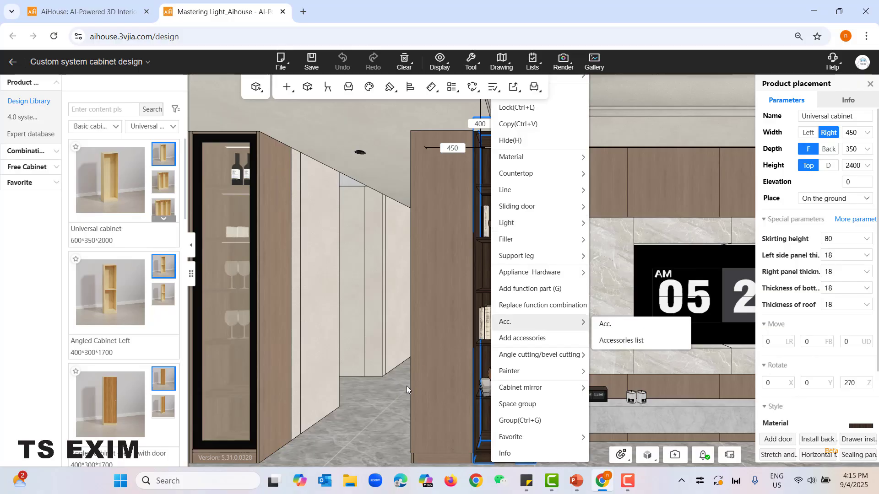
# Open the open bookshelf cabinet's batch lighting parameters, switch between colour temperature and colour modes, and close the settings without applying.
pyautogui.click(398, 393)
pyautogui.moveTo(399, 381); pyautogui.dragTo(389, 421)
pyautogui.press('w')
pyautogui.press('d')
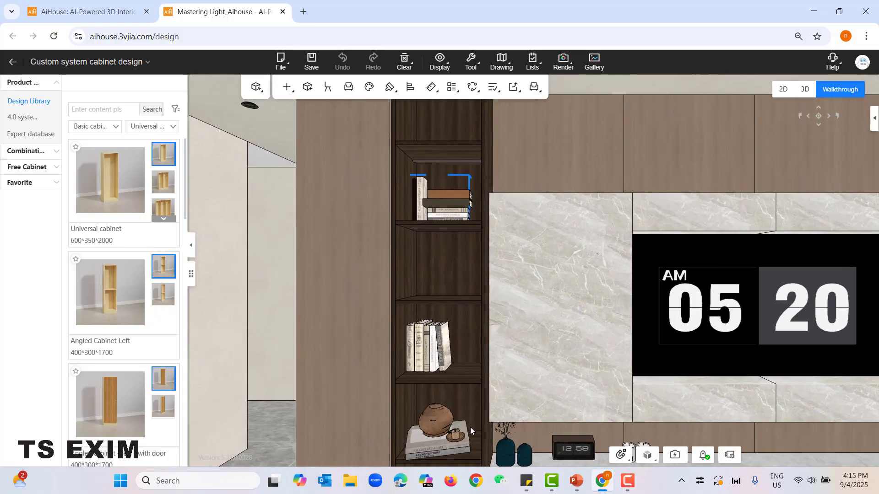
pyautogui.rightClick(406, 116)
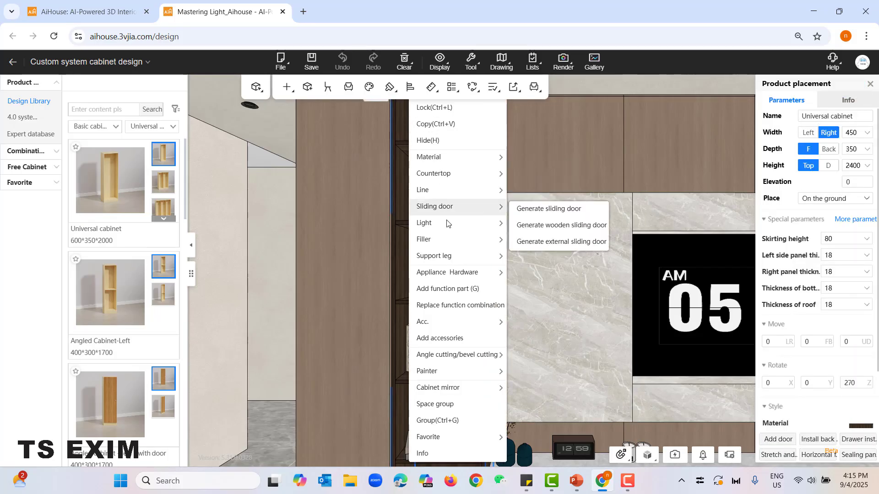
pyautogui.moveTo(446, 222)
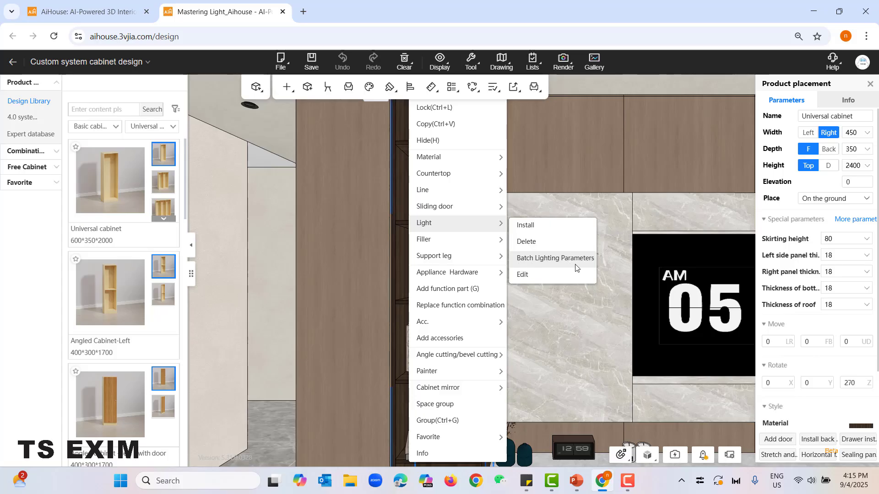
pyautogui.click(555, 259)
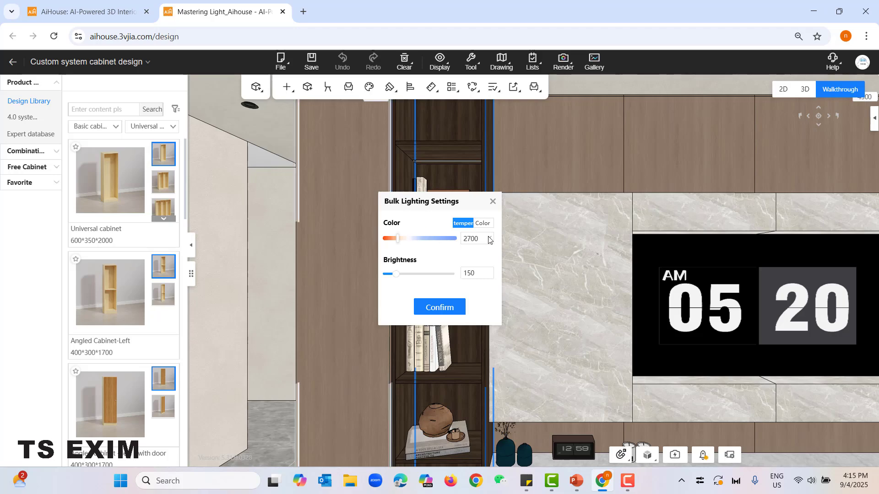
pyautogui.click(483, 223)
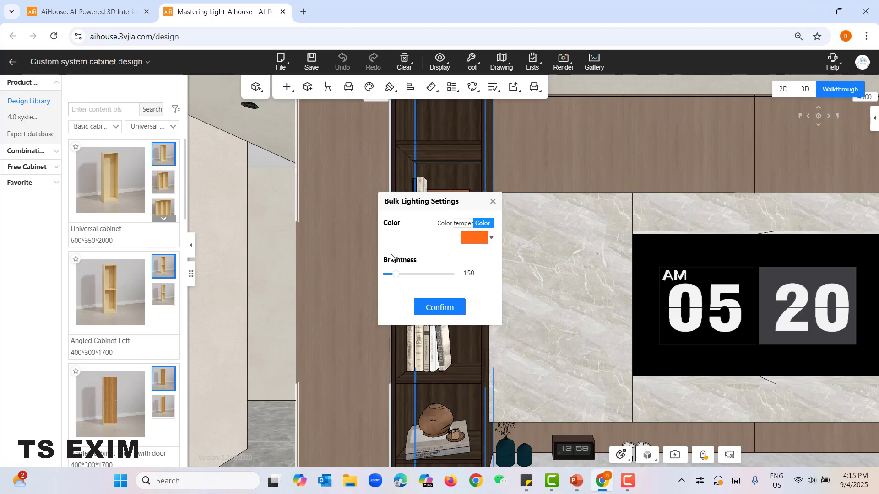
pyautogui.click(463, 223)
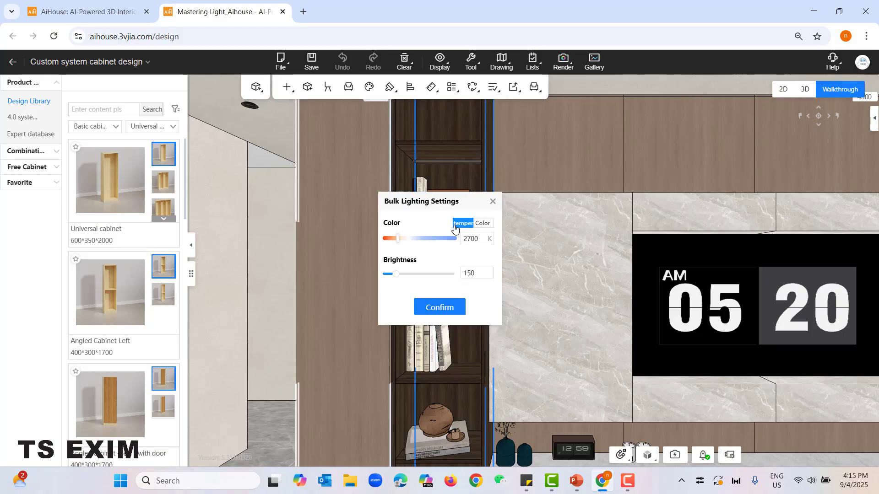
pyautogui.click(477, 224)
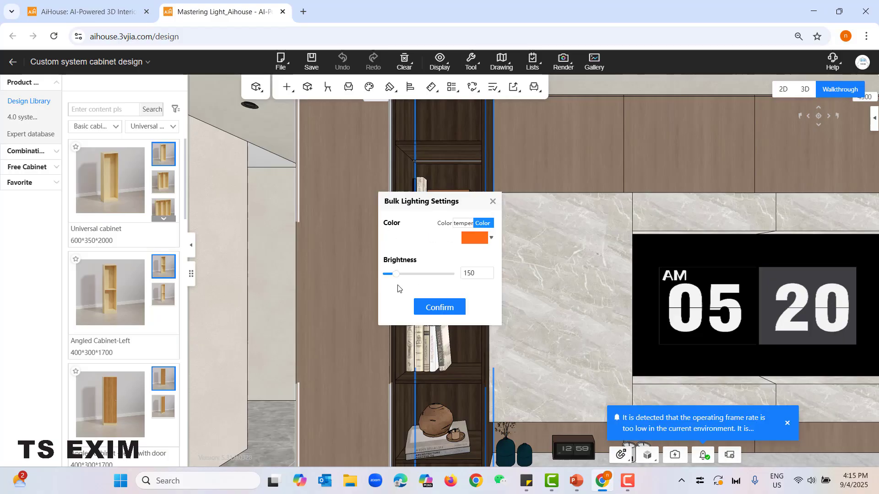
pyautogui.click(492, 202)
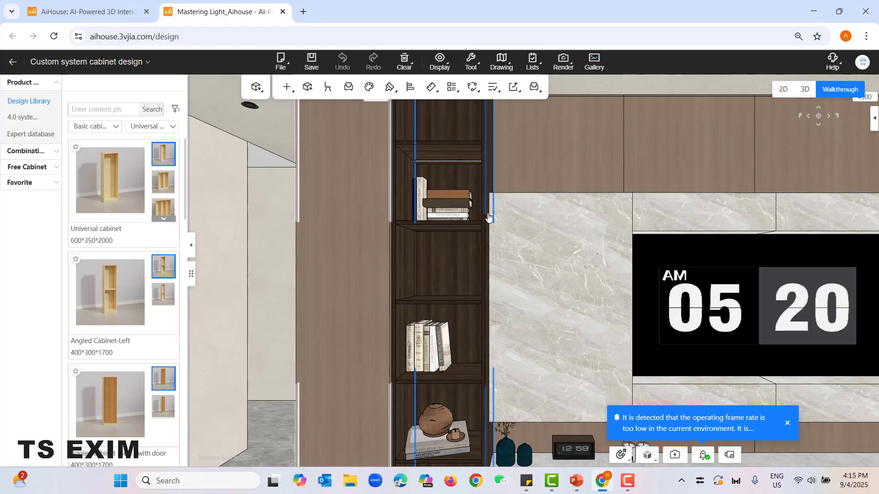
# Enter light editing for the bookshelf cabinet, select the strip light under the upper shelf to view its parameters, and exit the mode.
pyautogui.rightClick(407, 229)
pyautogui.moveTo(448, 235)
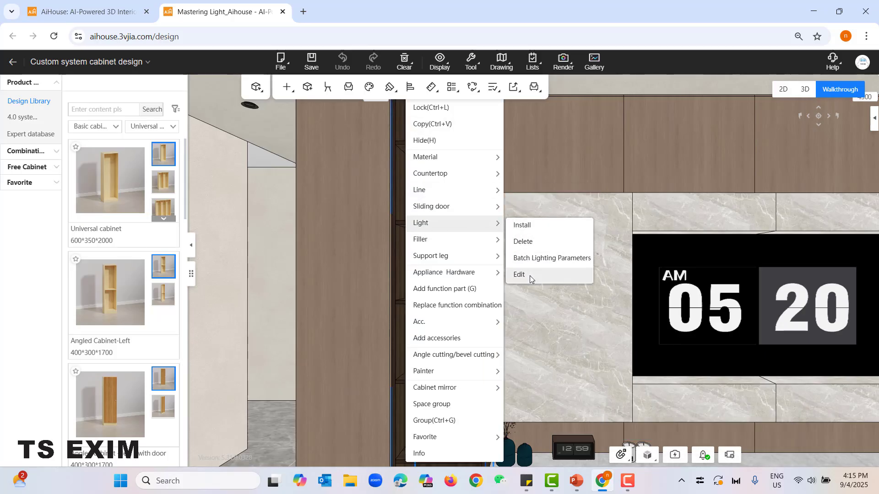
pyautogui.click(530, 276)
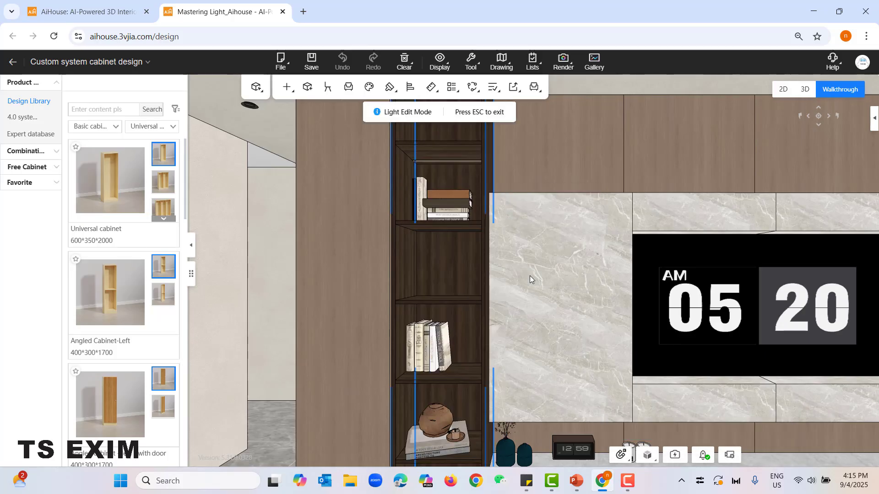
pyautogui.click(446, 169)
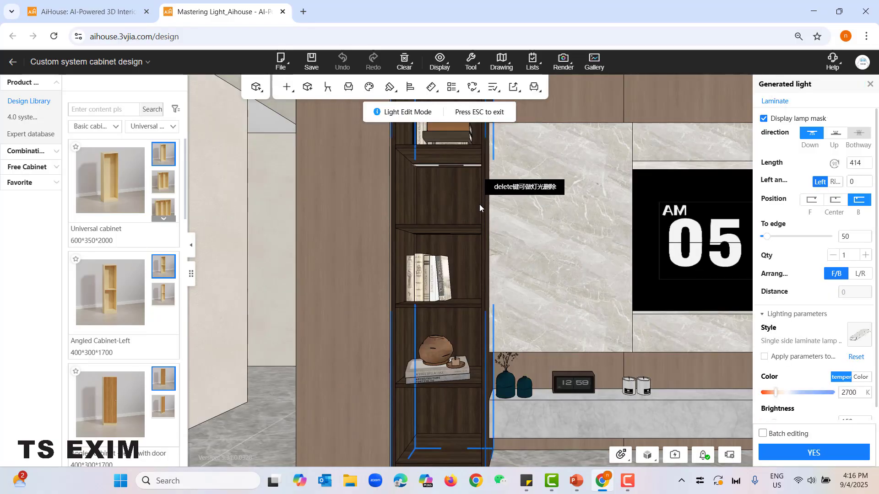
pyautogui.press('Escape')
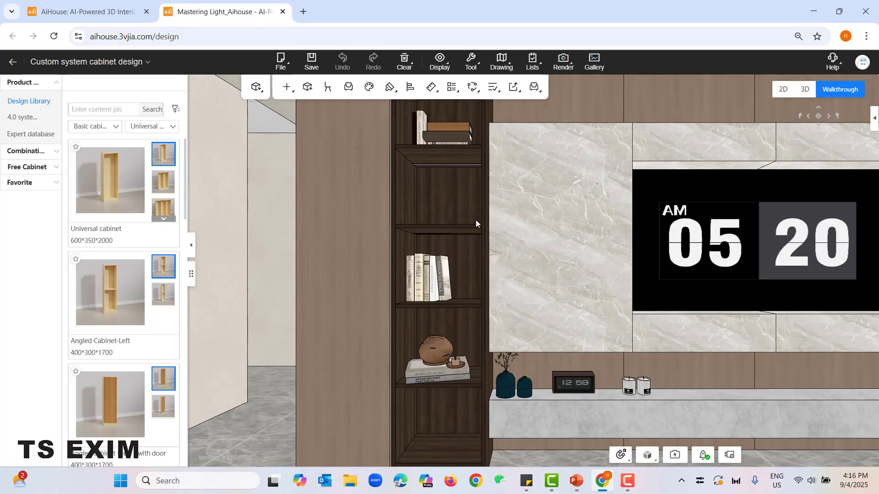
pyautogui.rightClick(405, 114)
pyautogui.moveTo(444, 224)
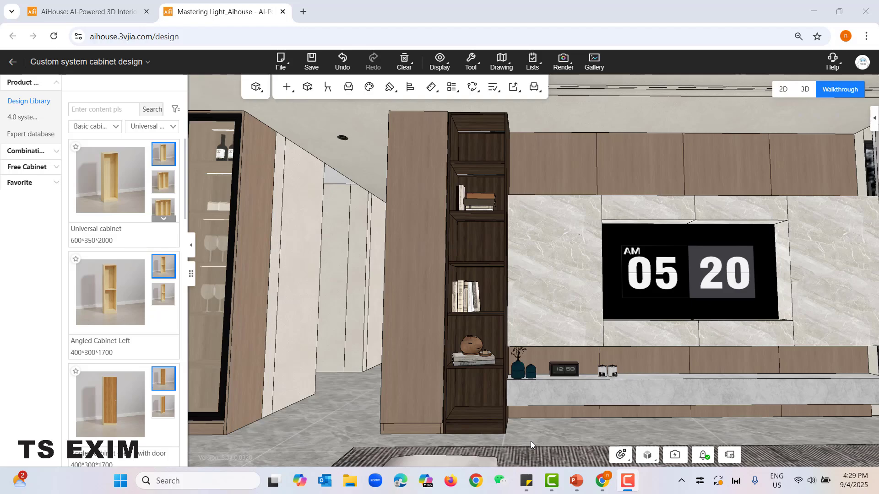
# Switch to PowerPoint, show the "New Function: Edge Banding LED Light" slide full screen, and return to the AiHouse cabinet design.
pyautogui.click(584, 480)
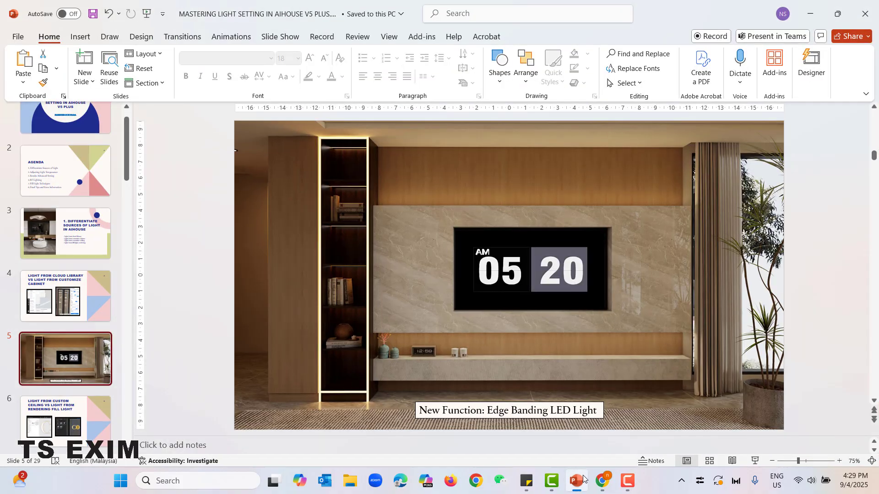
pyautogui.click(756, 461)
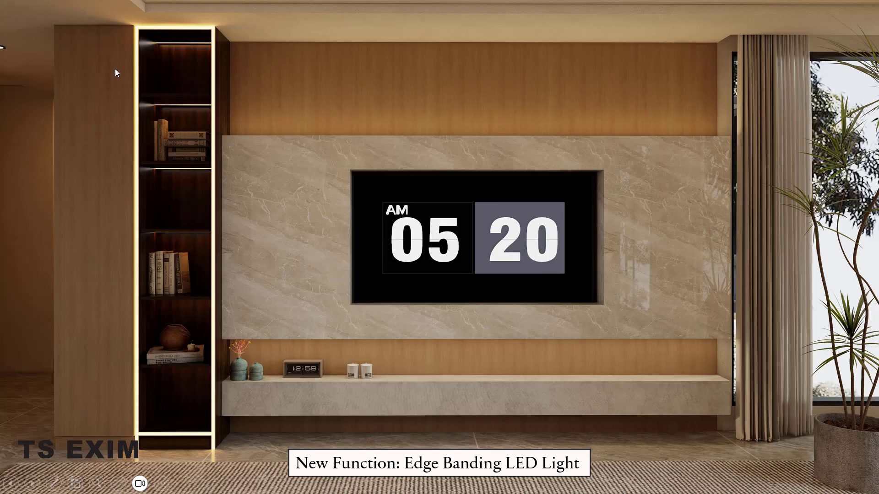
pyautogui.press('Escape')
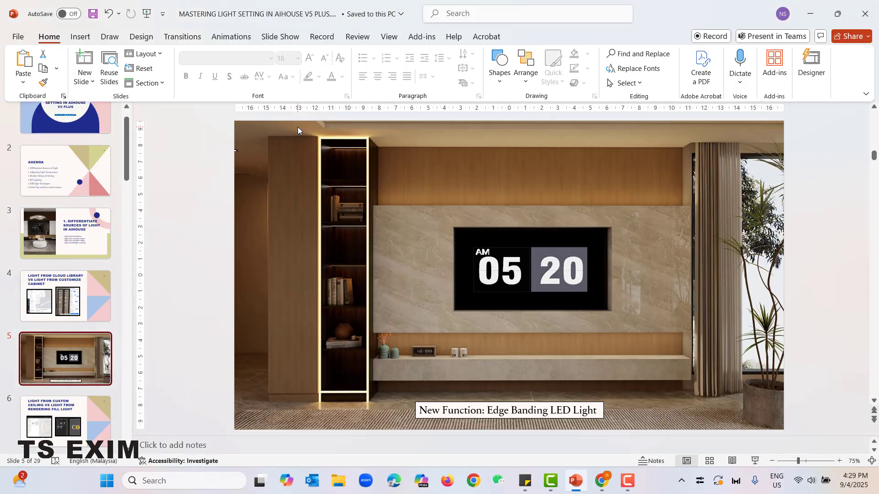
pyautogui.click(611, 484)
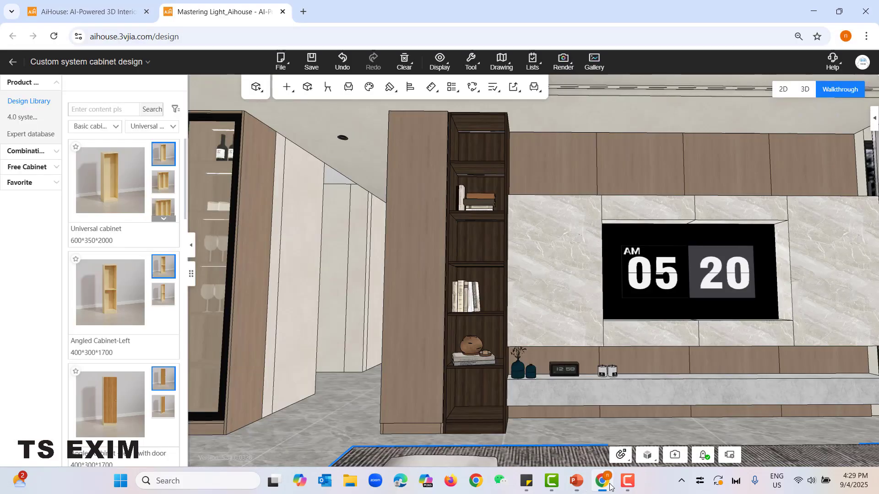
# Install a side light on the front edge of the bookshelf cabinet's left side panel, using the Center position.
pyautogui.rightClick(467, 126)
pyautogui.moveTo(549, 223)
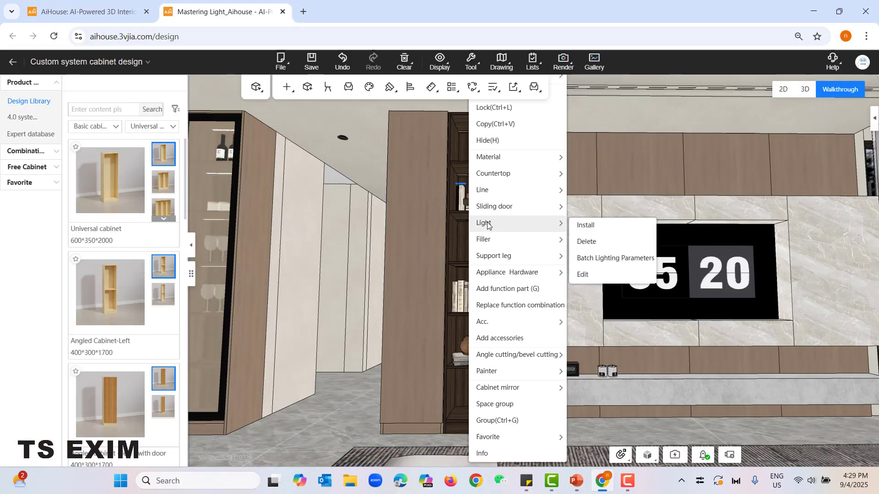
pyautogui.click(609, 224)
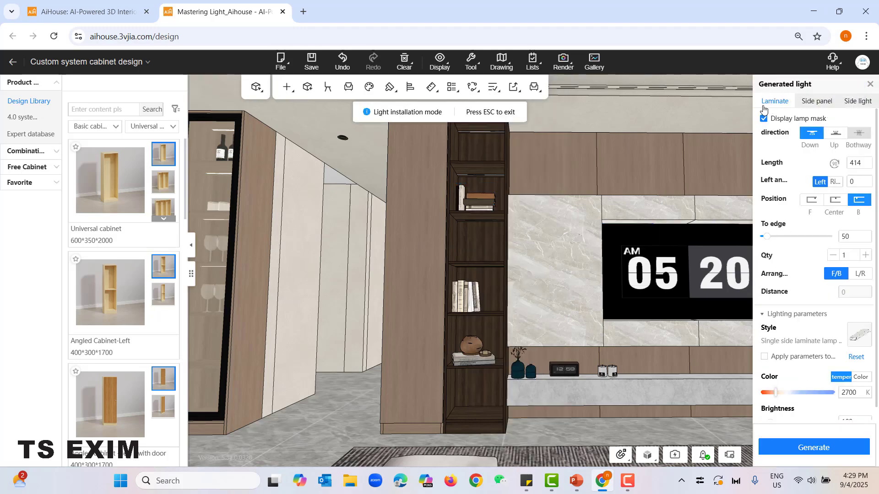
pyautogui.click(860, 101)
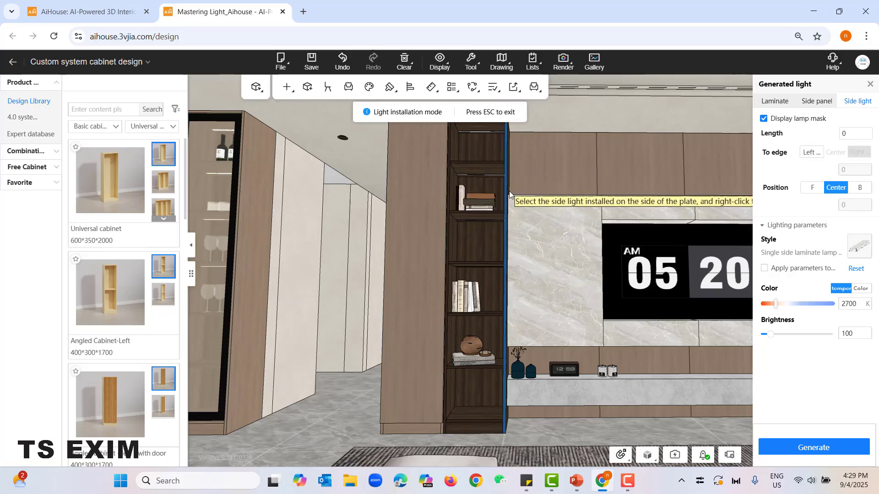
pyautogui.click(449, 198)
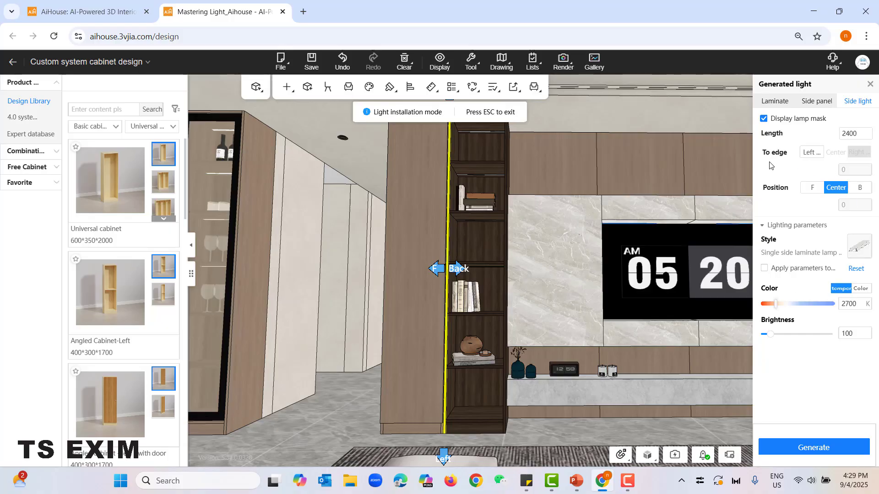
pyautogui.click(815, 188)
pyautogui.click(835, 188)
pyautogui.click(860, 188)
pyautogui.click(845, 188)
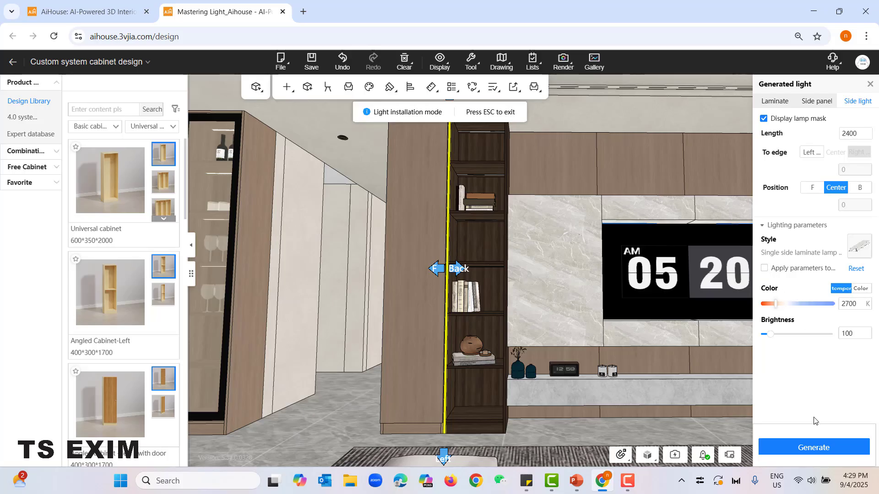
pyautogui.click(836, 448)
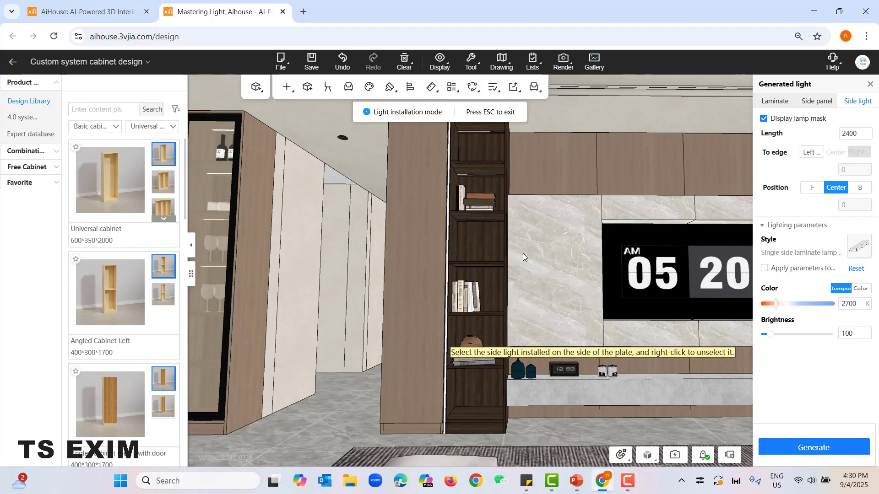
# Generate centred side lights on the front edges of the bookshelf's right side panel and bottom panel.
pyautogui.click(507, 150)
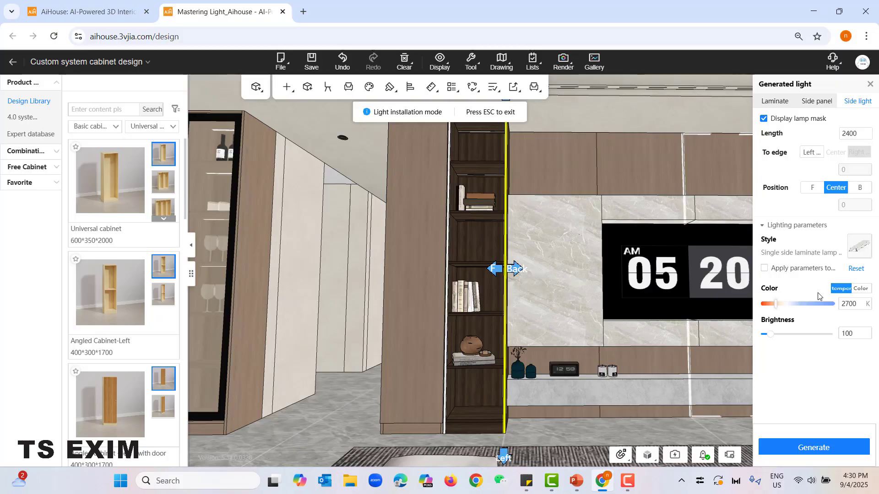
pyautogui.click(831, 449)
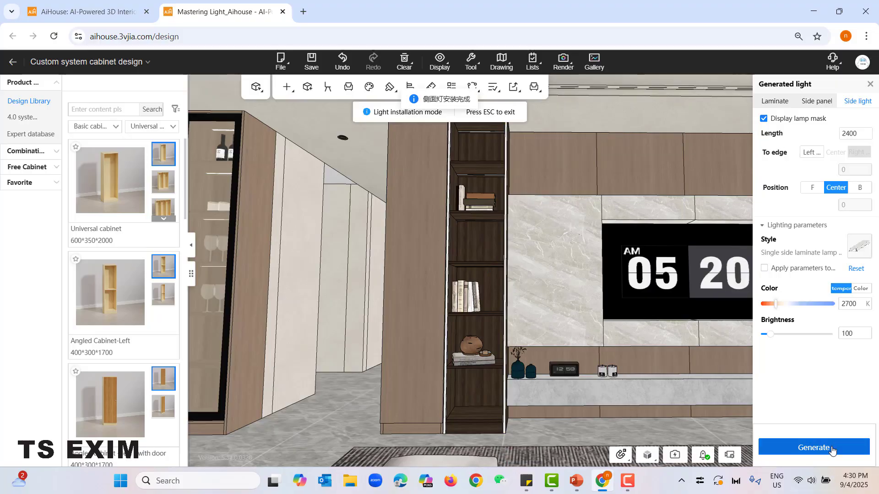
pyautogui.click(499, 425)
pyautogui.click(814, 447)
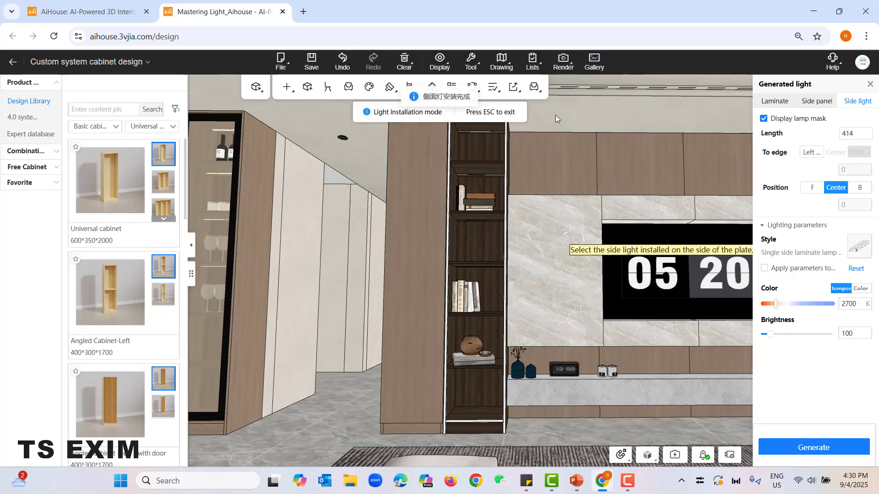
# Generate a centred side light on the front edge of the bookshelf's top panel.
pyautogui.scroll(1, 528, 134)
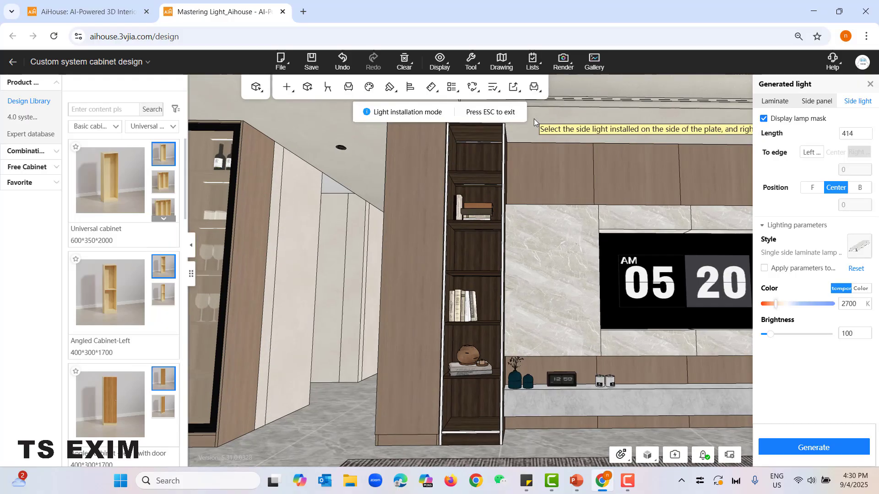
pyautogui.moveTo(517, 130); pyautogui.dragTo(512, 124)
pyautogui.click(494, 145)
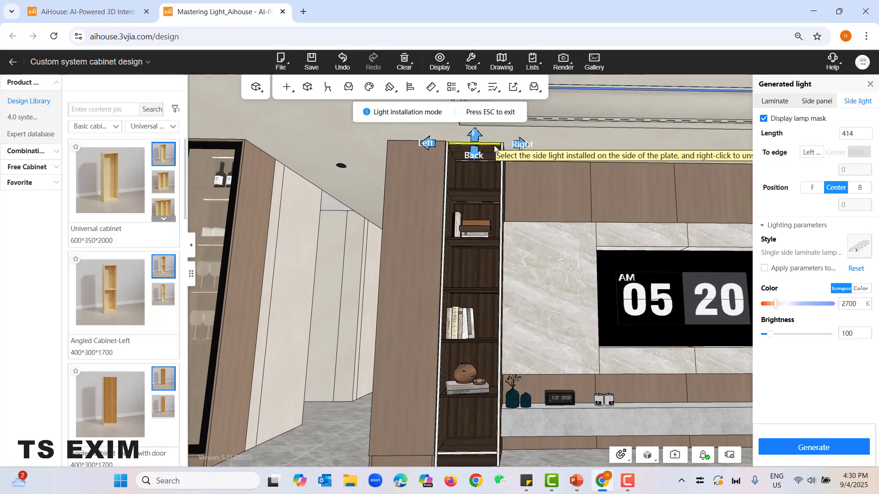
pyautogui.click(814, 448)
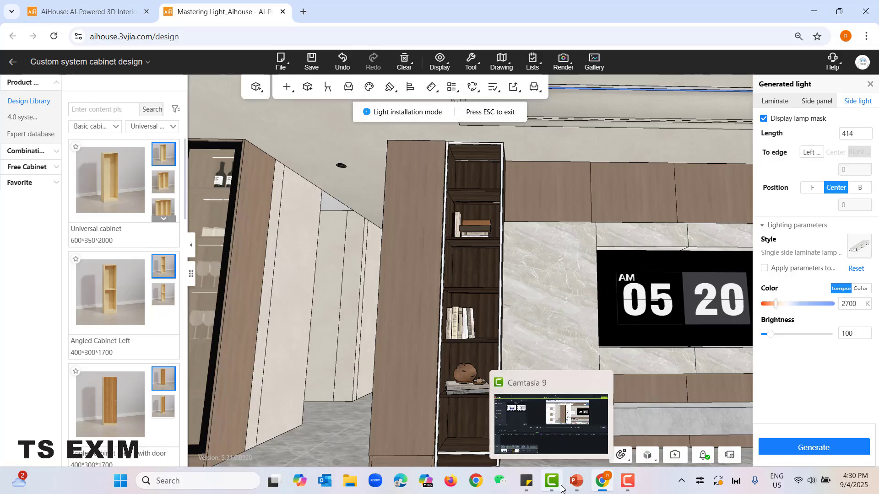
# Check the Edge Banding LED Light slide in PowerPoint, return to the AiHouse design, and leave light installation mode.
pyautogui.click(575, 485)
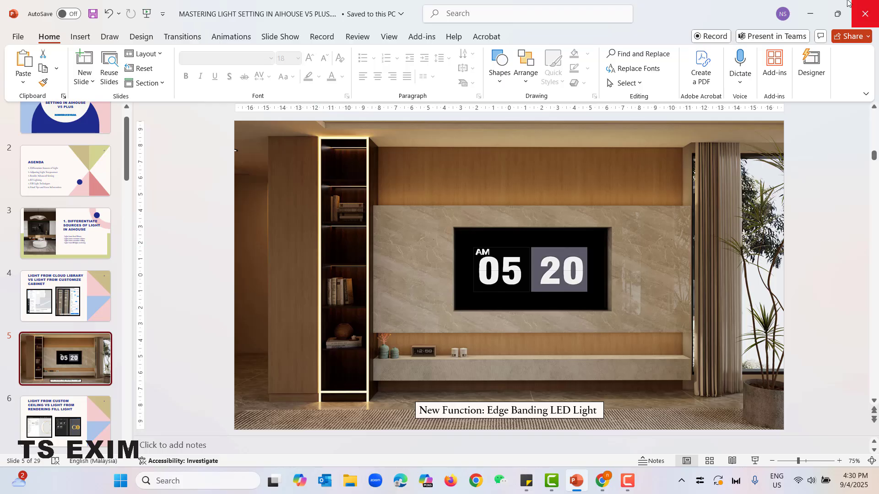
pyautogui.click(809, 13)
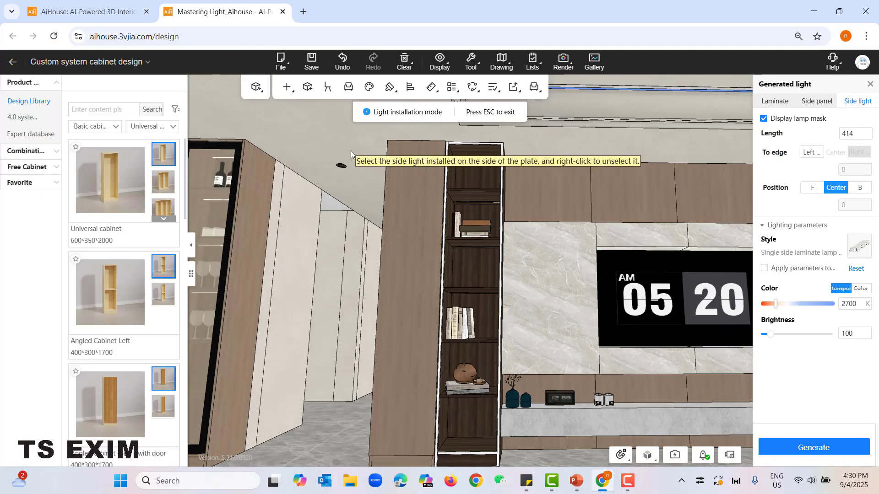
pyautogui.press('Escape')
# Delete the installed lights from the universal bookshelf cabinet beside the TV wall.
pyautogui.rightClick(355, 132)
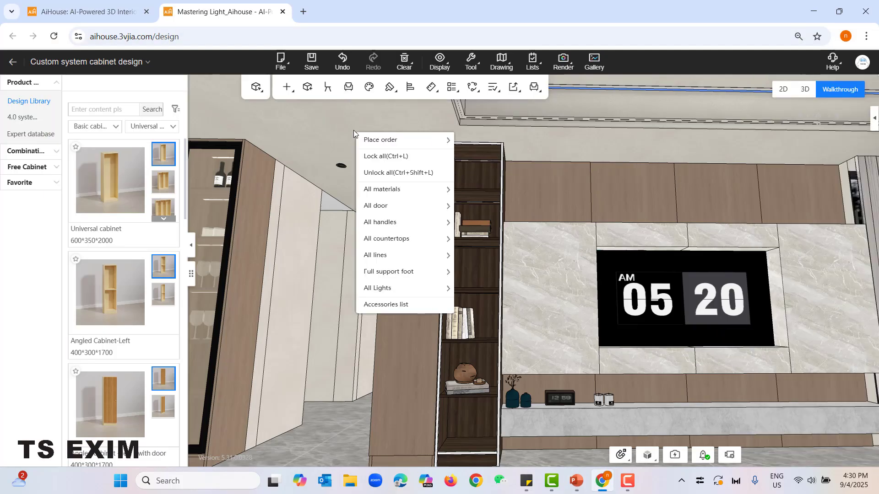
pyautogui.click(460, 164)
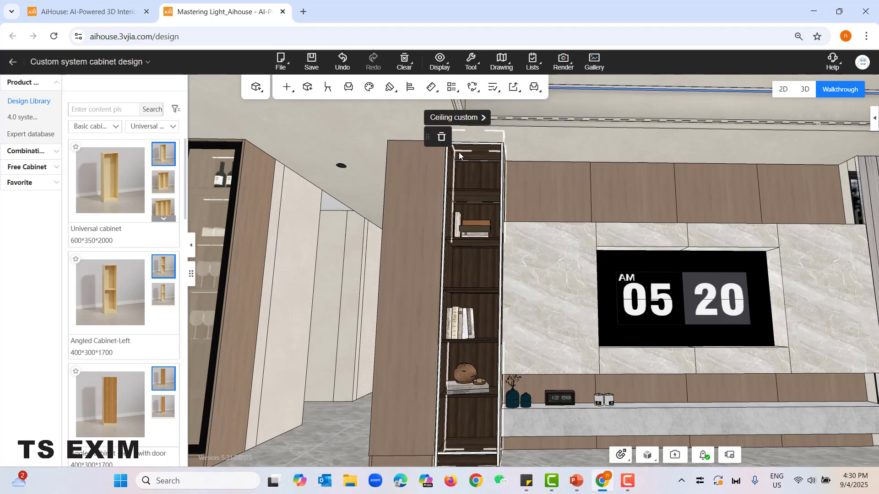
pyautogui.rightClick(471, 154)
pyautogui.moveTo(516, 229)
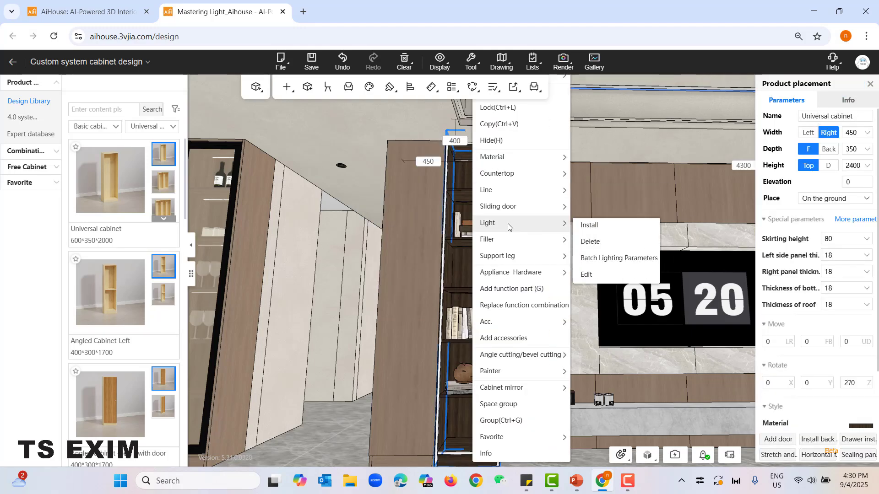
pyautogui.click(591, 242)
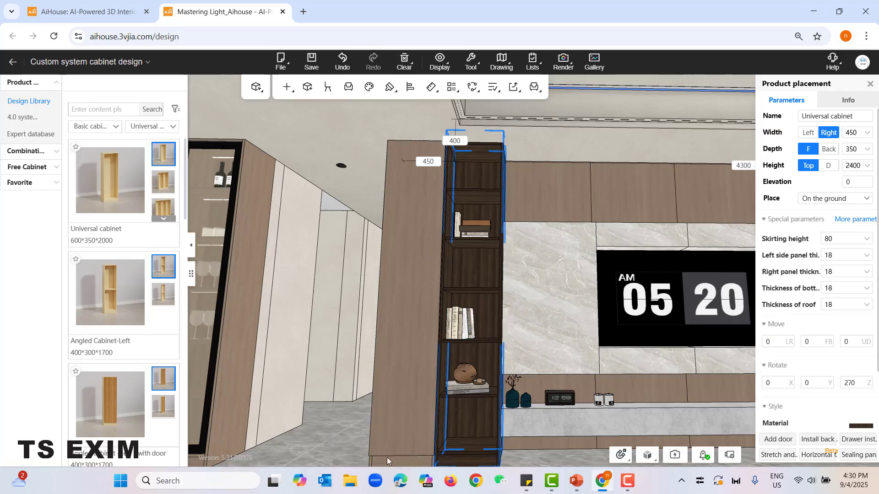
# Leave the custom cabinet design and browse the Fill light category under Lighting in the cloud library's Decoration section.
pyautogui.moveTo(361, 431); pyautogui.dragTo(355, 453)
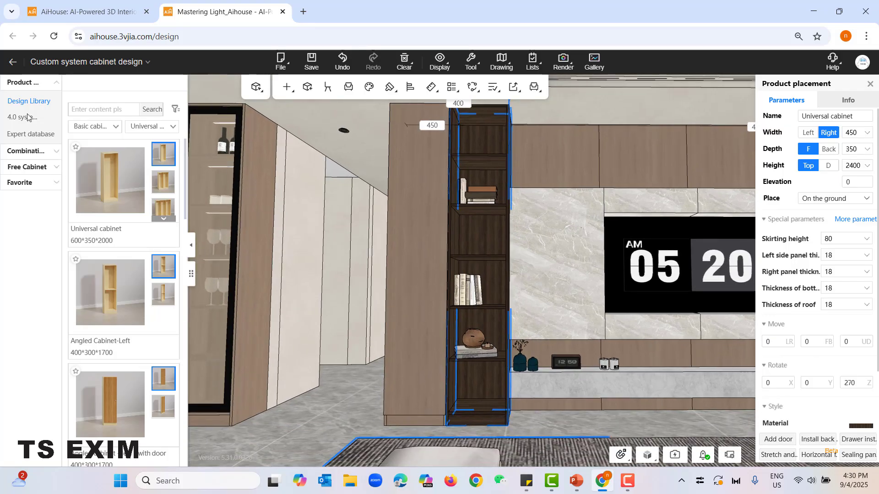
pyautogui.click(12, 65)
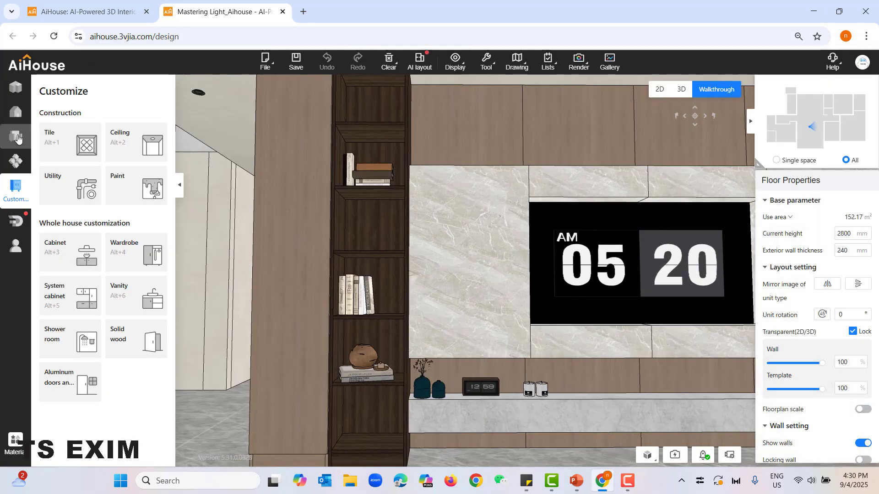
pyautogui.click(12, 137)
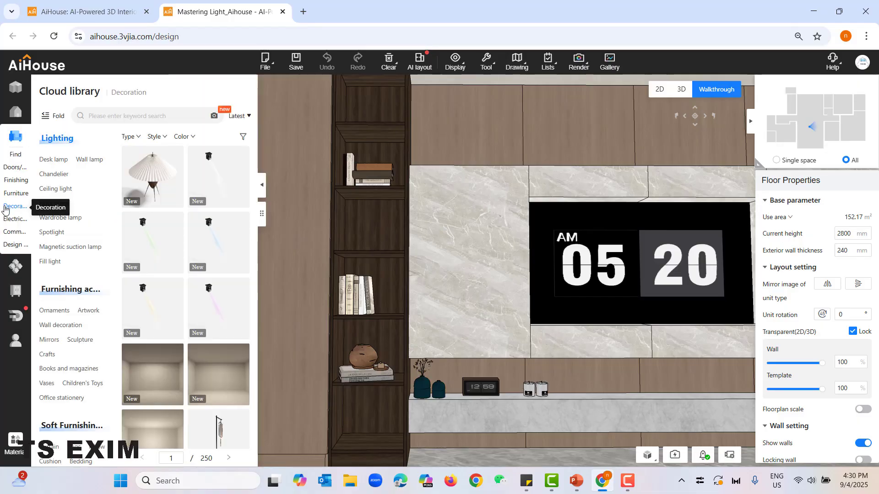
pyautogui.click(48, 262)
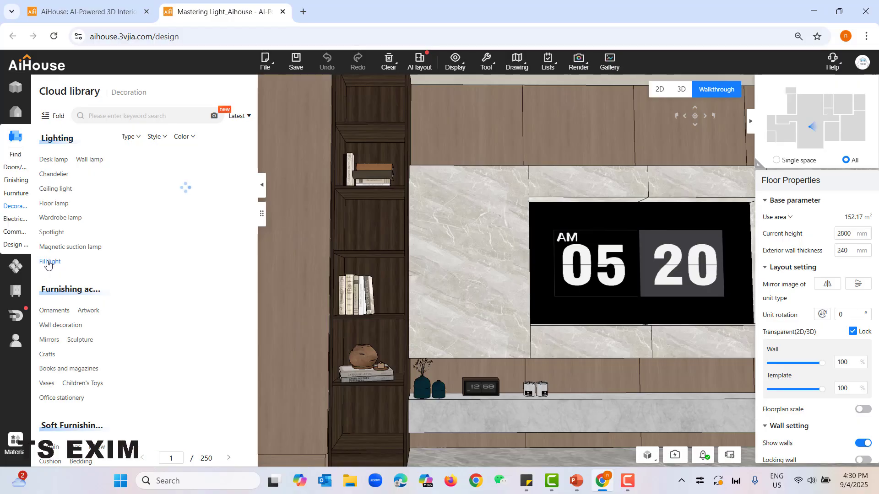
pyautogui.scroll(-1, 351, 317)
pyautogui.scroll(-2, 351, 317)
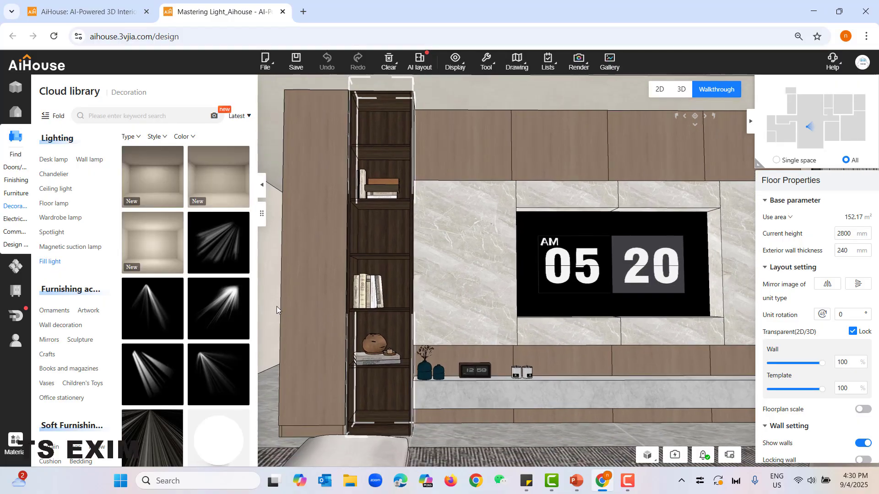
pyautogui.press('a')
pyautogui.scroll(-5, 218, 309)
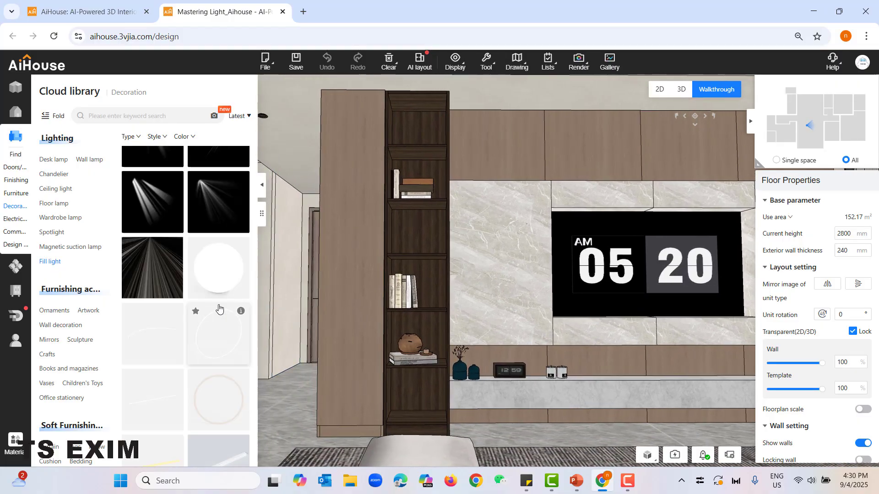
pyautogui.scroll(-2, 217, 305)
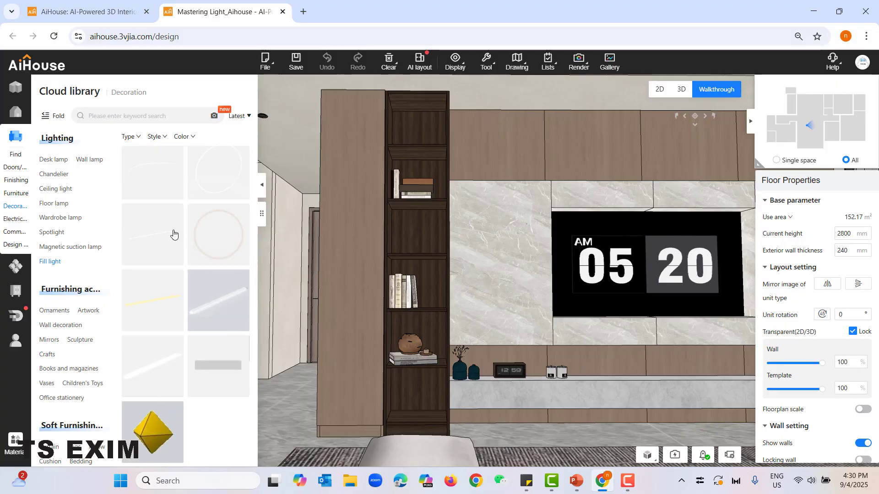
# Place a Light strip in the bookshelf's top compartment and switch its light setting from colour to colour temperature.
pyautogui.moveTo(175, 216)
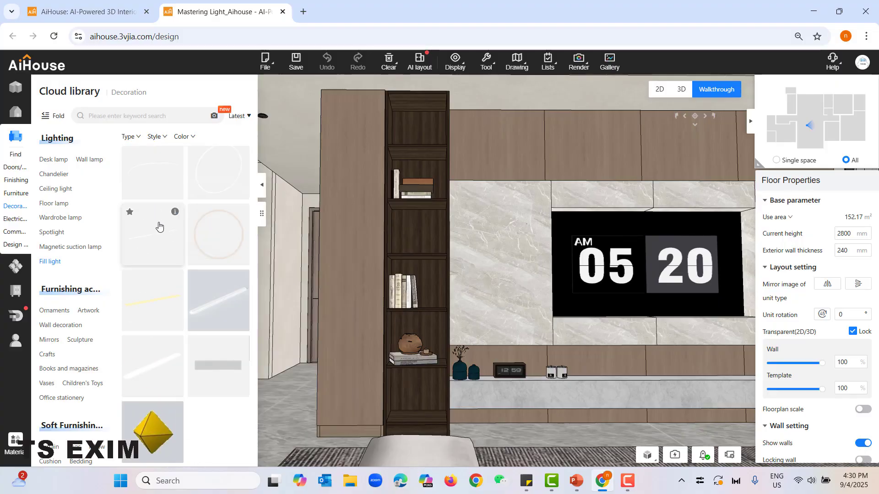
pyautogui.moveTo(238, 278)
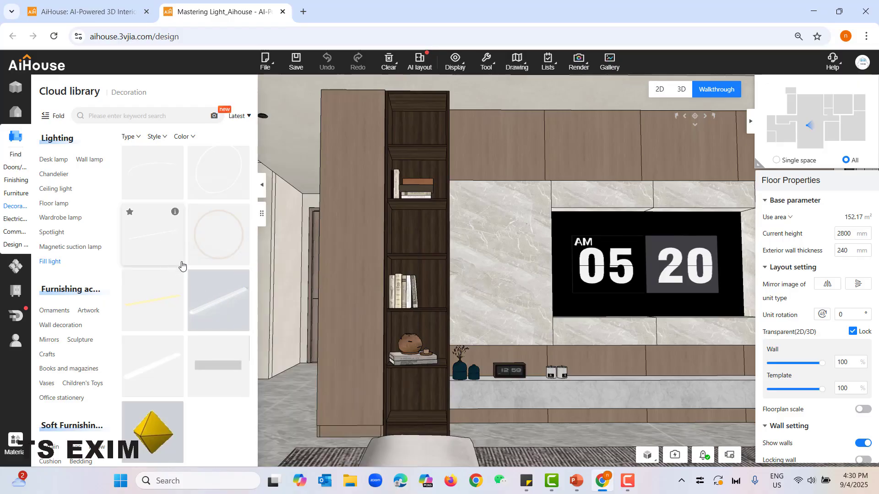
pyautogui.click(226, 229)
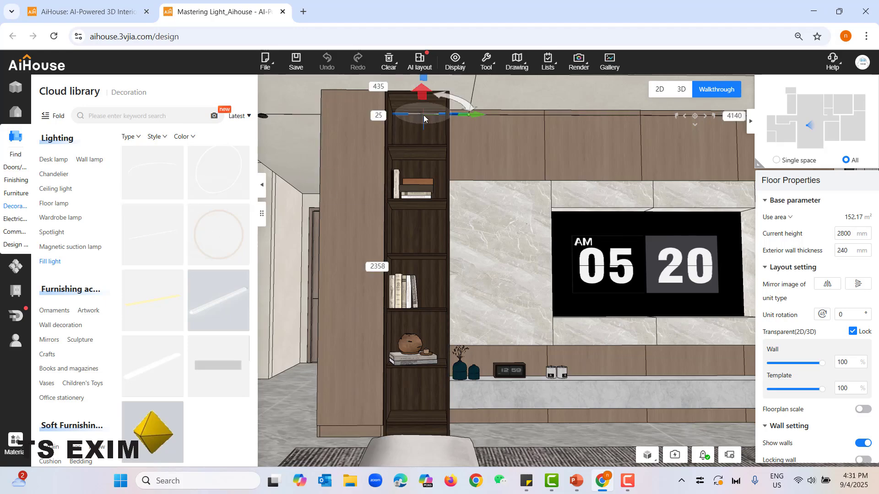
pyautogui.click(424, 114)
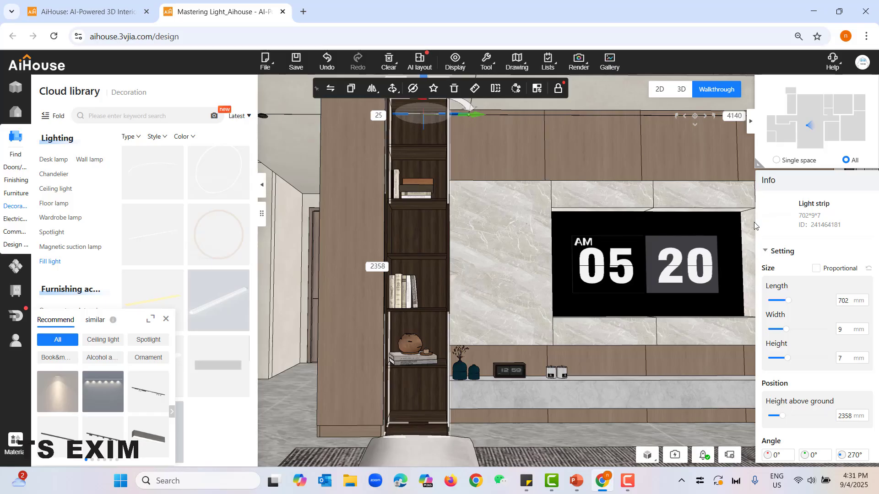
pyautogui.scroll(-3, 800, 261)
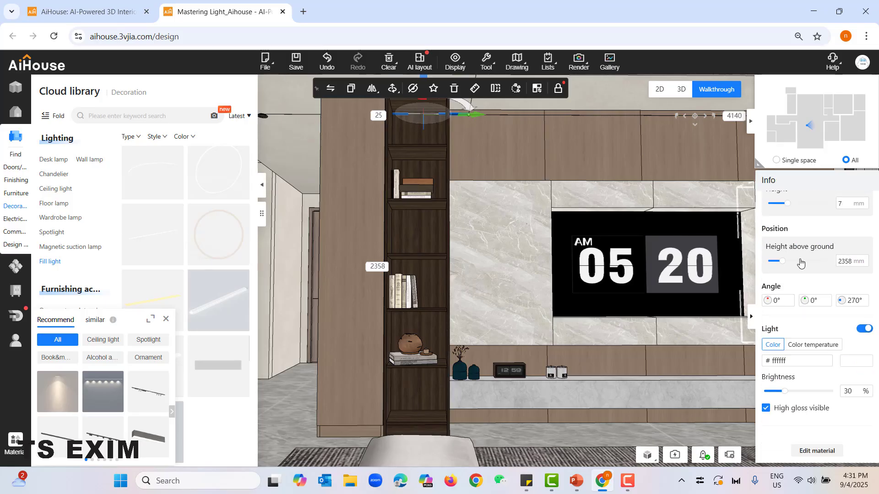
pyautogui.click(793, 351)
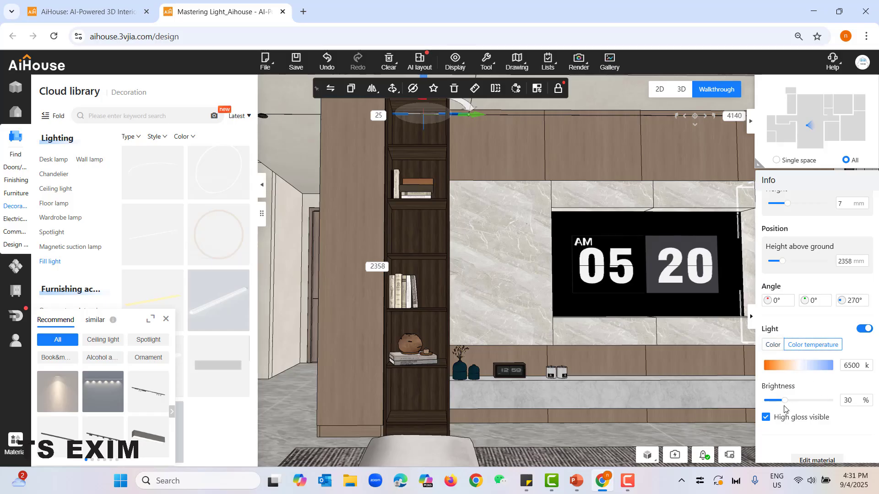
# Place a Yellow light strip in the bookshelf's second compartment, check its settings, and delete the trial strips.
pyautogui.moveTo(178, 284)
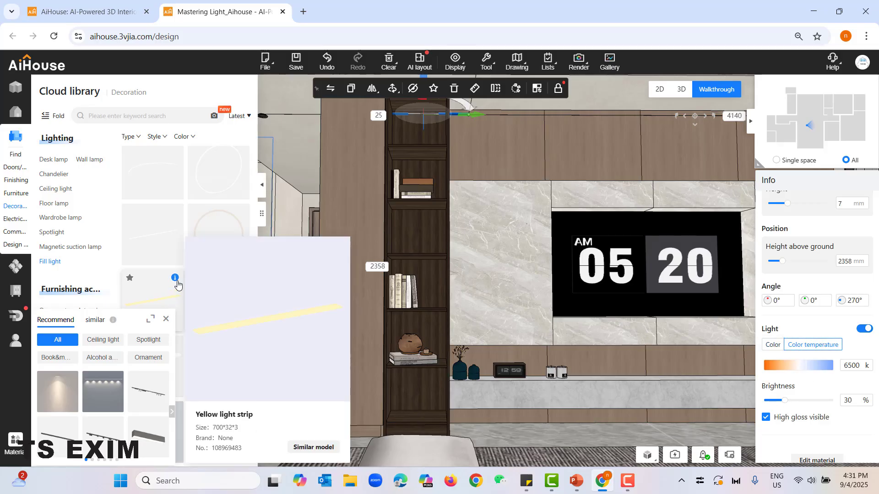
pyautogui.click(420, 168)
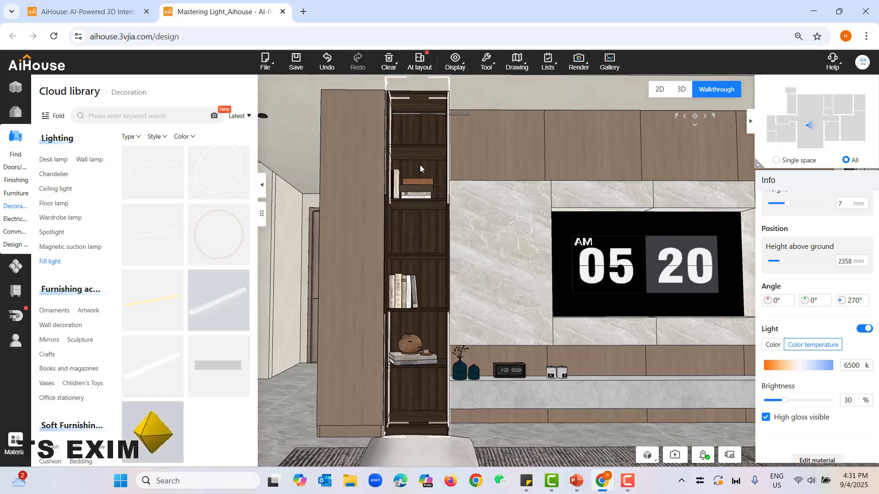
pyautogui.click(420, 165)
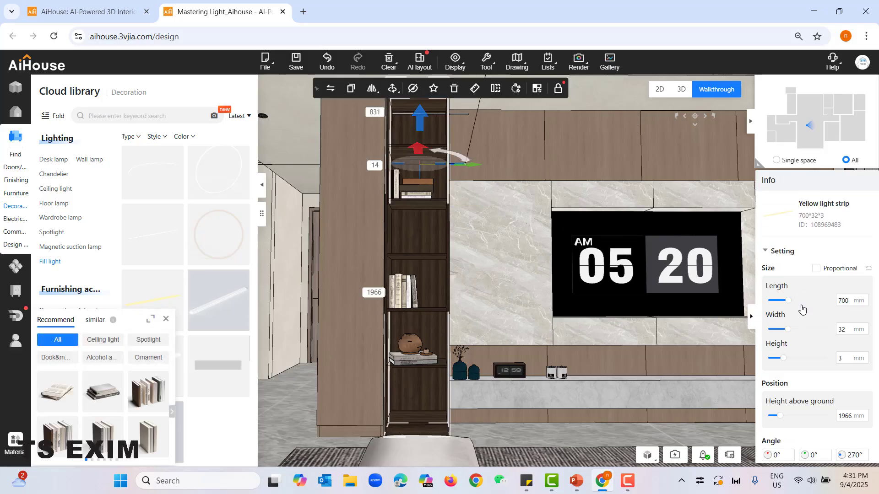
pyautogui.scroll(-1, 813, 328)
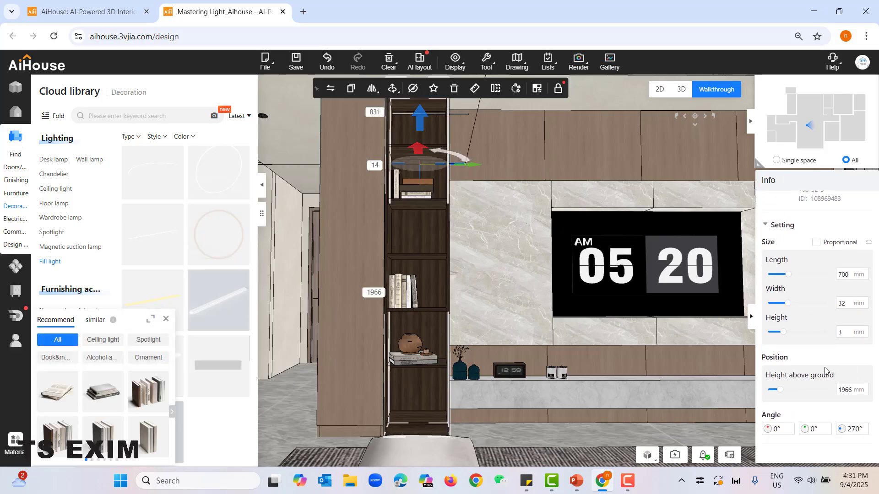
pyautogui.press('Delete')
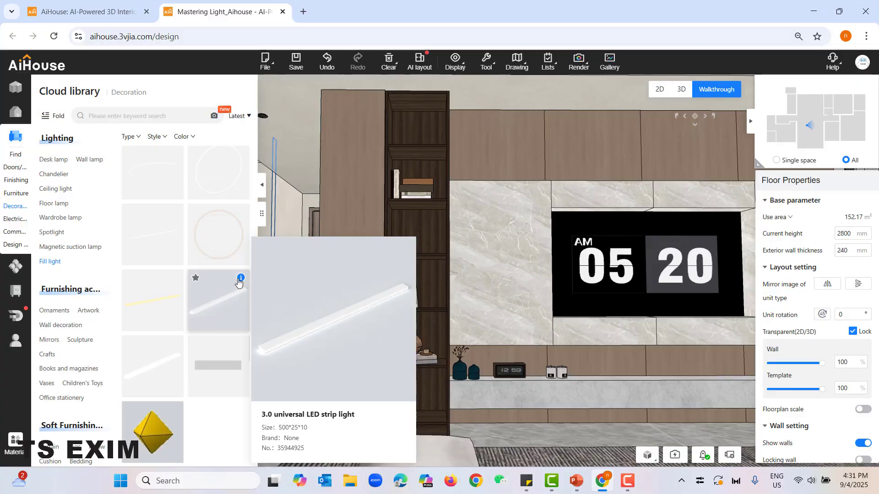
# Place a 3.0 universal LED strip light under the bookshelf's top panel, 2372 mm above the ground.
pyautogui.click(212, 302)
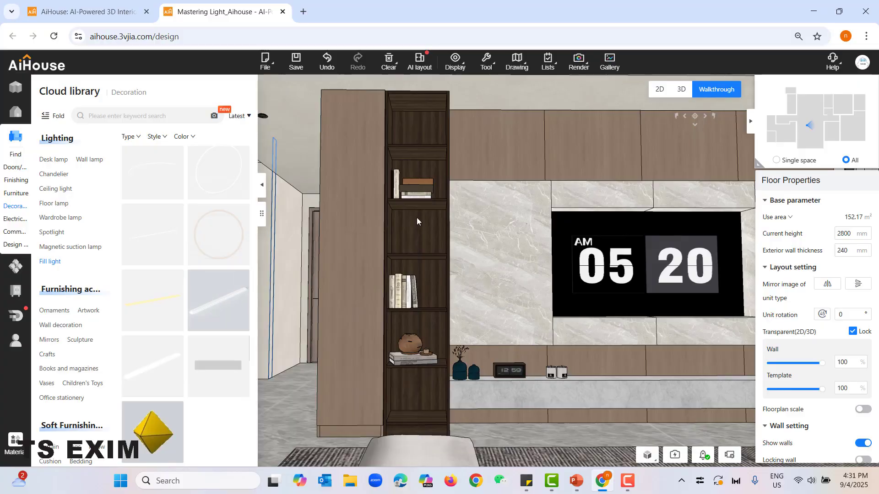
pyautogui.click(419, 111)
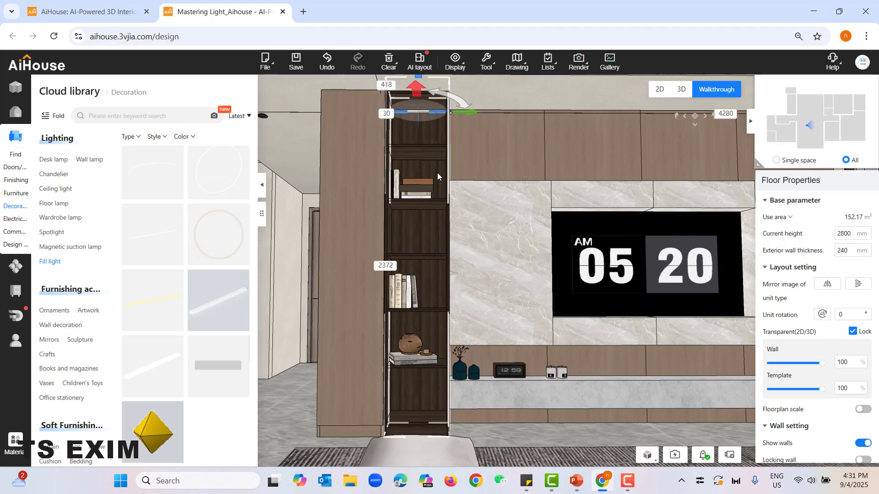
pyautogui.moveTo(490, 184); pyautogui.dragTo(415, 150)
pyautogui.click(426, 173)
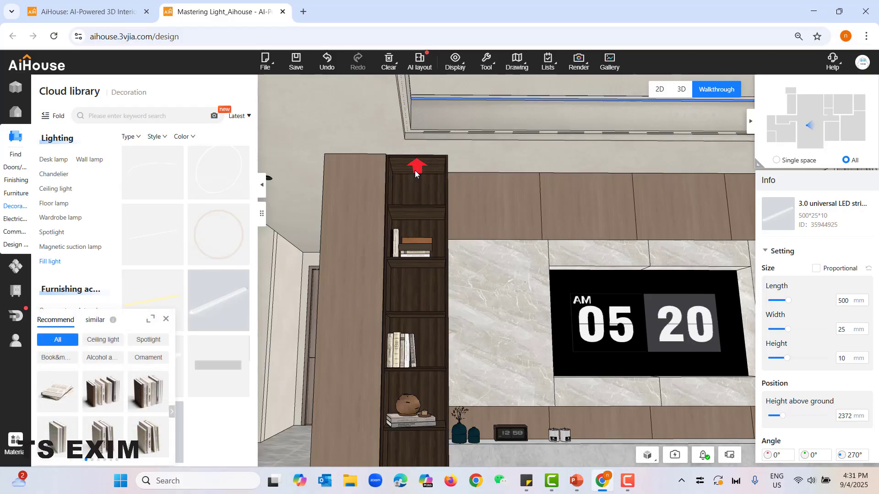
pyautogui.hotkey('ctrl', 'z')
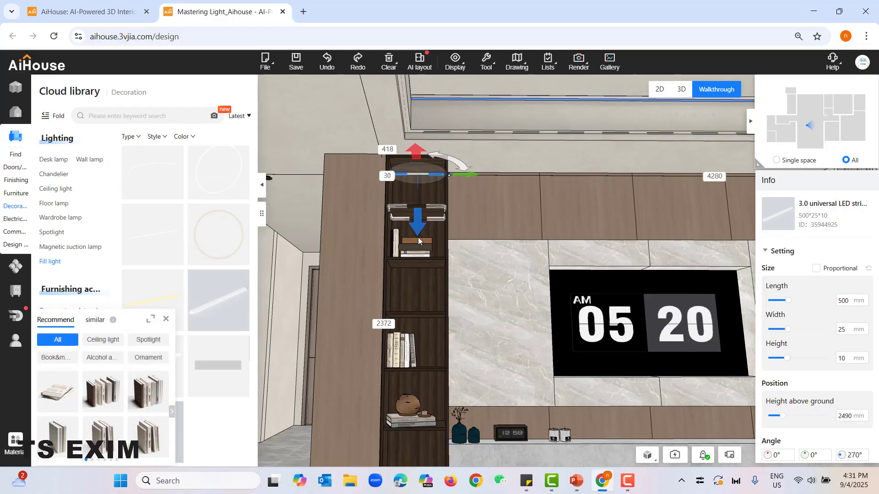
pyautogui.hotkey('ctrl', 'y')
pyautogui.click(398, 184)
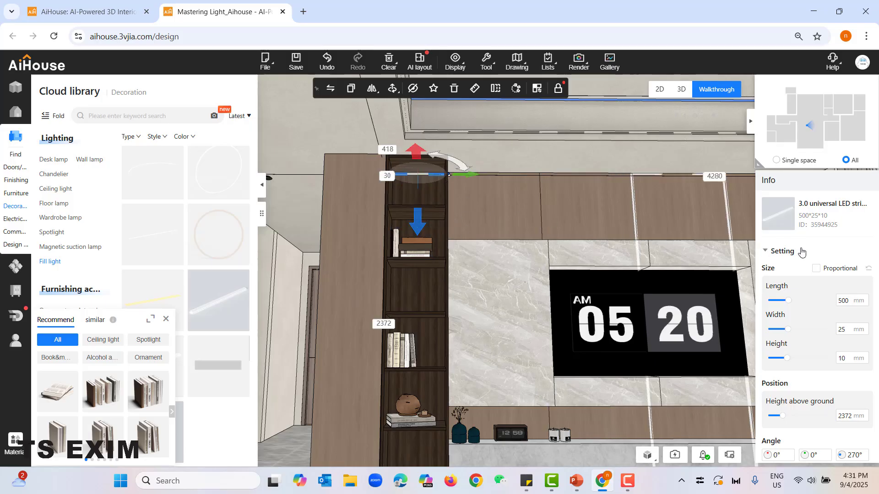
# Set the LED strip's length to 411 mm and its width to 19 mm.
pyautogui.click(850, 302)
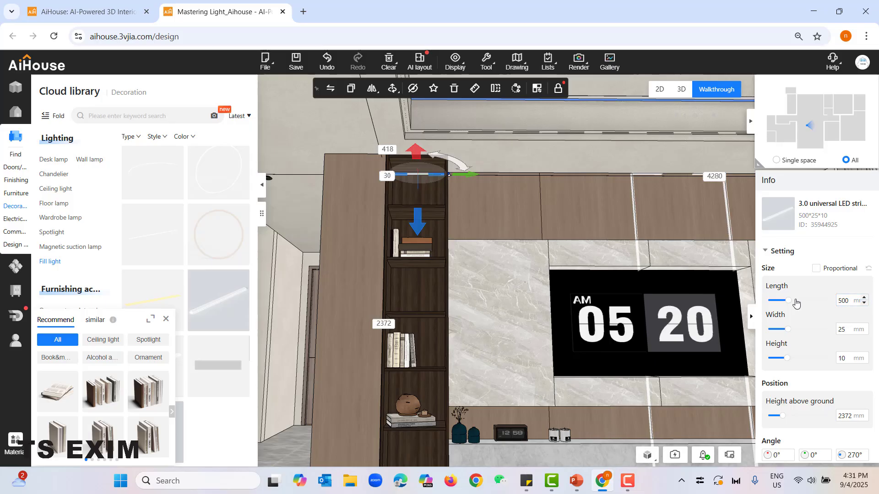
pyautogui.moveTo(788, 300); pyautogui.dragTo(785, 301)
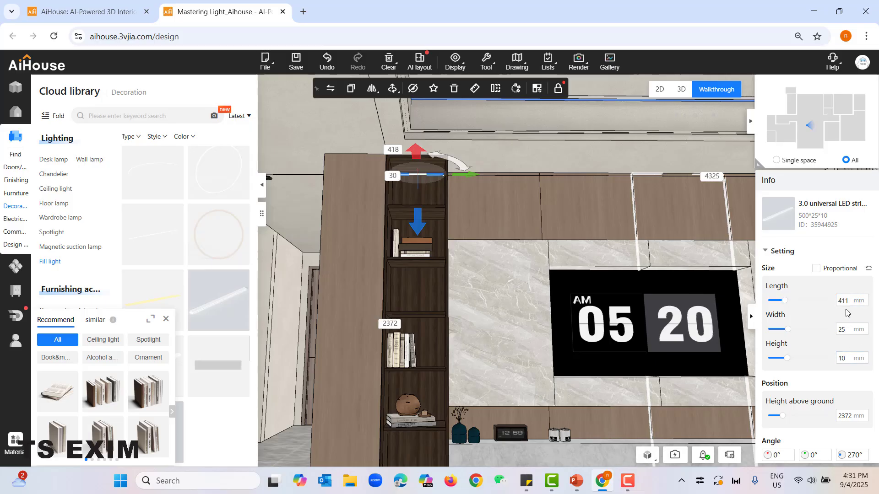
pyautogui.press('w')
pyautogui.press('a')
pyautogui.press('w')
pyautogui.press('a')
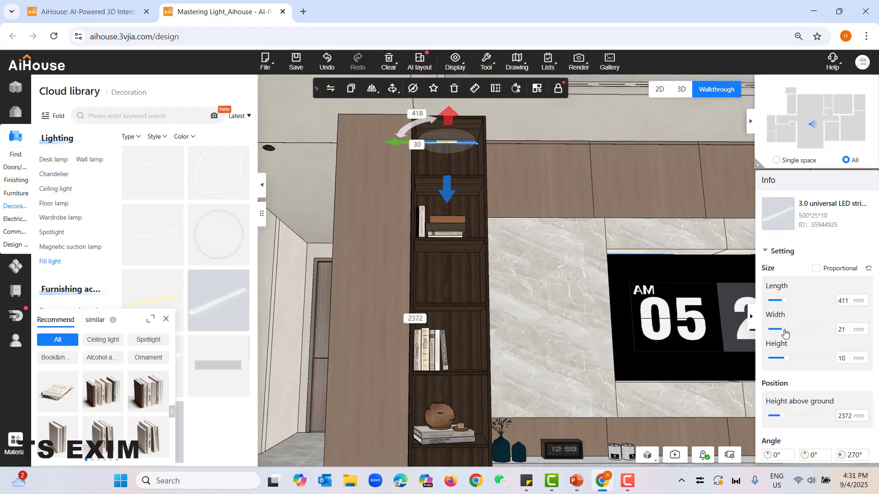
pyautogui.moveTo(786, 333); pyautogui.dragTo(785, 334)
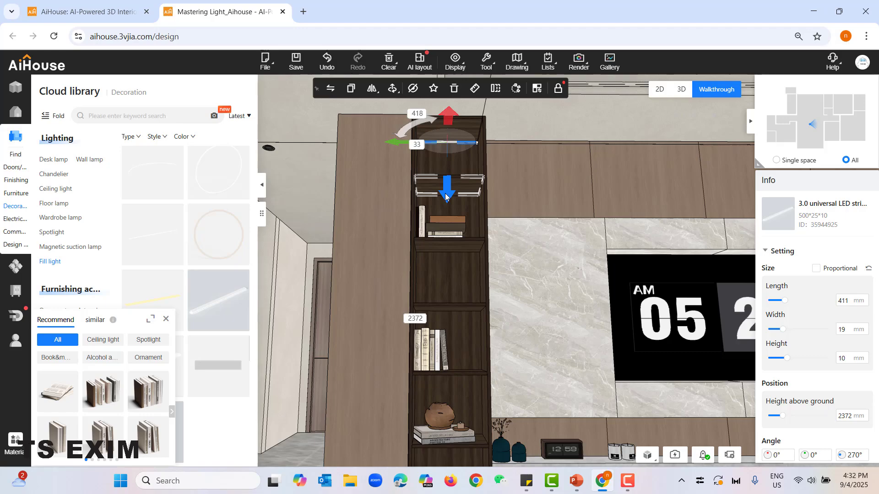
# Copy the LED strip down under the bookshelf's lower shelves, at 1990, 1606, 1222 and 838 mm above the ground.
pyautogui.moveTo(451, 188); pyautogui.dragTo(450, 262)
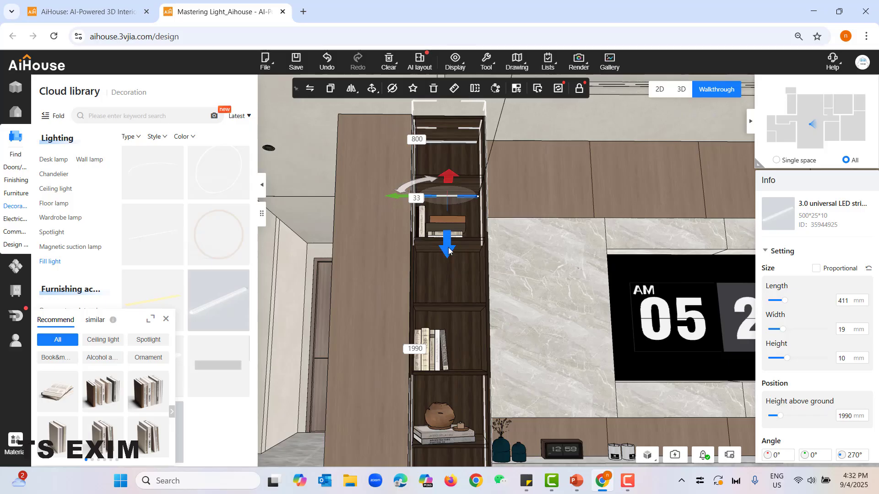
pyautogui.moveTo(448, 282); pyautogui.dragTo(451, 313)
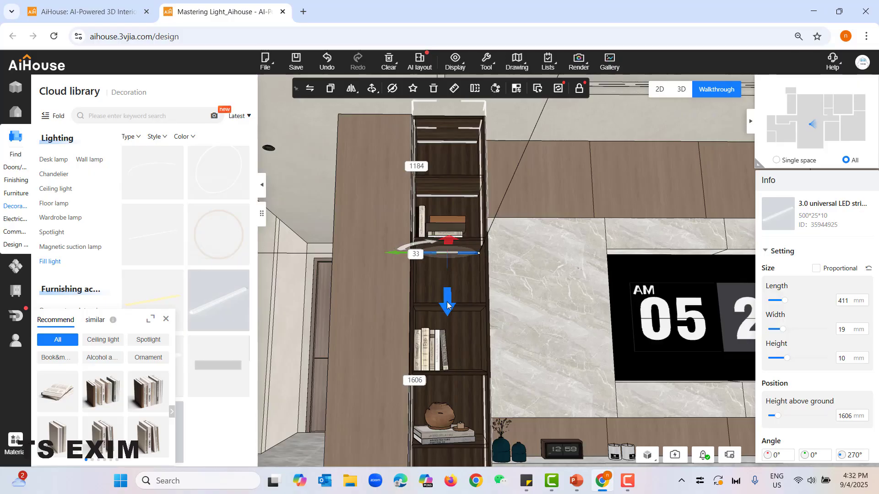
pyautogui.moveTo(446, 302); pyautogui.dragTo(453, 444)
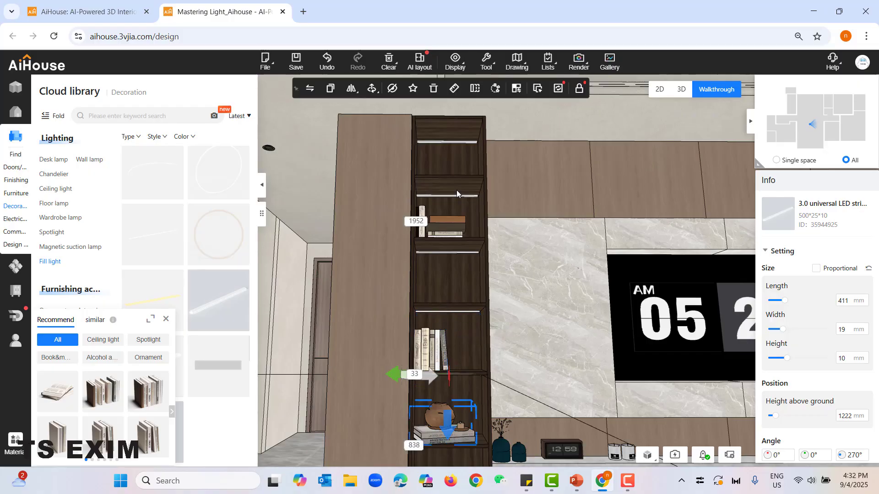
# Review the top LED strip's light colour, brightness and visibility settings, and inspect the strips across the whole bookshelf.
pyautogui.click(436, 142)
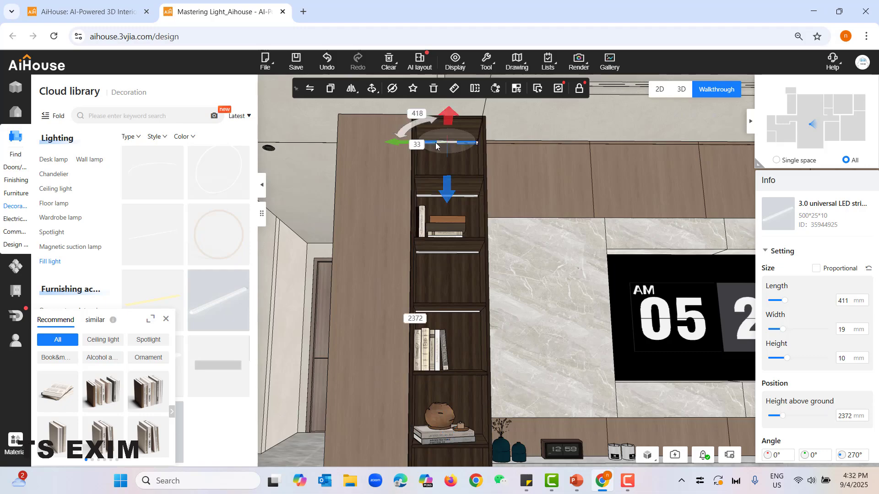
pyautogui.scroll(-3, 819, 359)
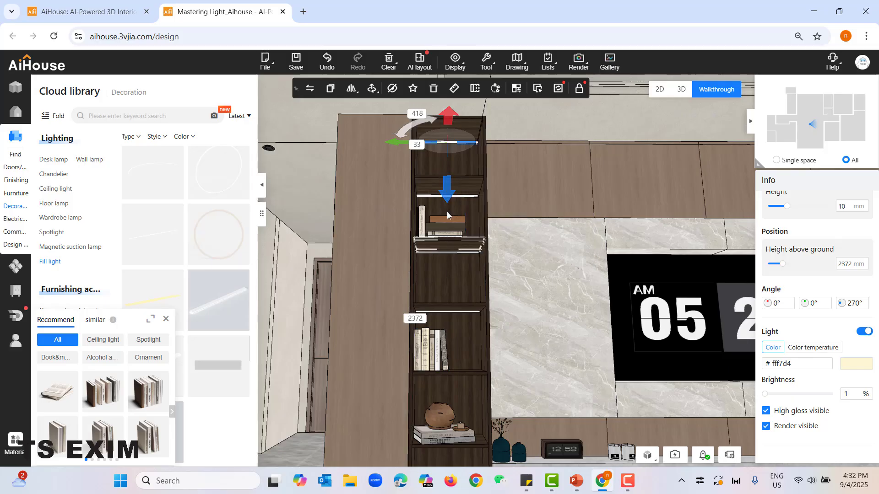
pyautogui.moveTo(447, 197); pyautogui.dragTo(451, 438)
pyautogui.scroll(-5, 457, 335)
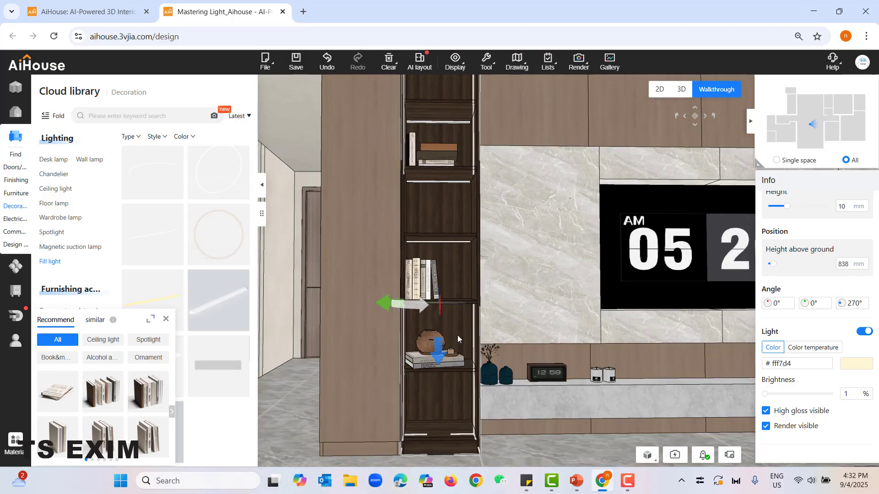
pyautogui.click(323, 388)
pyautogui.press('w')
pyautogui.press('a')
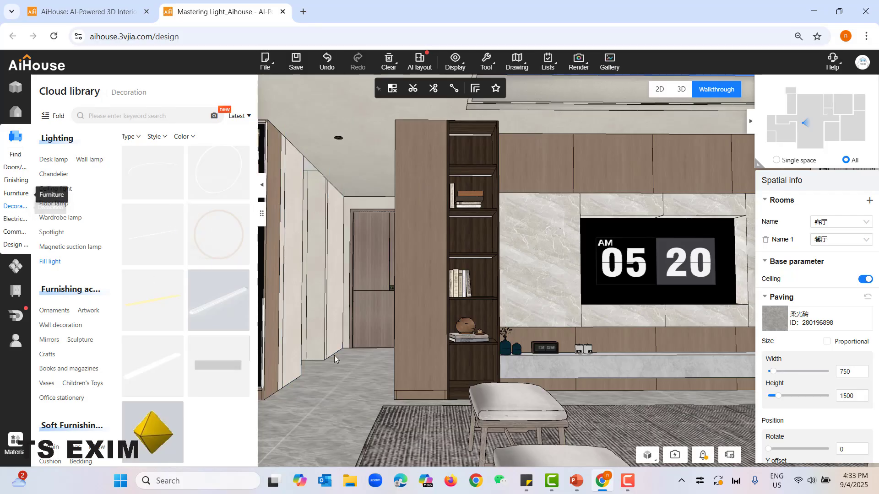
pyautogui.moveTo(373, 418); pyautogui.dragTo(353, 410)
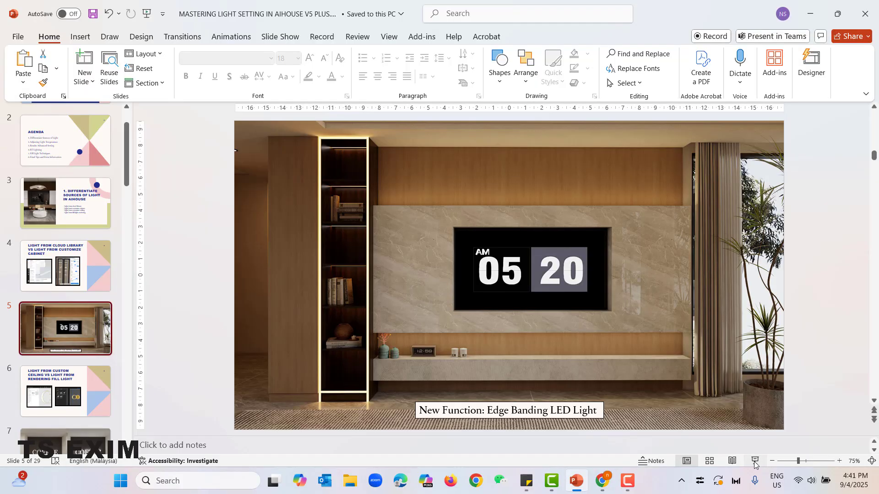
# Present the edge banding LED light slide and the custom ceiling versus rendering fill light slide, and exit the slide show.
pyautogui.click(755, 461)
pyautogui.click(754, 462)
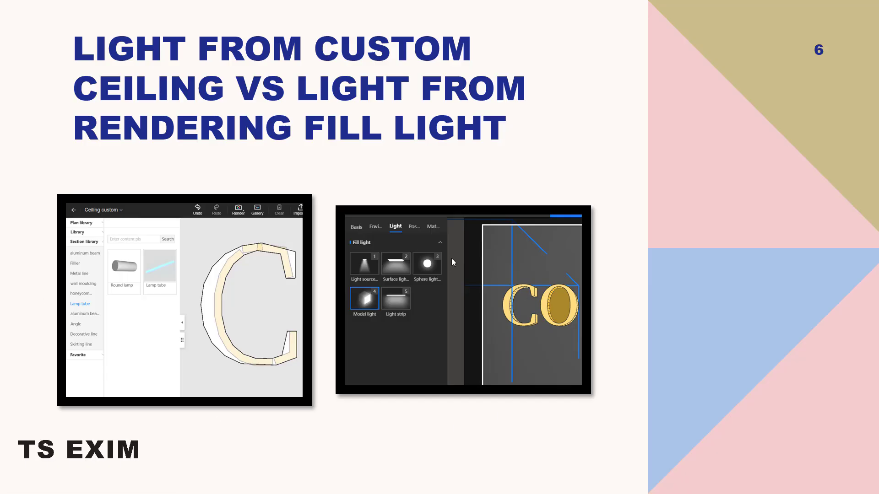
pyautogui.press('Escape')
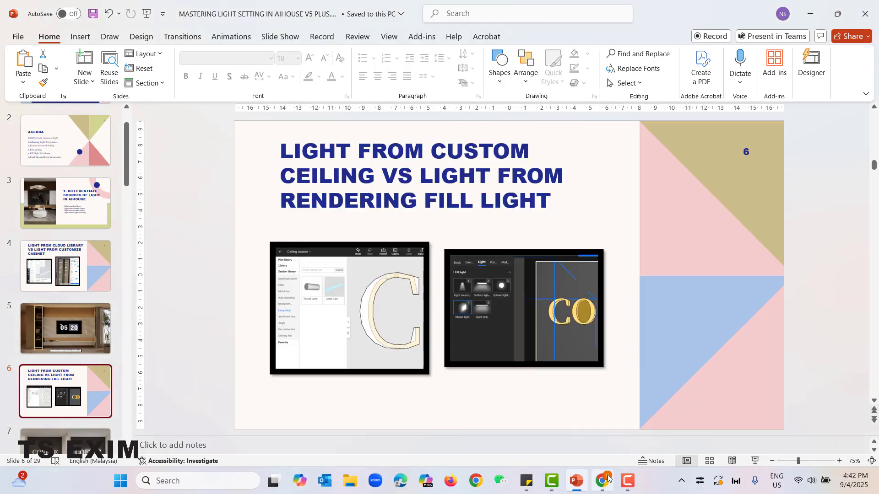
# Switch to AiHouse in Chrome and start free modeling for the unnamed space beside the guest bedroom.
pyautogui.click(602, 481)
pyautogui.moveTo(505, 262); pyautogui.dragTo(603, 265)
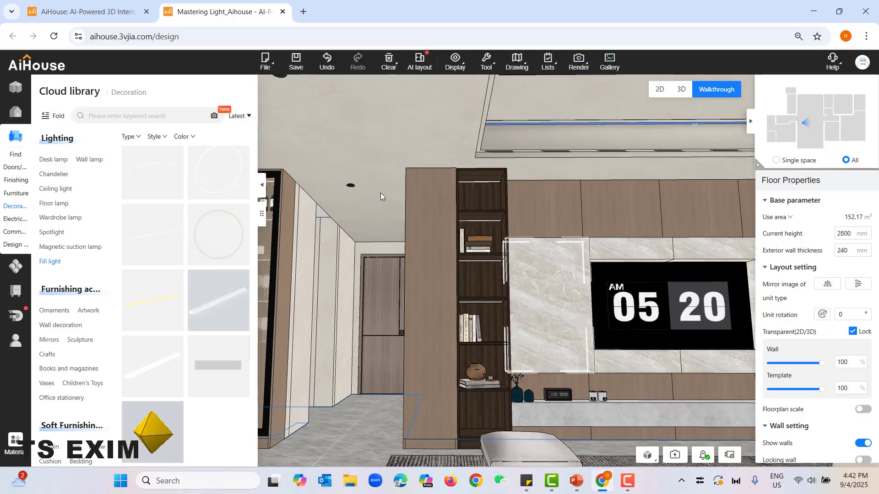
pyautogui.scroll(2, 438, 345)
pyautogui.press('w')
pyautogui.press('a')
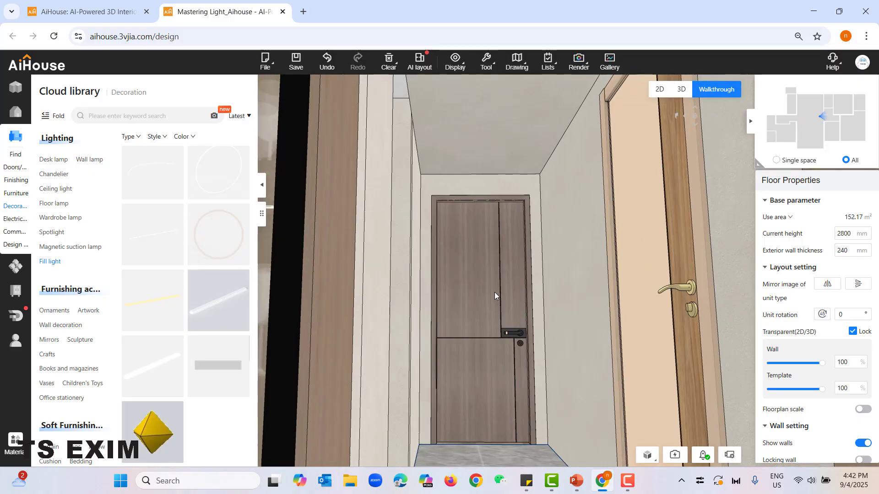
pyautogui.press('q')
pyautogui.press('w')
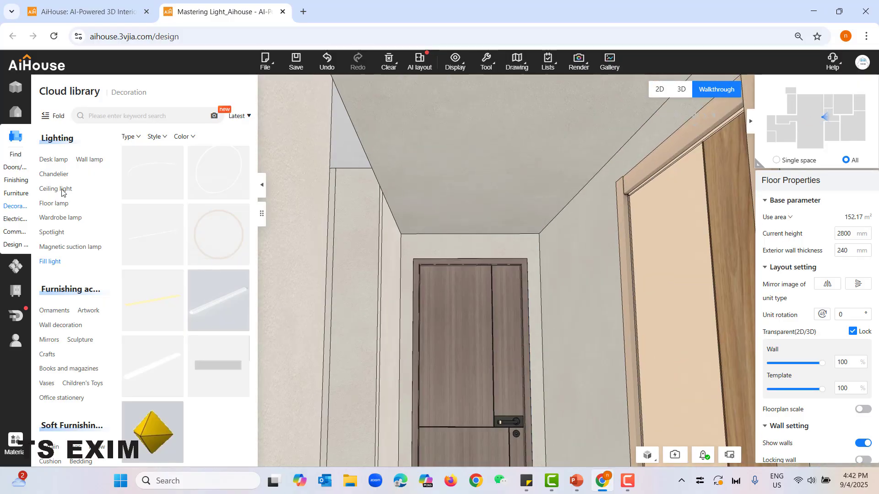
pyautogui.click(14, 91)
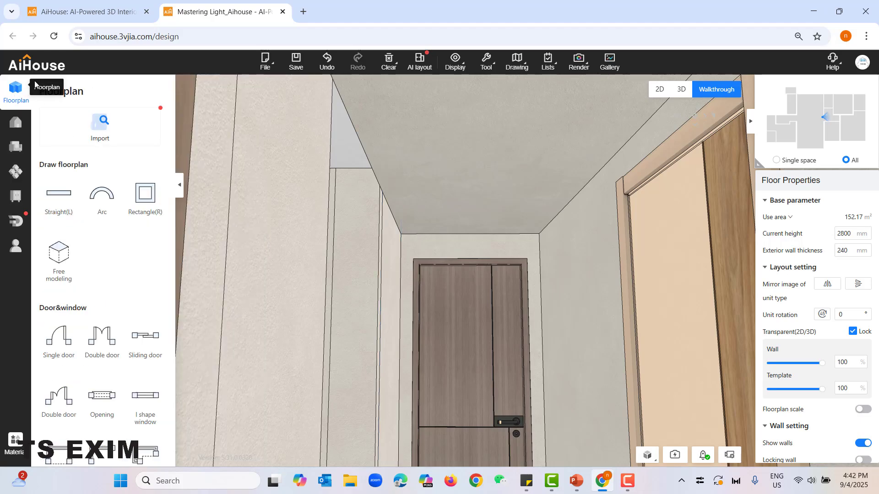
pyautogui.click(54, 260)
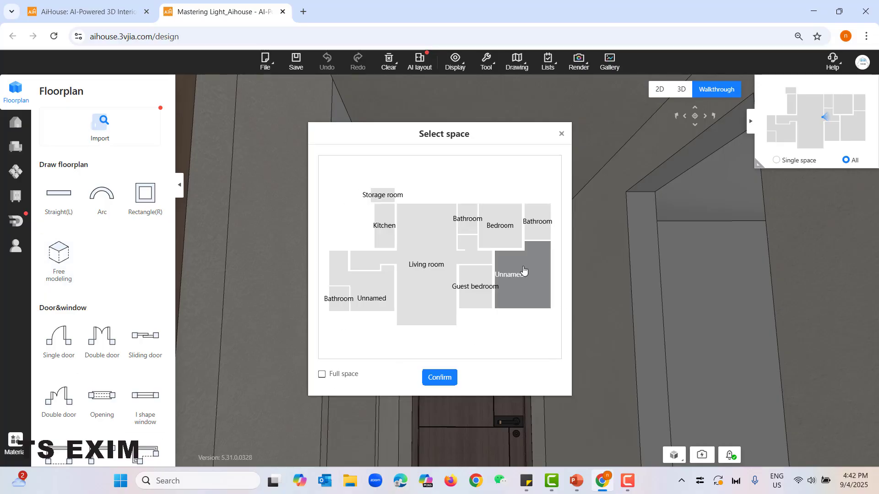
pyautogui.click(432, 381)
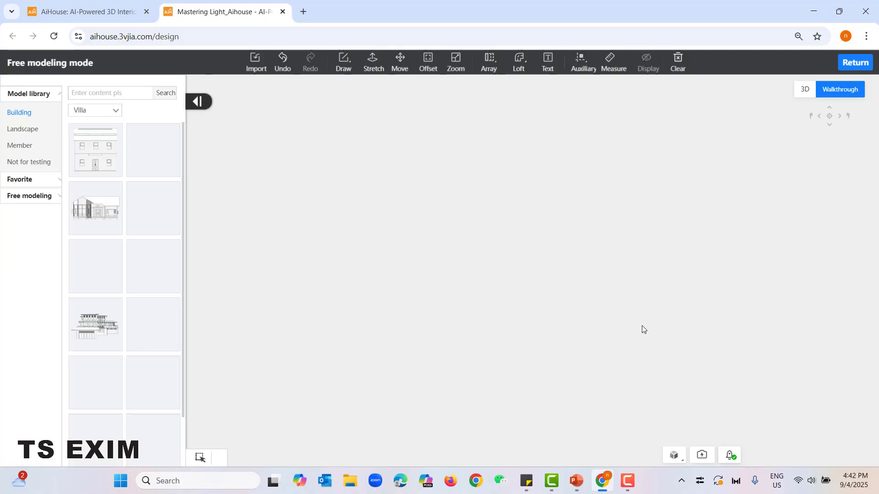
# Start a model text reading HELLO and set its text type to Siyuan song font.
pyautogui.moveTo(536, 378); pyautogui.dragTo(414, 314)
pyautogui.moveTo(544, 313); pyautogui.dragTo(567, 357)
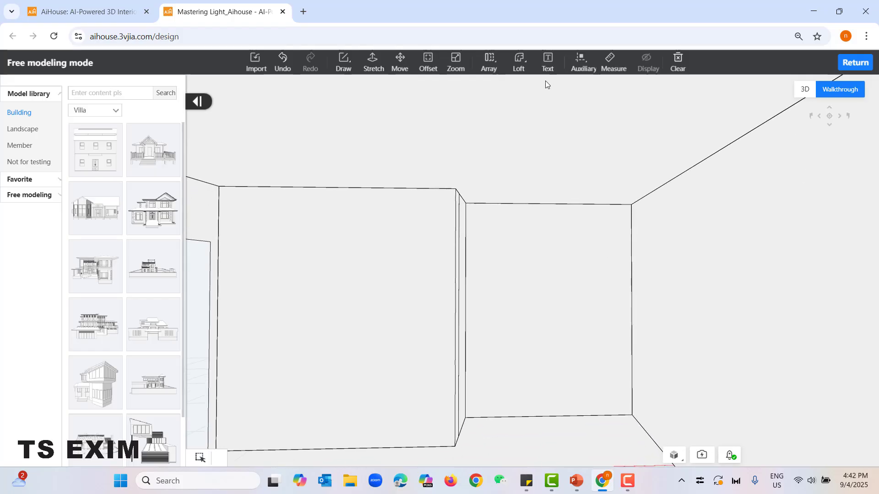
pyautogui.click(549, 65)
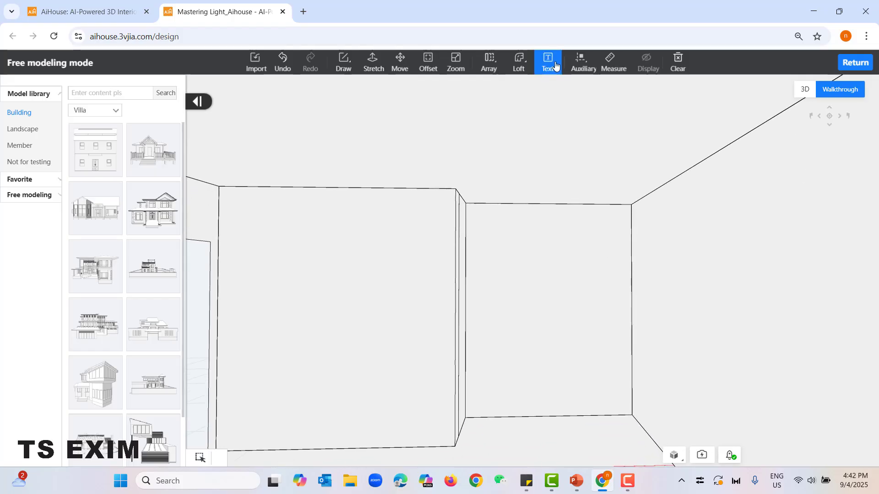
pyautogui.click(377, 217)
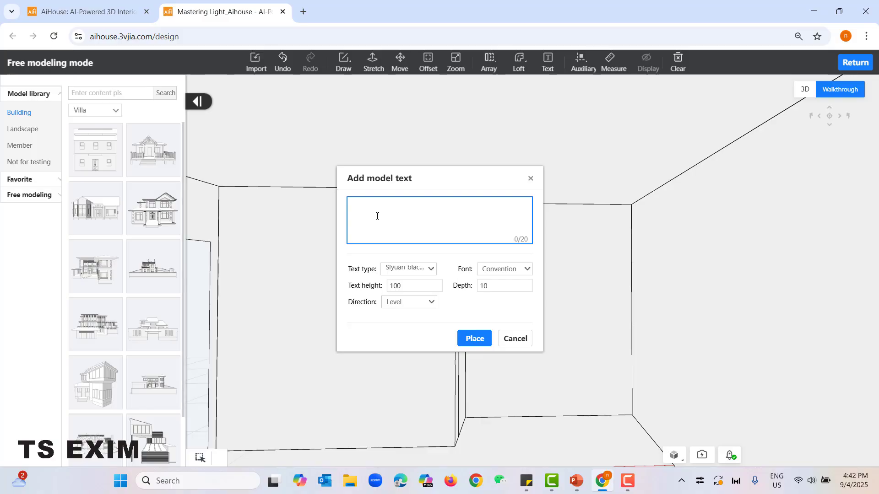
pyautogui.write('HELLO')
pyautogui.click(418, 273)
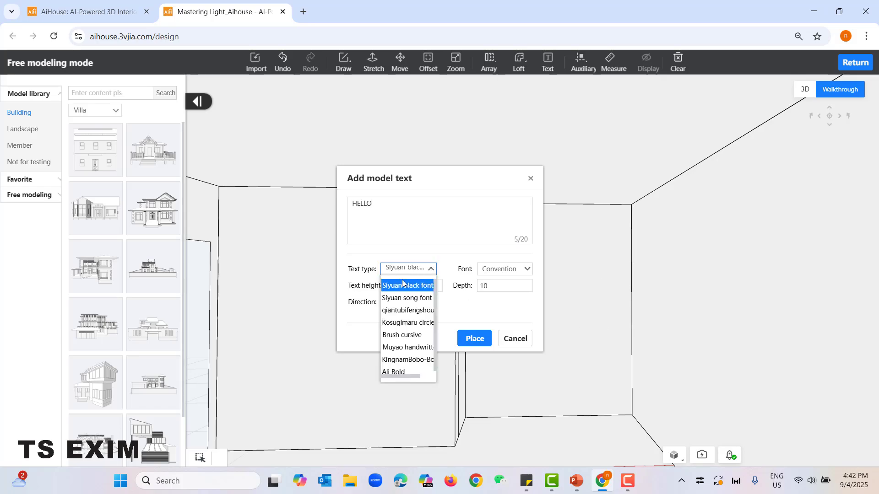
pyautogui.click(406, 300)
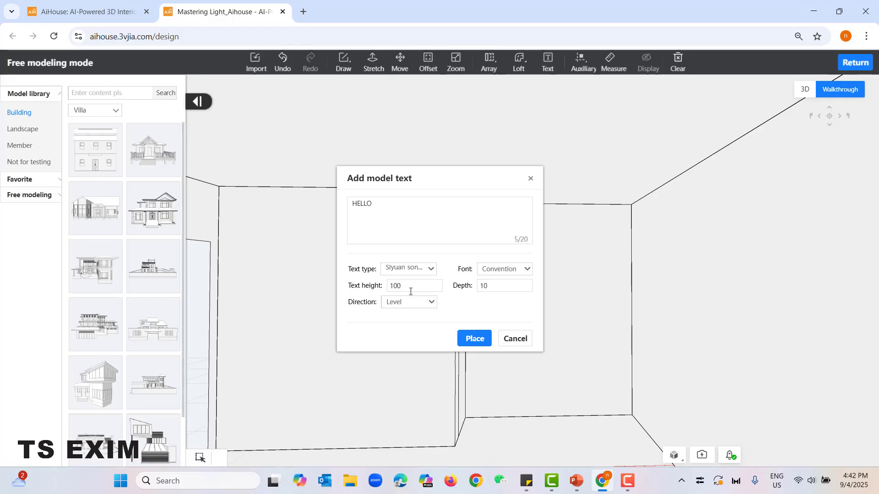
# Set the model text's height to 200, its direction to Level and its font to Bold, and increase its depth.
pyautogui.click(396, 288)
pyautogui.click(406, 304)
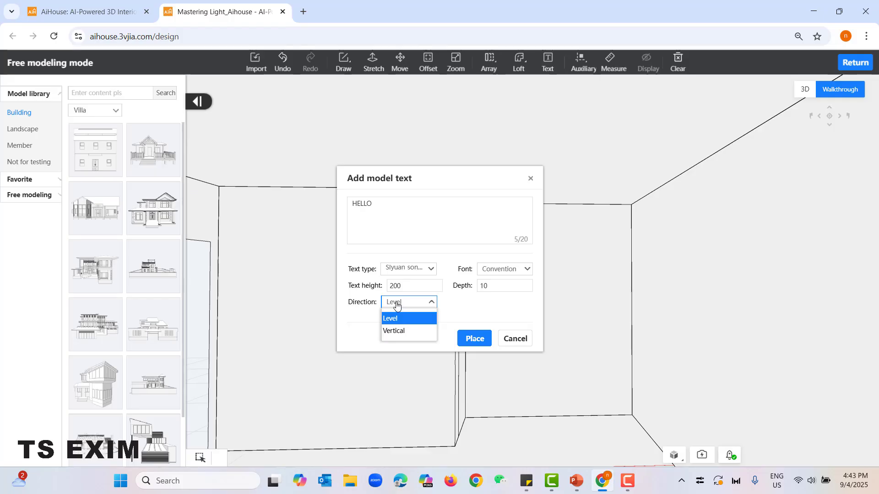
pyautogui.click(402, 319)
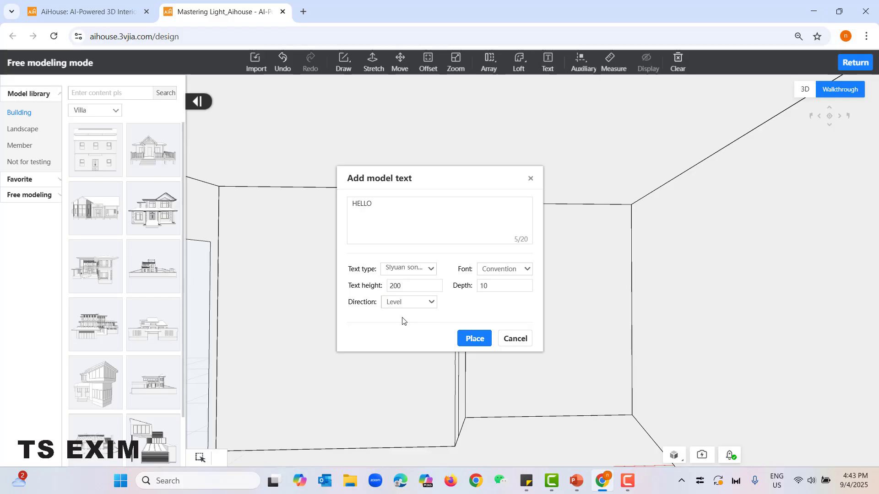
pyautogui.click(500, 274)
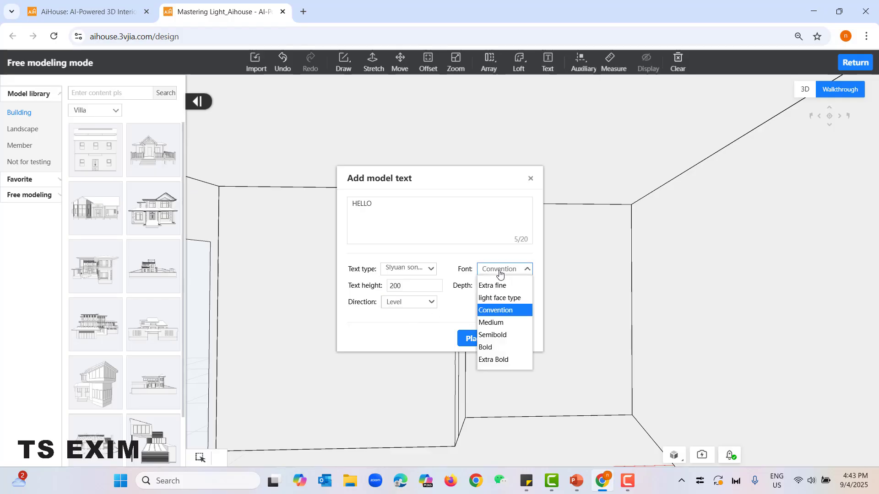
pyautogui.click(498, 346)
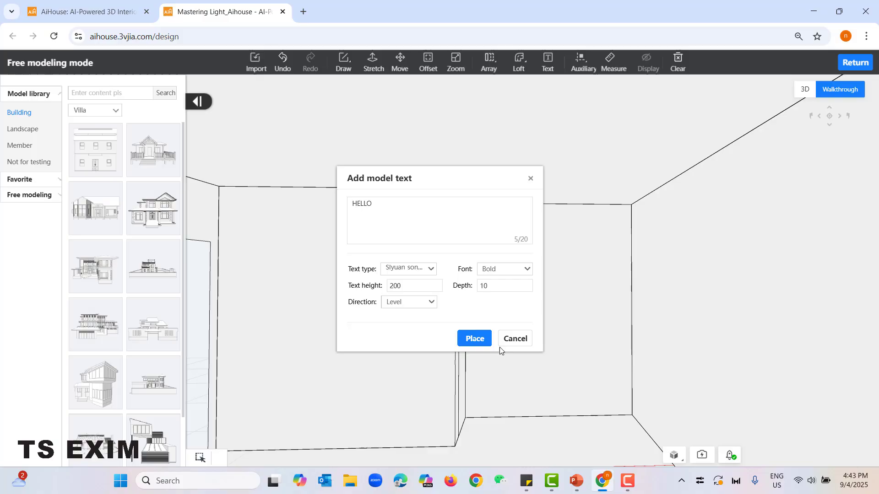
pyautogui.click(484, 287)
pyautogui.write('6')
# Place the HELLO text on the room's blank wall and return from free modeling to the main design.
pyautogui.click(476, 339)
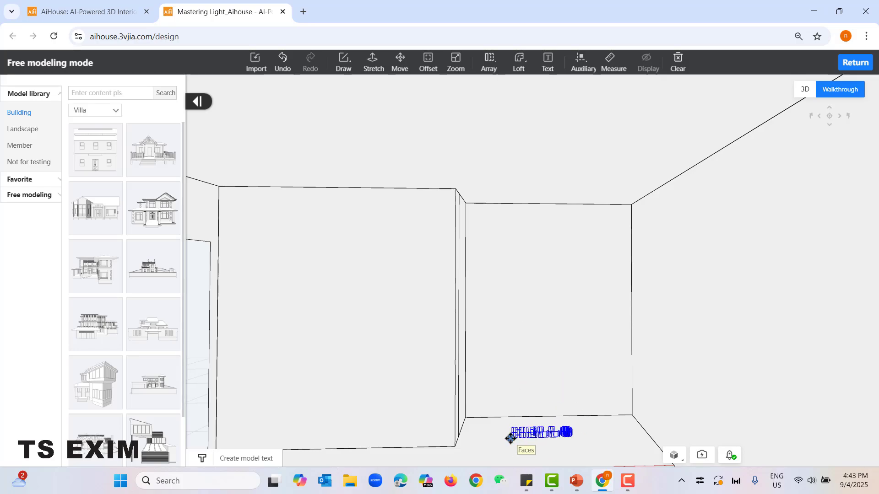
pyautogui.click(516, 300)
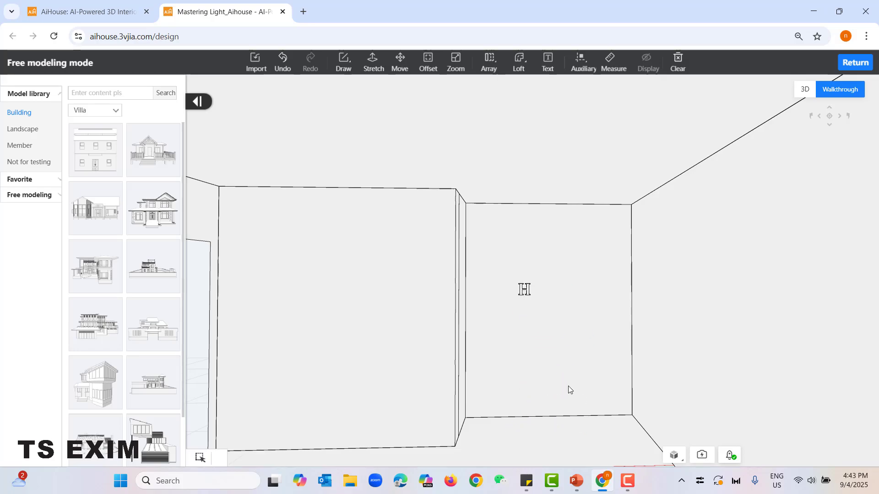
pyautogui.scroll(1, 567, 385)
pyautogui.scroll(5, 561, 364)
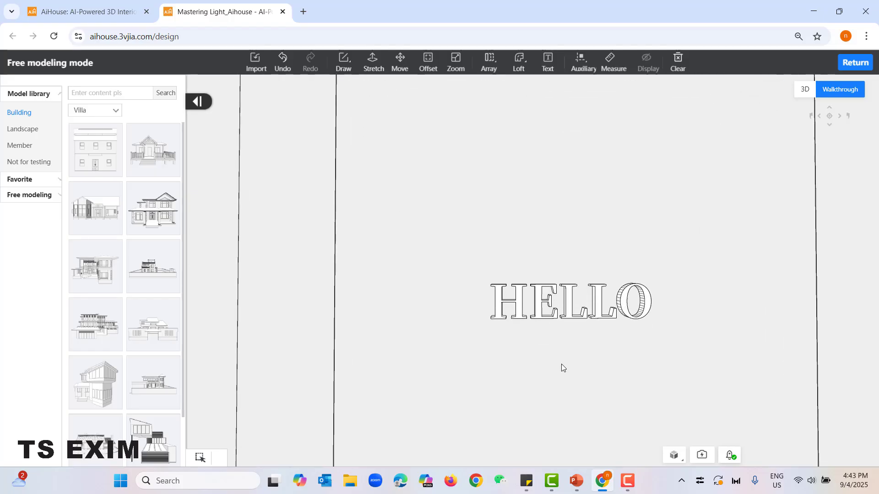
pyautogui.press('e')
pyautogui.press('q')
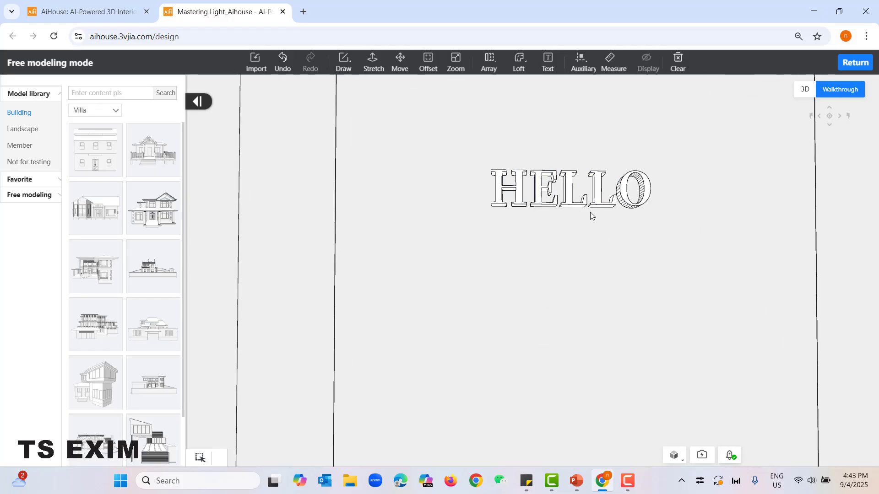
pyautogui.click(851, 69)
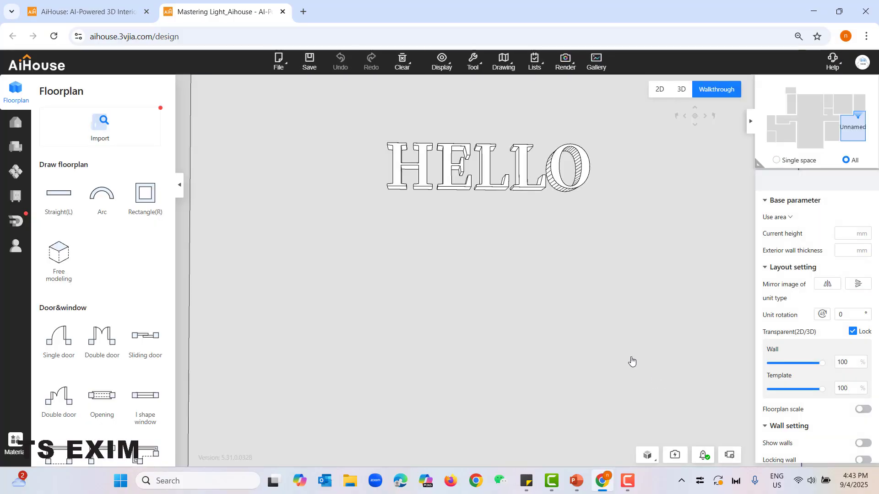
# Open the front face of the letter H for editing in ceiling customization and enlarge its room preview.
pyautogui.click(16, 195)
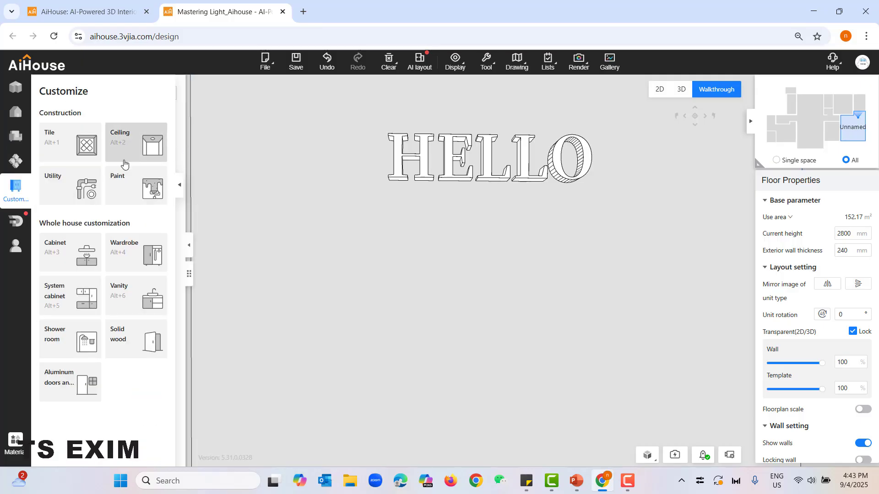
pyautogui.click(137, 145)
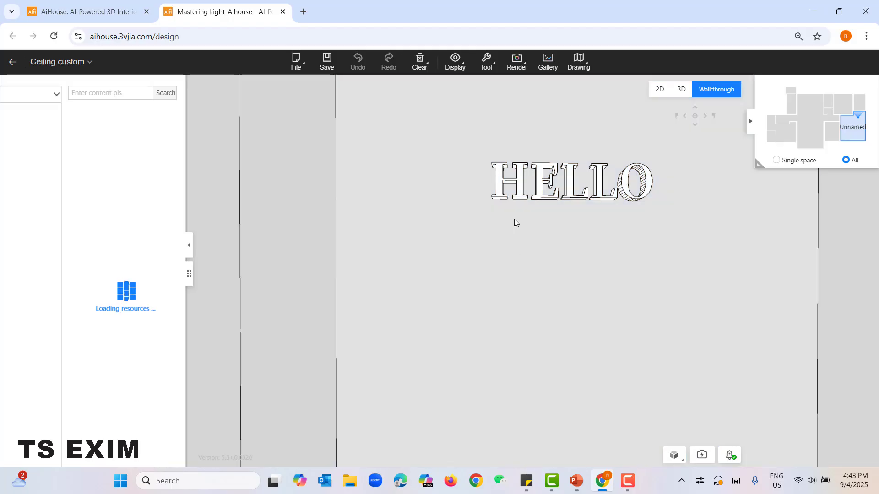
pyautogui.doubleClick(502, 177)
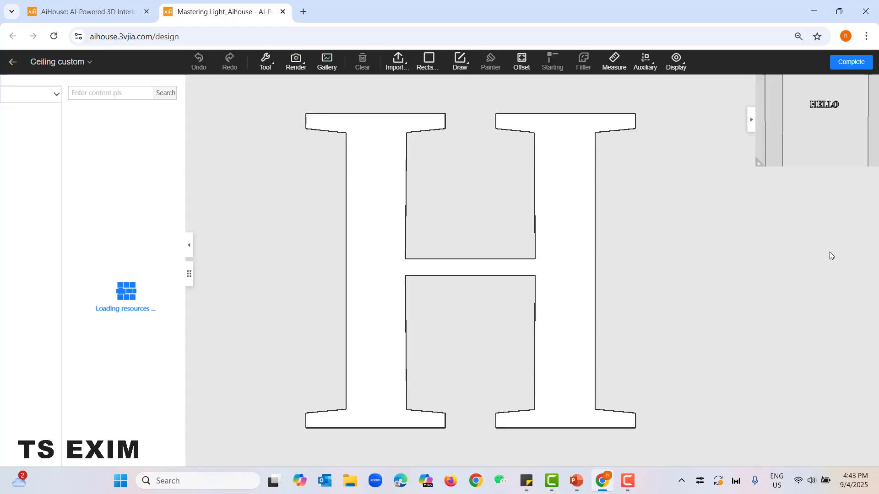
pyautogui.moveTo(753, 164); pyautogui.dragTo(550, 294)
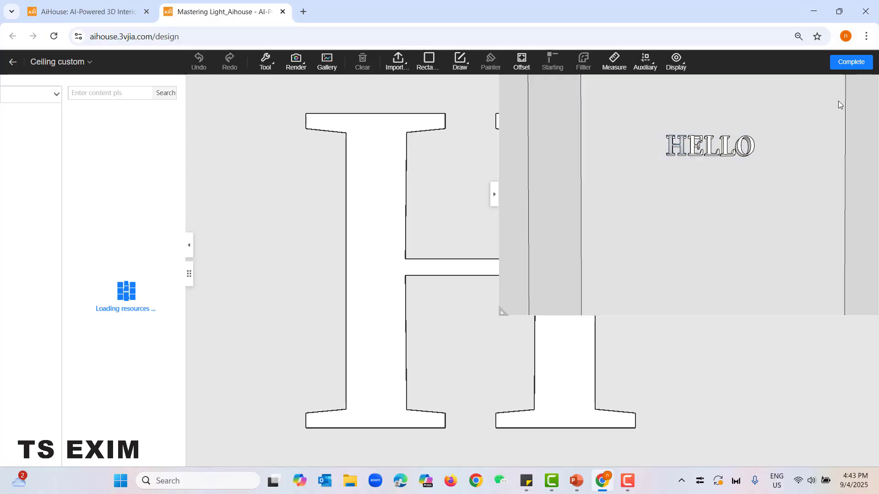
pyautogui.click(504, 310)
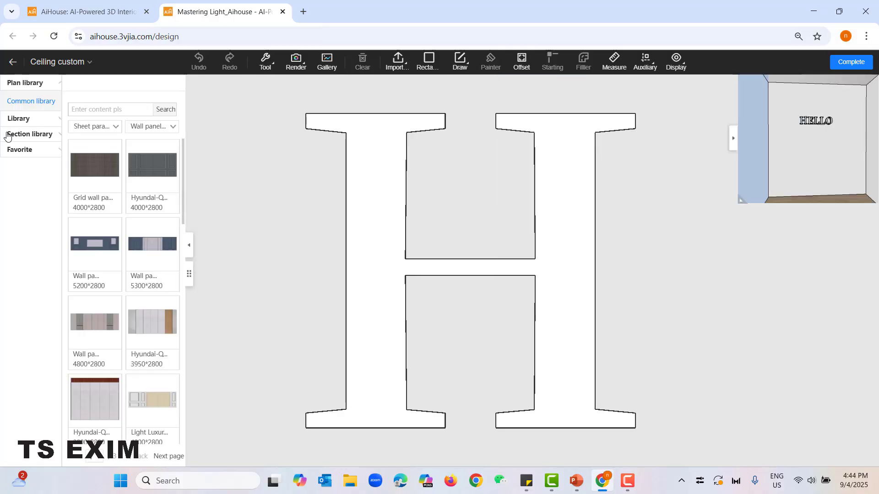
# Apply the Round lamp section from the lamp tube category along the upper serifs, stems and crossbar of the letter H.
pyautogui.click(7, 135)
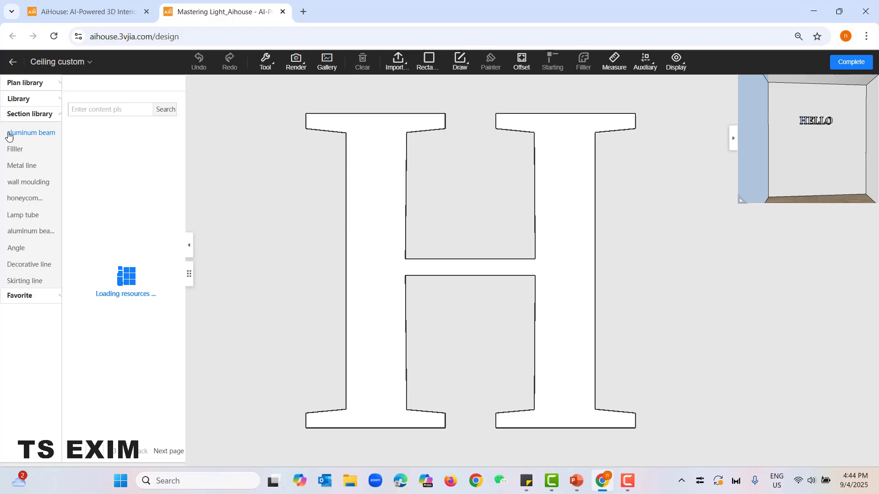
pyautogui.click(30, 216)
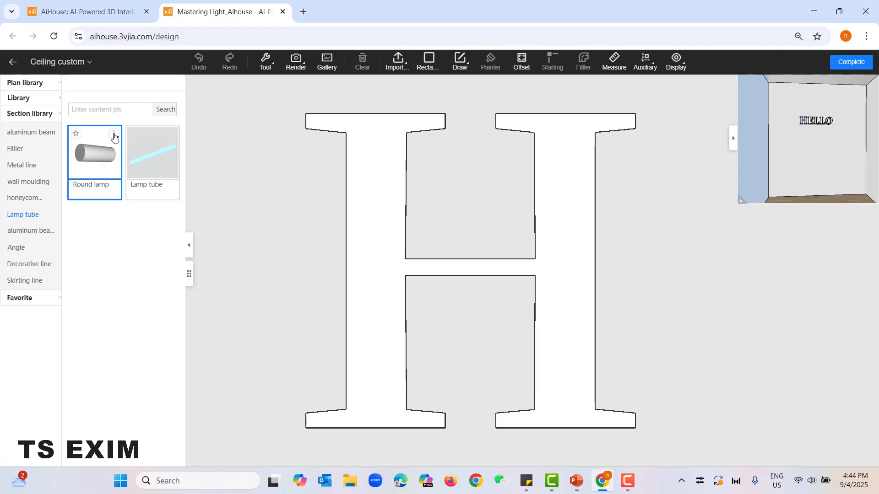
pyautogui.moveTo(114, 137)
pyautogui.moveTo(88, 155); pyautogui.dragTo(389, 197)
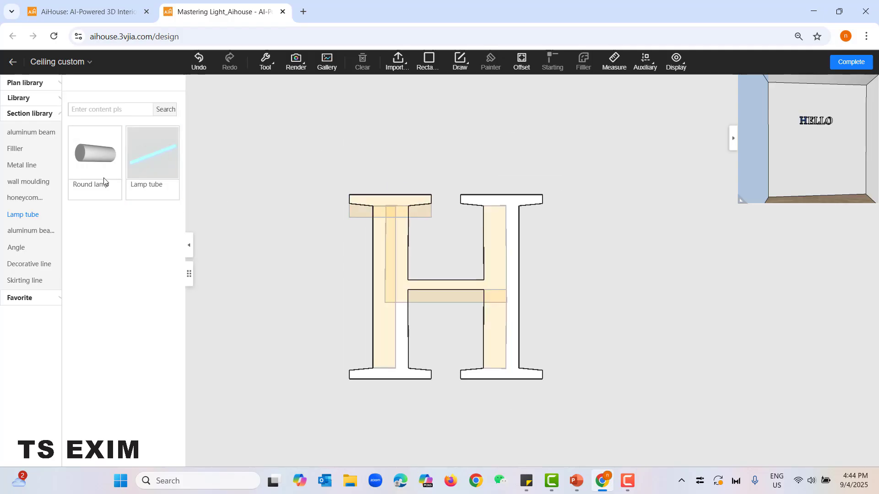
pyautogui.moveTo(81, 159); pyautogui.dragTo(484, 205)
pyautogui.moveTo(86, 170); pyautogui.dragTo(518, 293)
pyautogui.click(517, 292)
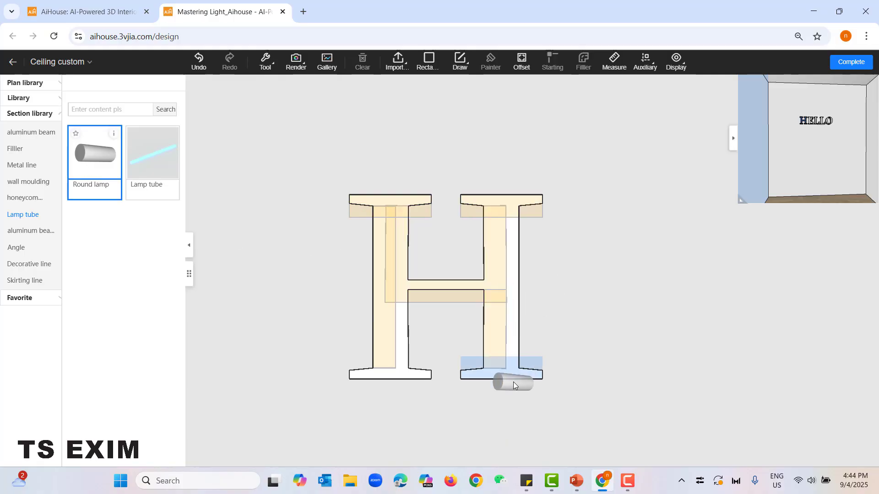
# Apply the Round lamp section along the lower serifs and left stem of the H, and complete the face edit.
pyautogui.moveTo(507, 375); pyautogui.dragTo(514, 378)
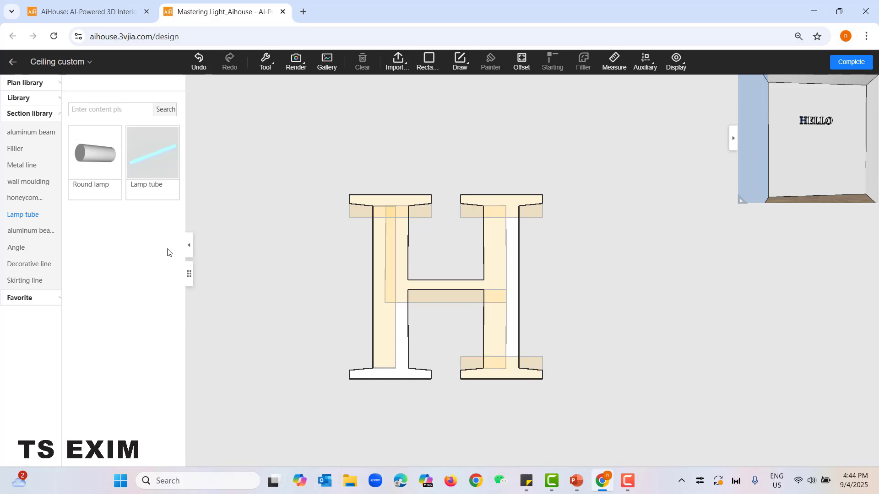
pyautogui.moveTo(85, 163); pyautogui.dragTo(403, 378)
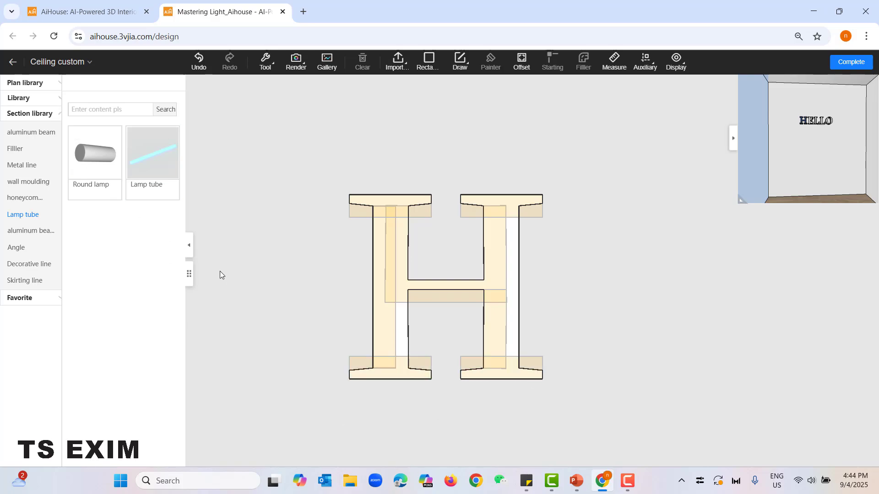
pyautogui.moveTo(95, 157); pyautogui.dragTo(401, 330)
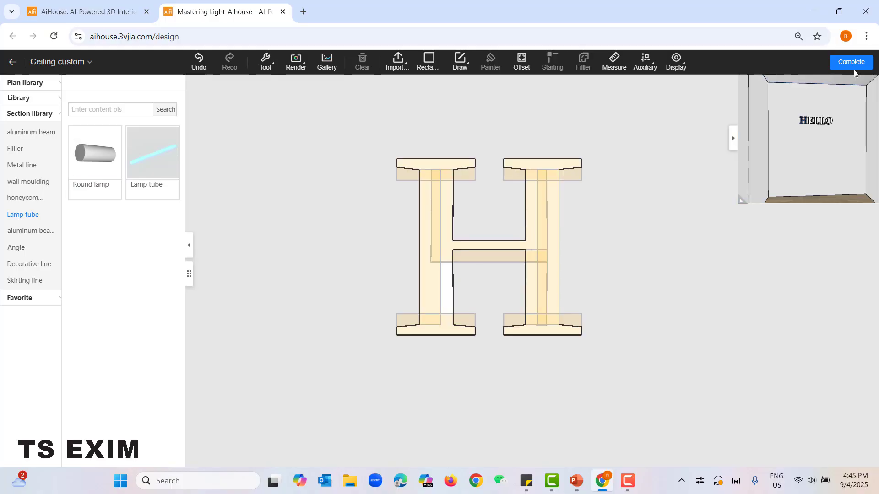
pyautogui.click(837, 65)
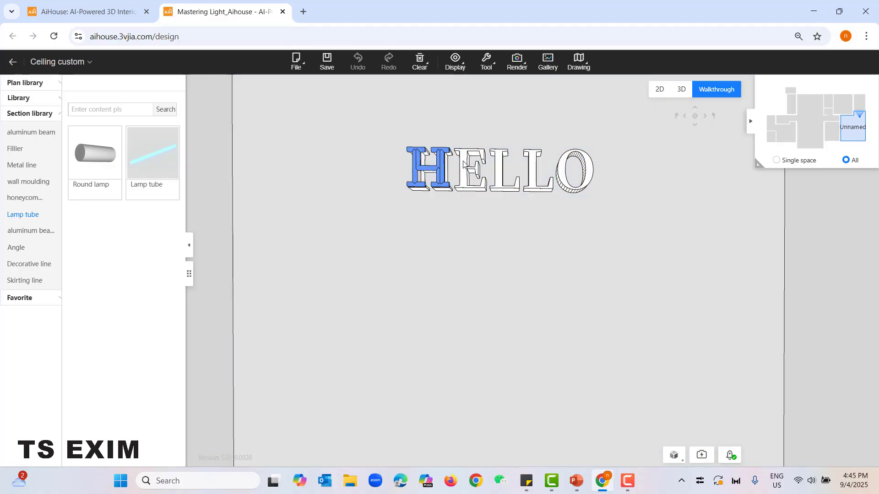
# Open the front face of the letter E and apply the Round lamp section along its stem, middle arm and upper serifs.
pyautogui.doubleClick(464, 163)
pyautogui.click(87, 153)
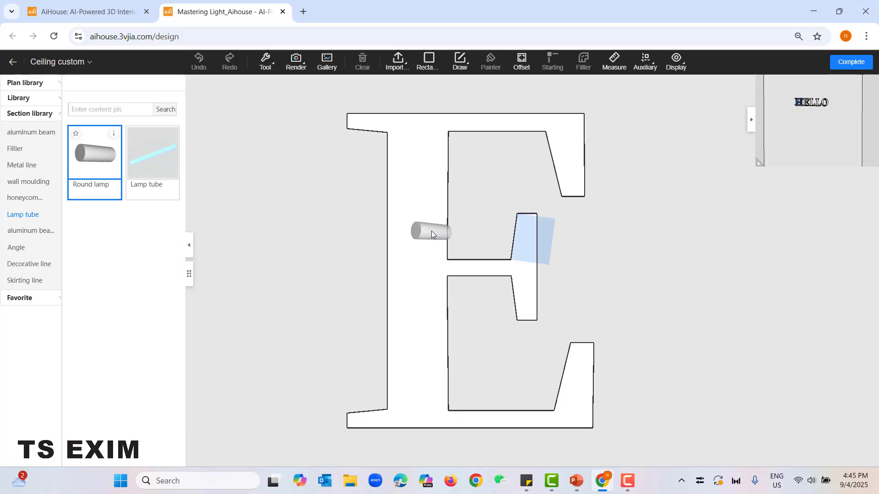
pyautogui.click(415, 256)
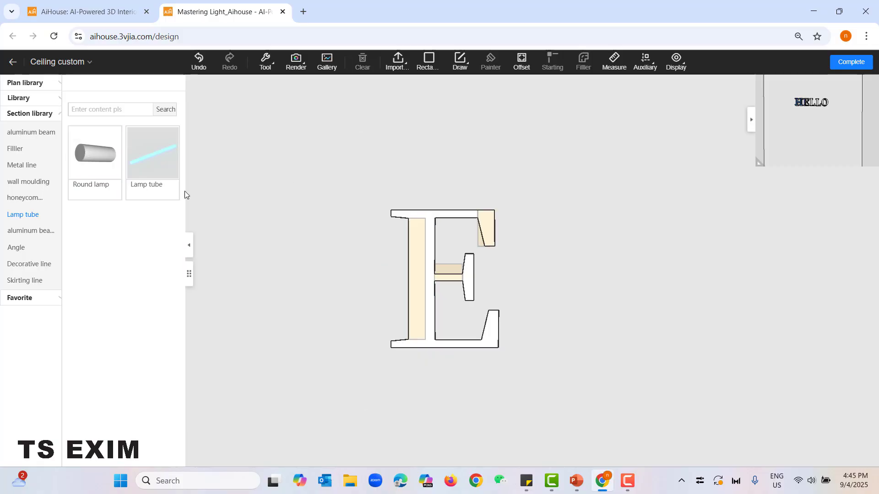
pyautogui.click(95, 153)
pyautogui.click(445, 215)
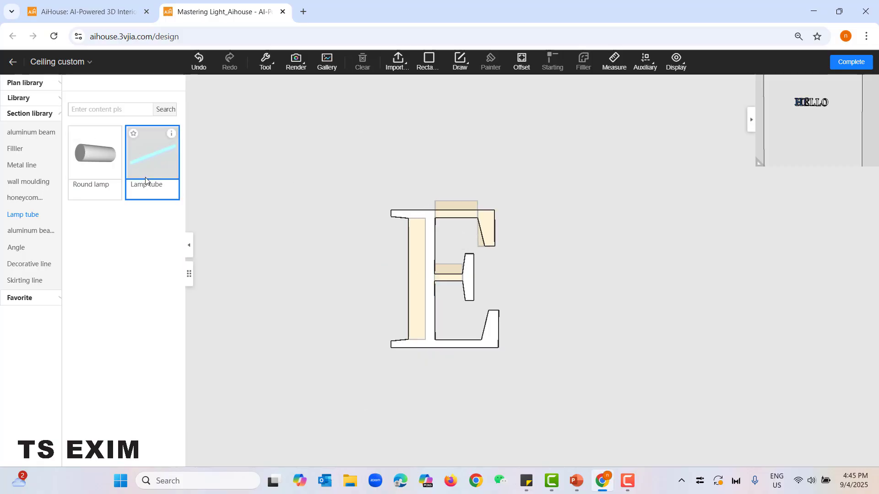
pyautogui.click(96, 154)
pyautogui.click(403, 217)
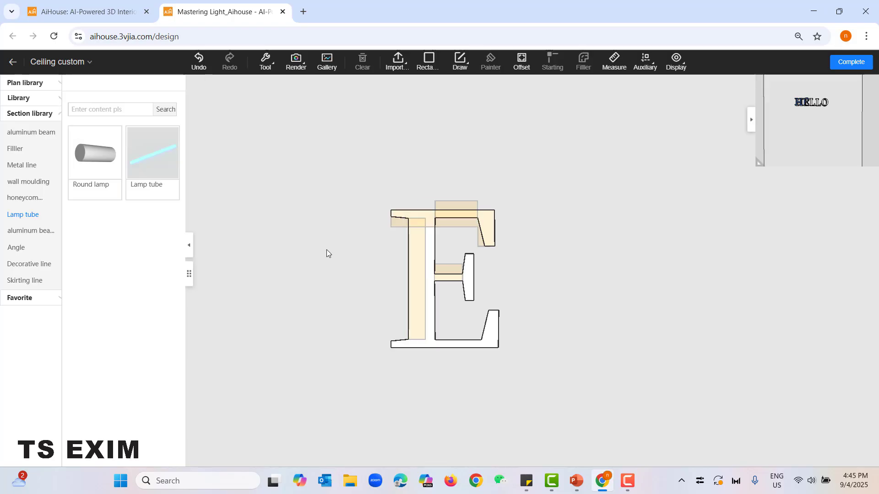
# Apply the Round lamp section along the E's inner stem edges, middle serif and lower arm, and complete the face edit.
pyautogui.click(109, 155)
pyautogui.click(416, 265)
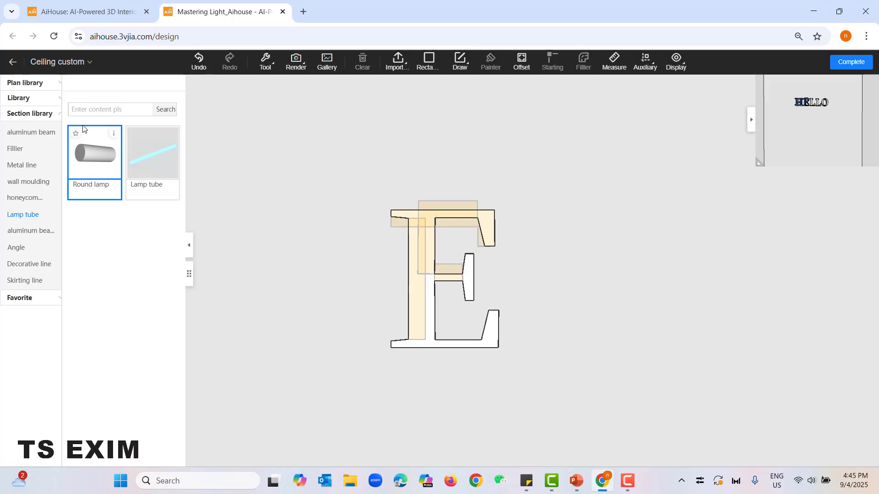
pyautogui.click(90, 142)
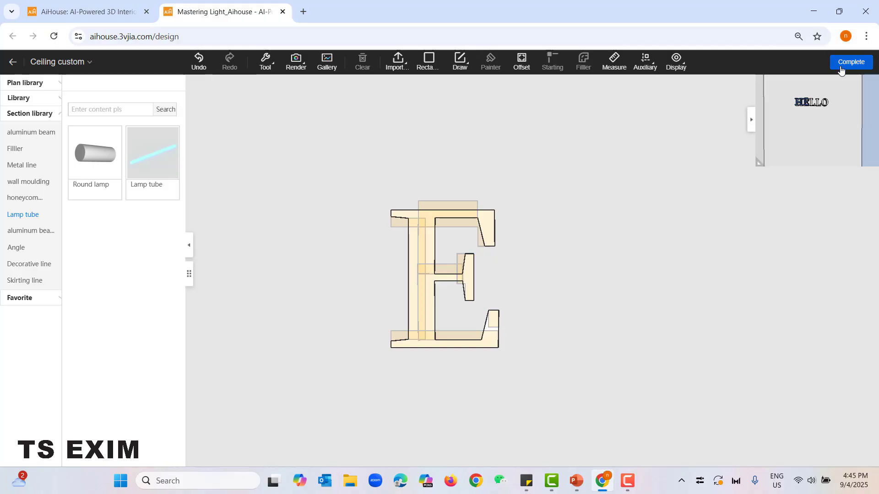
pyautogui.click(841, 66)
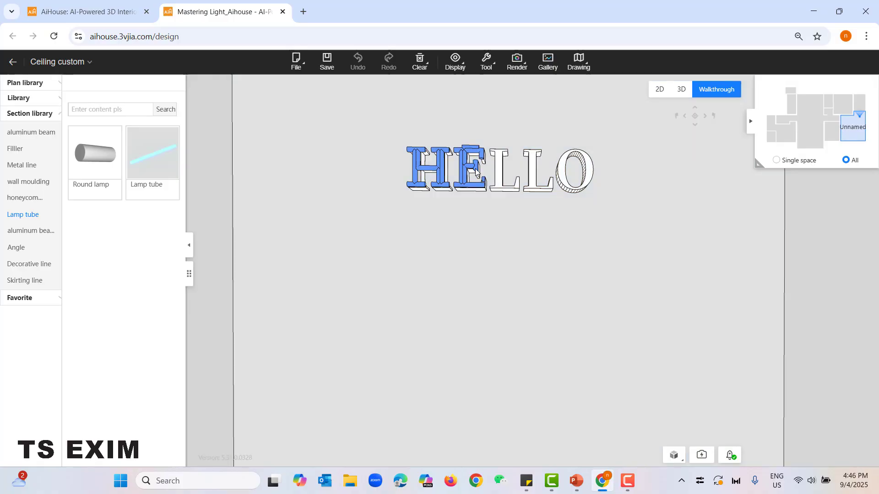
# Examine the color, color temperature and brightness settings of a lamp tube on the letter E.
pyautogui.click(478, 169)
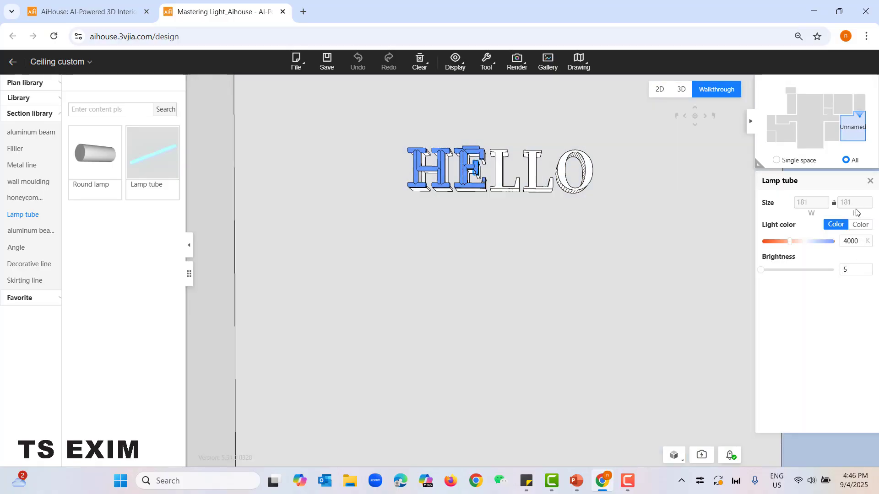
pyautogui.click(869, 225)
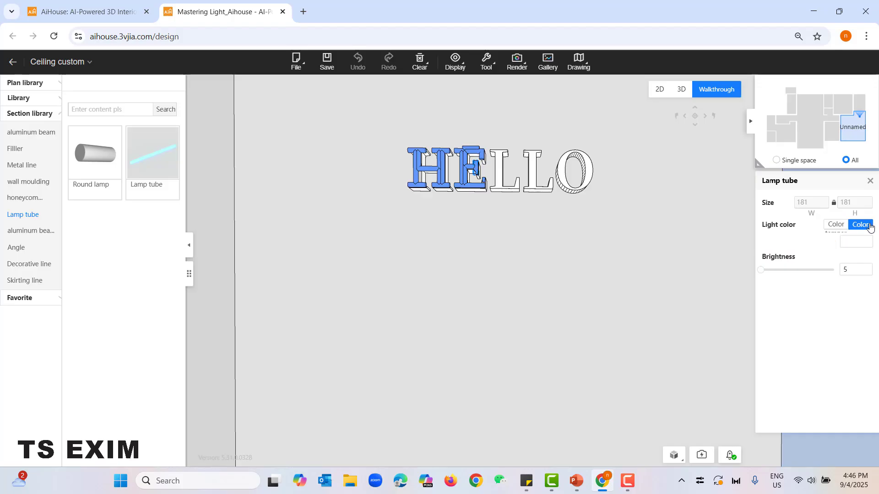
pyautogui.click(854, 245)
pyautogui.click(861, 243)
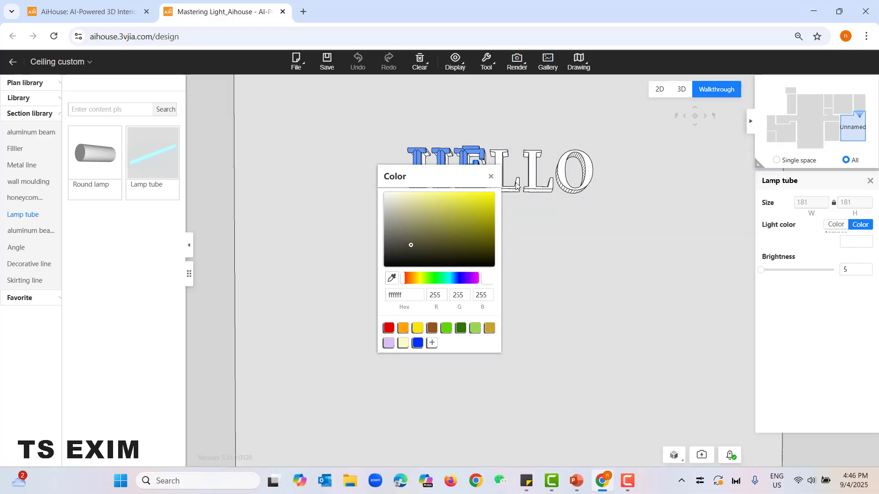
pyautogui.click(492, 178)
pyautogui.click(835, 225)
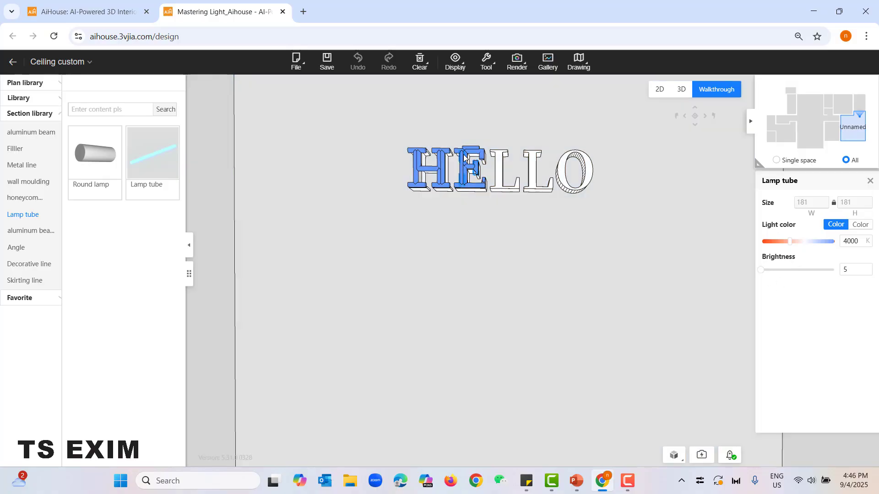
# Apply the Round lamp section around the outer edge of the letter O's front face and complete the face edit.
pyautogui.scroll(2, 484, 239)
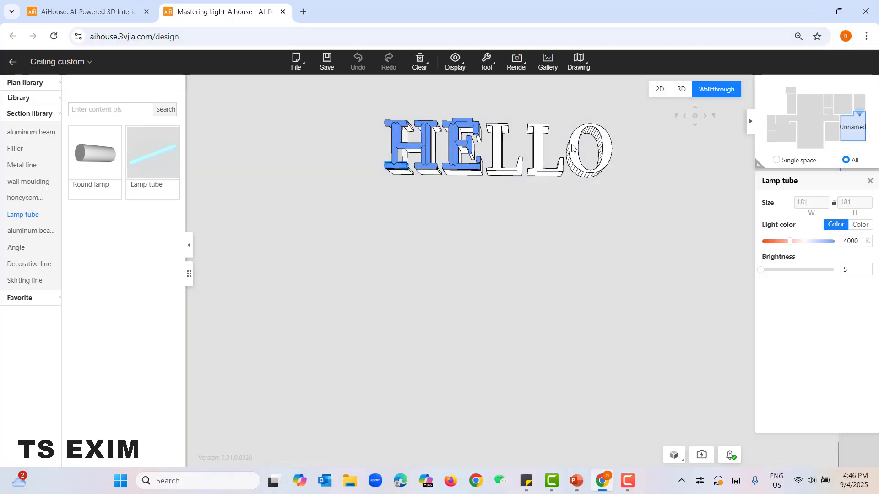
pyautogui.doubleClick(572, 146)
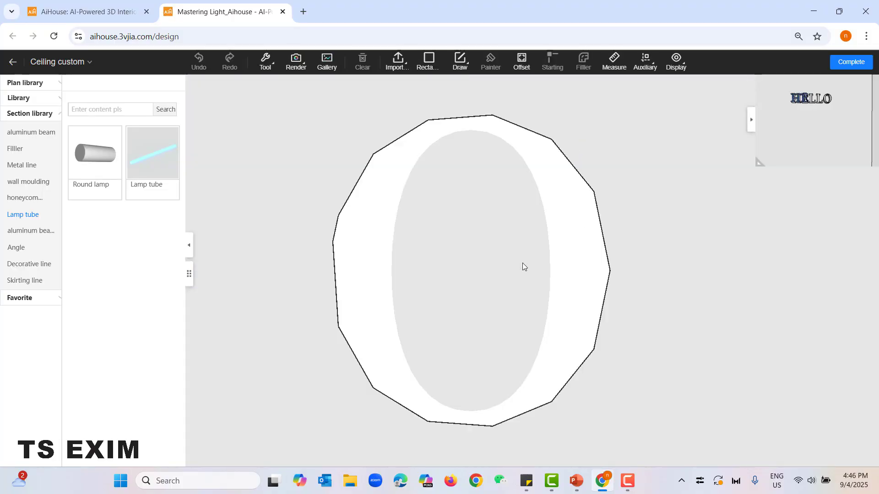
pyautogui.click(94, 155)
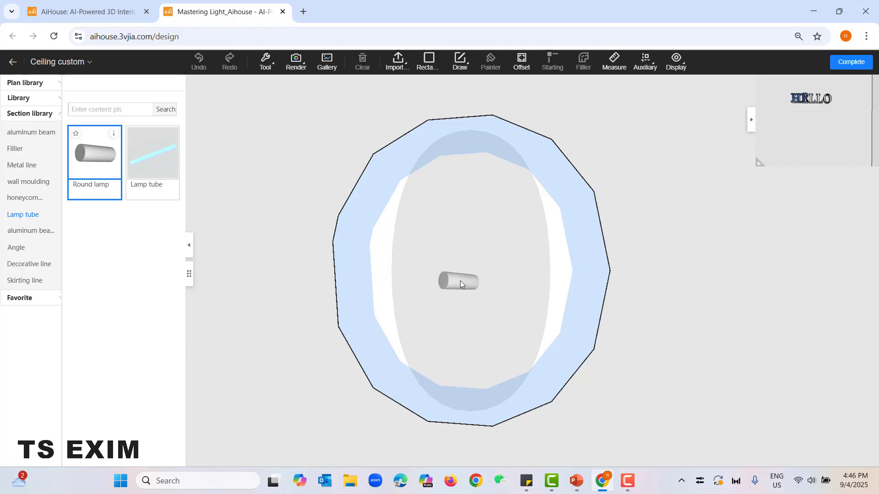
pyautogui.click(461, 281)
pyautogui.click(104, 190)
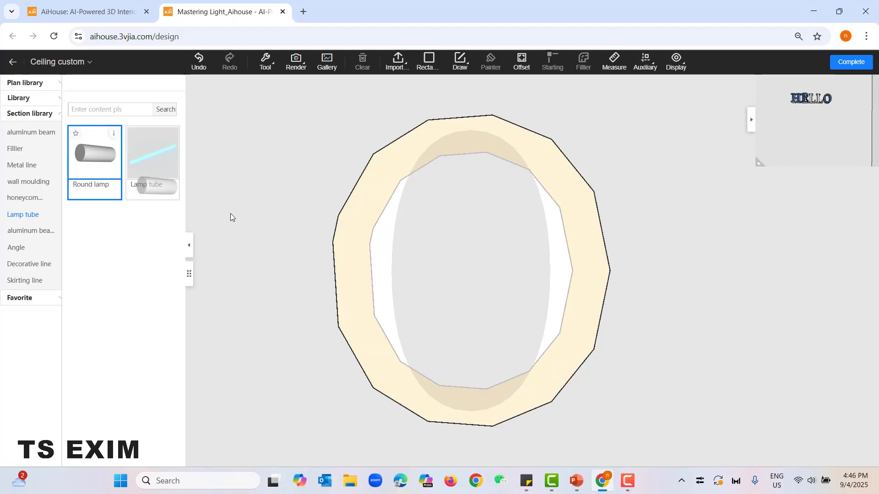
pyautogui.click(444, 247)
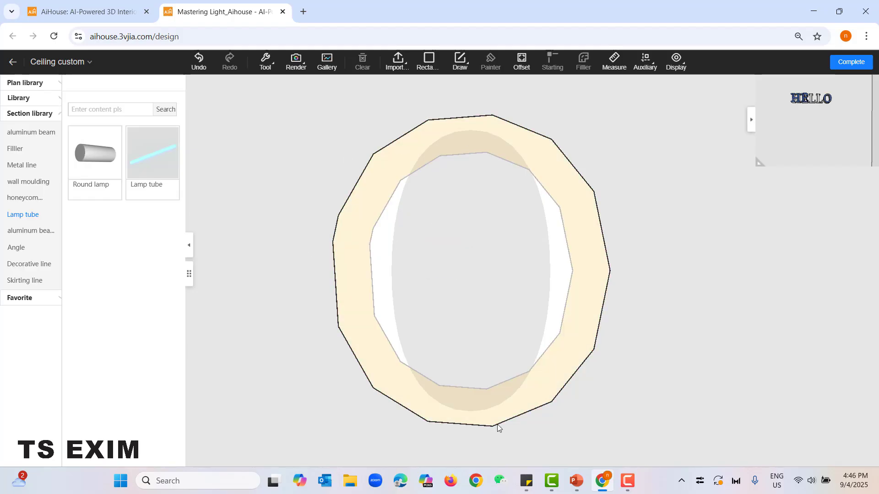
pyautogui.click(860, 64)
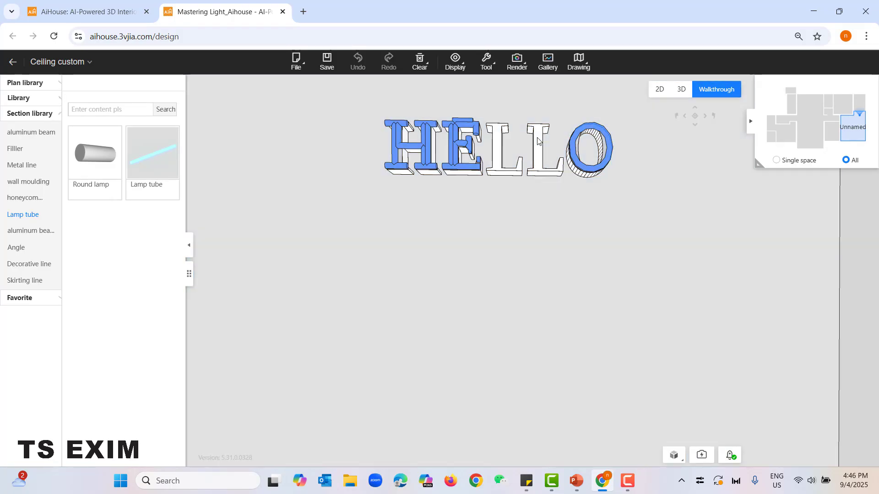
# Return to the main design and delete the lamp tube customizations from the HELLO letters.
pyautogui.press('1')
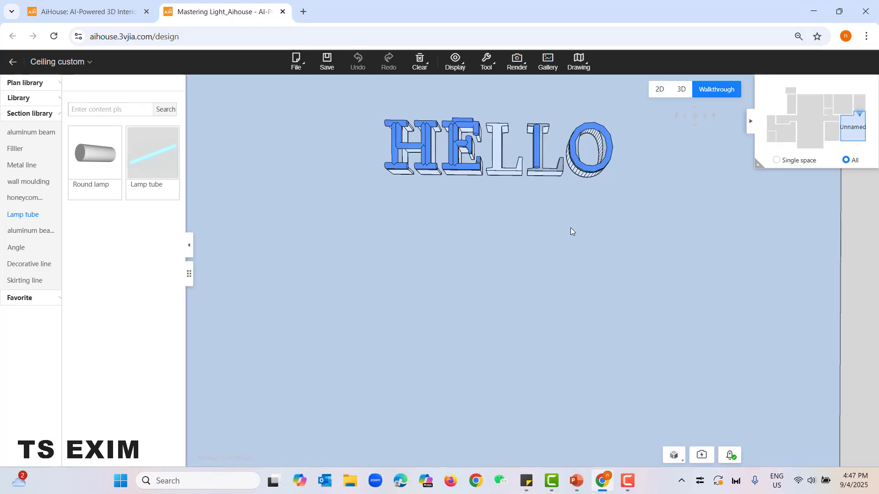
pyautogui.scroll(-5, 385, 188)
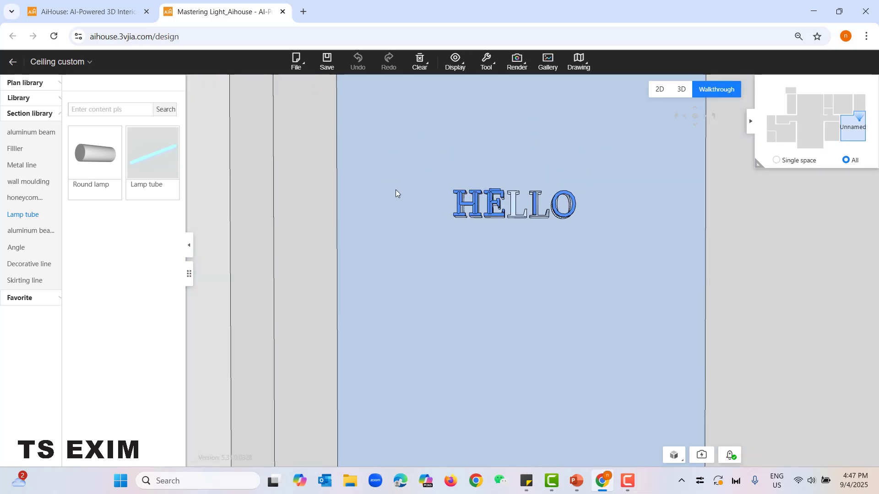
pyautogui.click(460, 193)
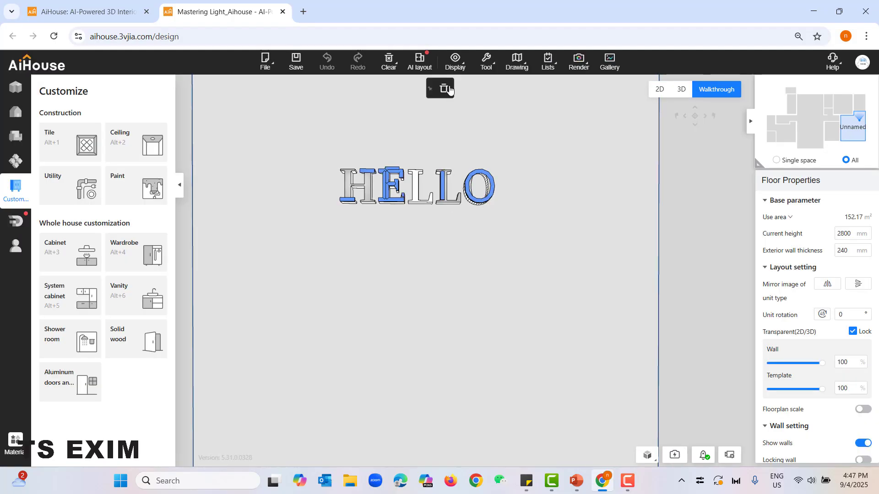
pyautogui.click(445, 89)
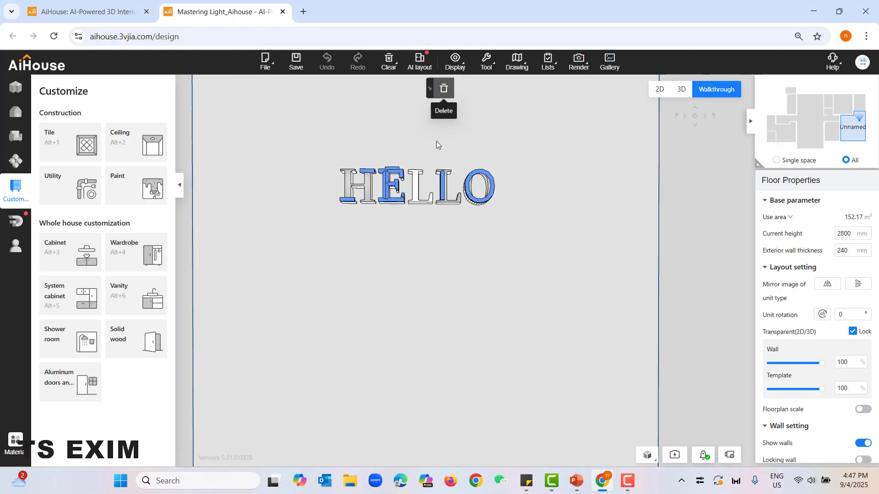
pyautogui.click(385, 185)
pyautogui.click(444, 86)
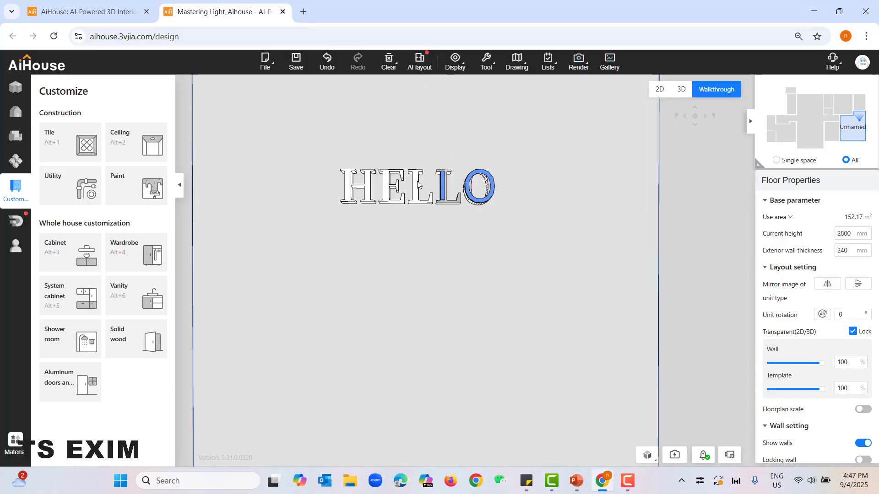
pyautogui.click(445, 185)
pyautogui.click(445, 87)
pyautogui.click(470, 183)
pyautogui.click(445, 87)
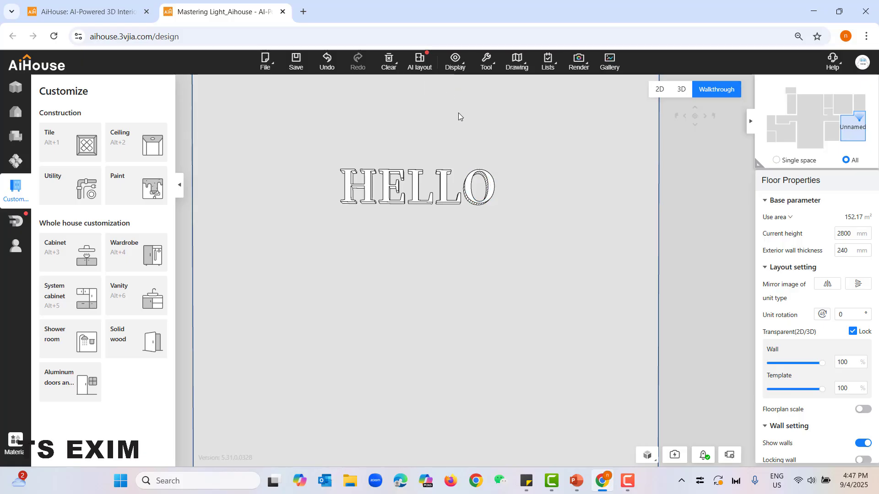
# Open picture rendering with the HELLO wall in view and add a Model light fill light to the letter H.
pyautogui.scroll(-1, 479, 264)
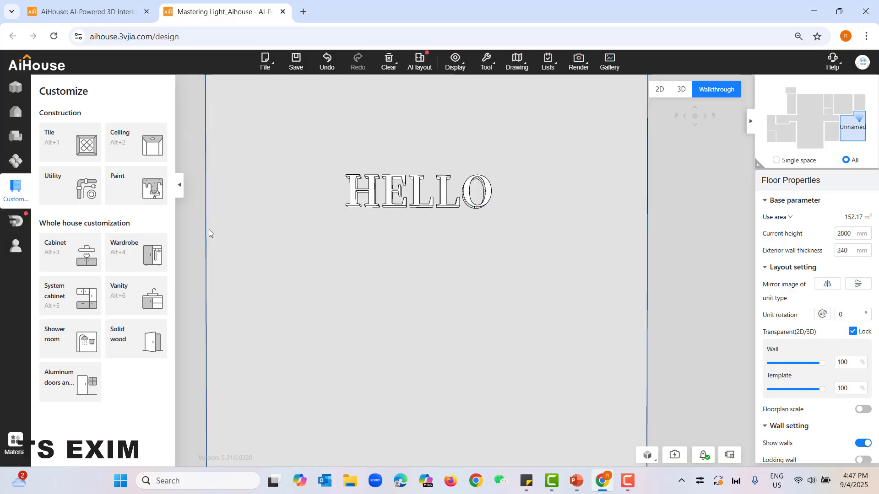
pyautogui.moveTo(578, 62)
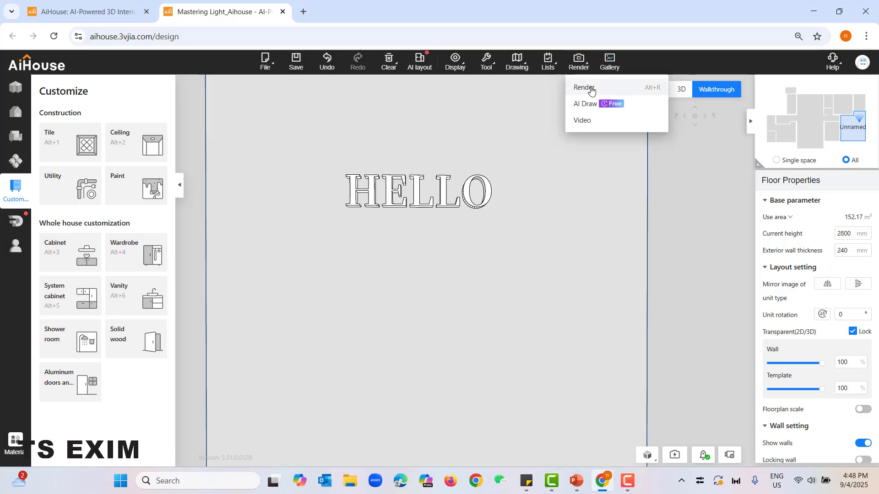
pyautogui.click(591, 87)
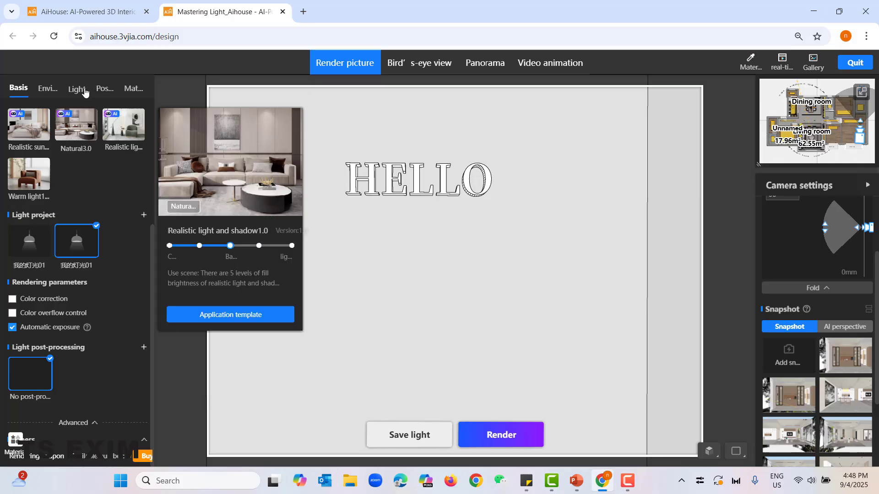
pyautogui.click(78, 88)
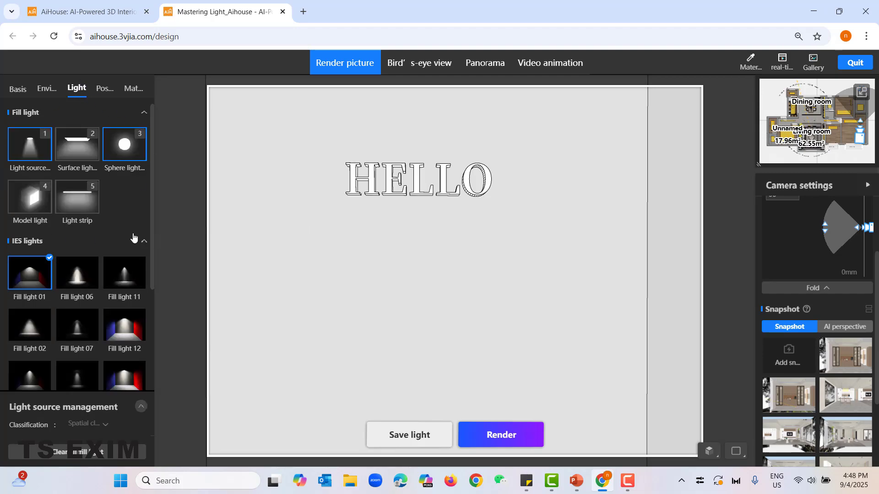
pyautogui.click(31, 198)
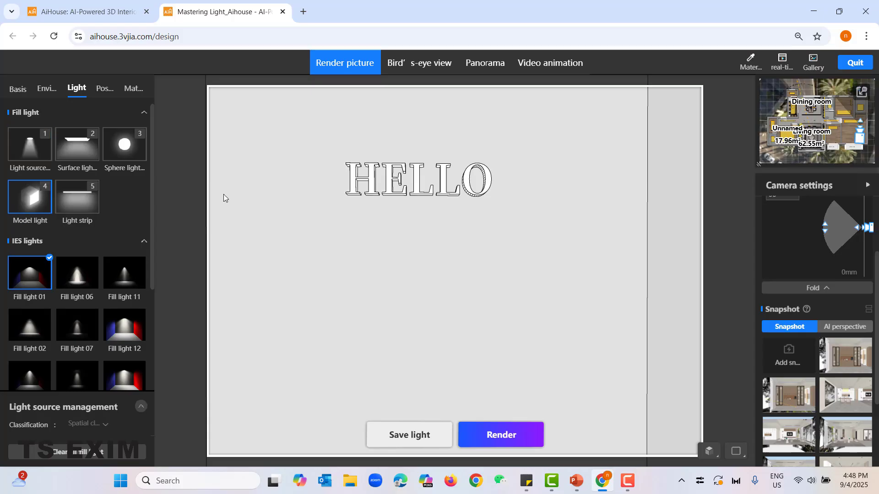
pyautogui.click(352, 177)
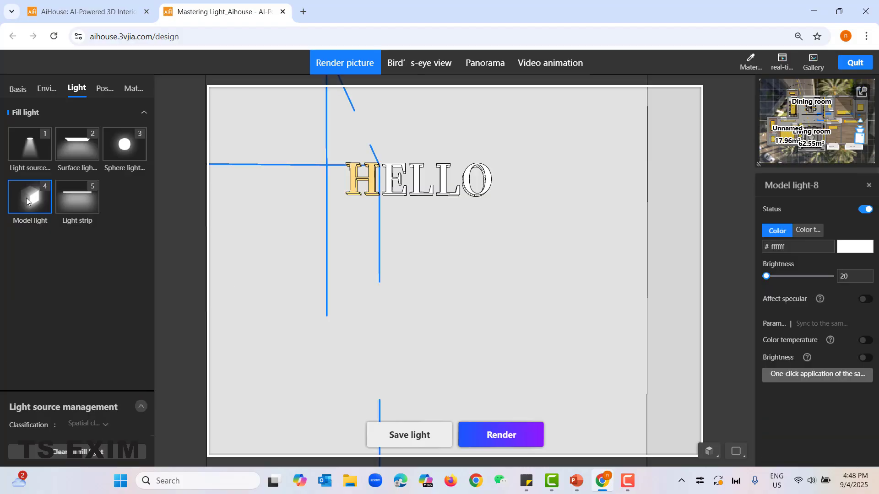
# Add Model light fill lights to the letters E, L, L and O.
pyautogui.click(388, 177)
pyautogui.click(388, 177)
pyautogui.click(28, 199)
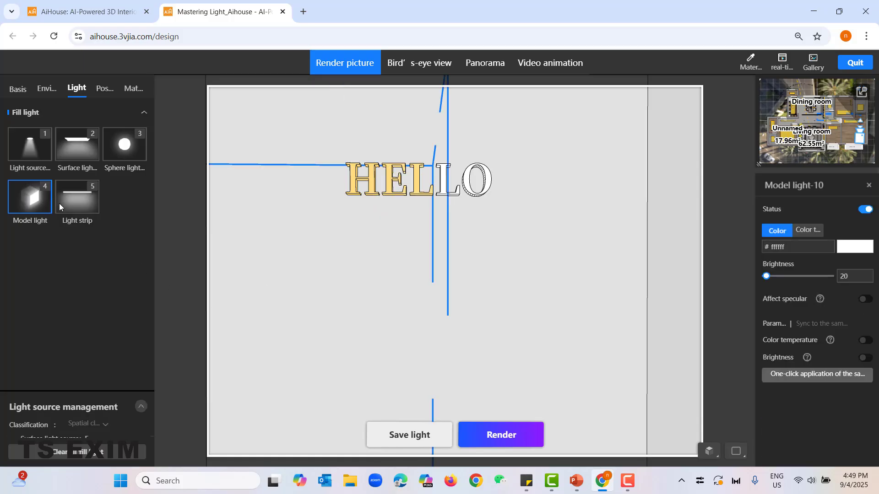
pyautogui.click(441, 178)
pyautogui.click(34, 199)
pyautogui.click(466, 180)
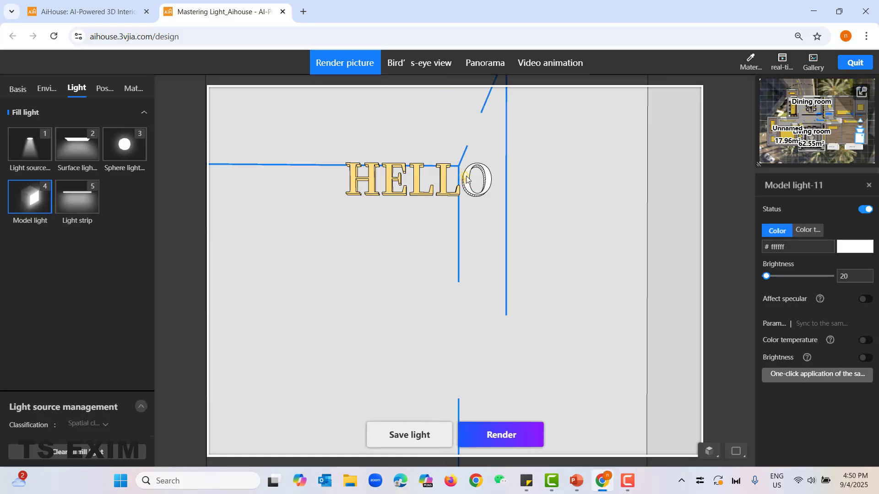
# Set the color of the letter H's Model light to blue 2a82e4.
pyautogui.click(356, 172)
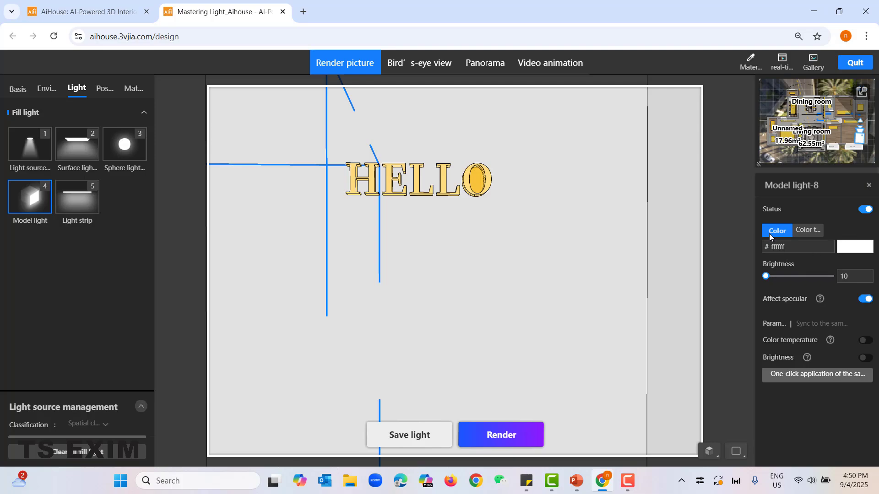
pyautogui.click(808, 231)
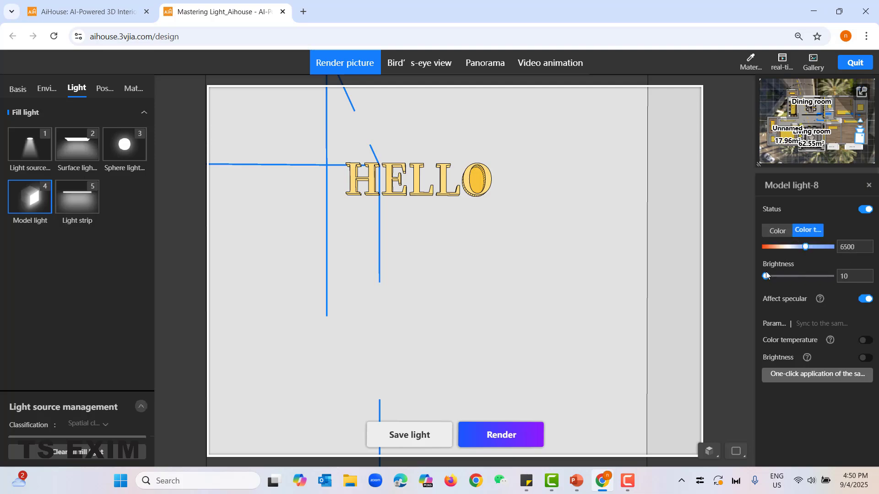
pyautogui.click(778, 232)
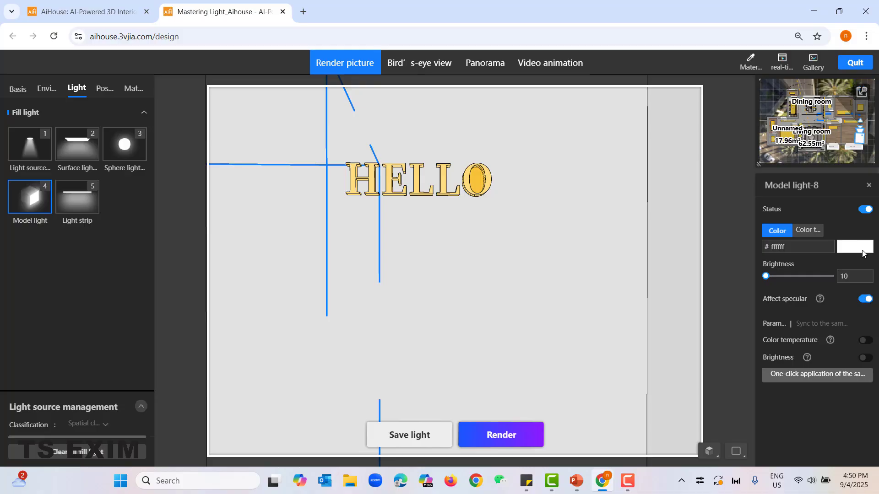
pyautogui.click(856, 248)
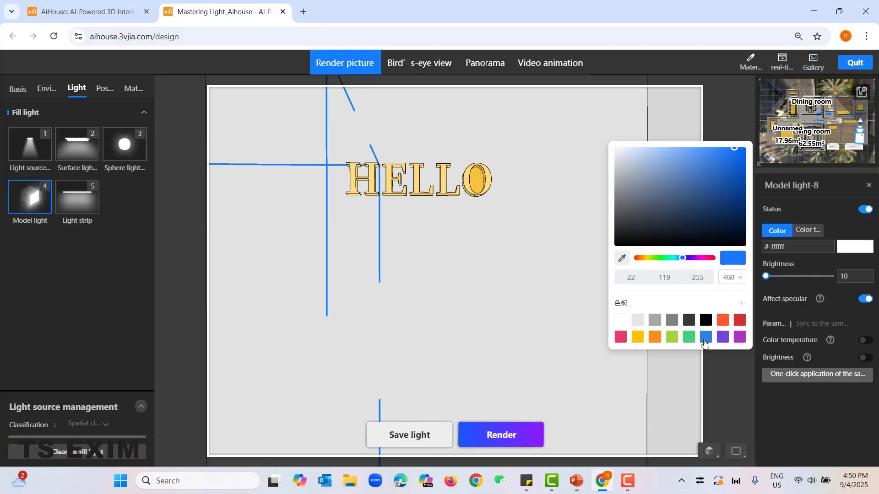
pyautogui.click(705, 338)
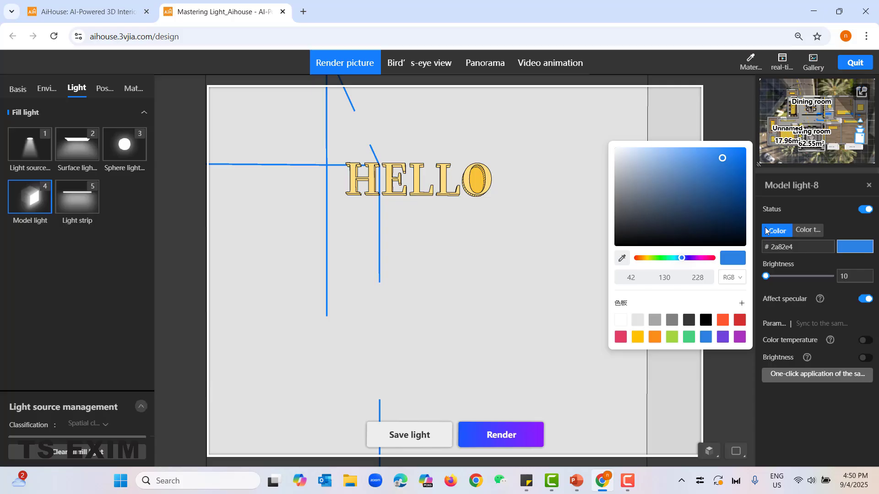
pyautogui.click(817, 262)
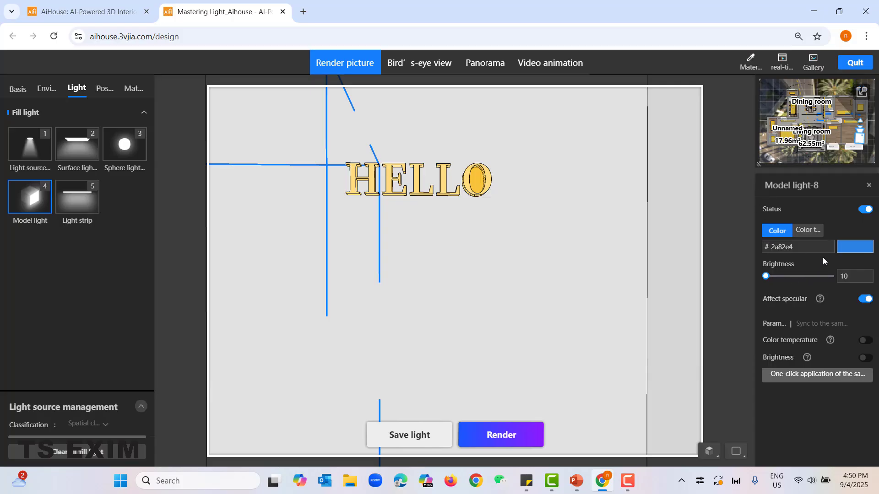
# Turn Affect specular off for the letter H's Model light, view its help preview, and turn it back on.
pyautogui.click(847, 276)
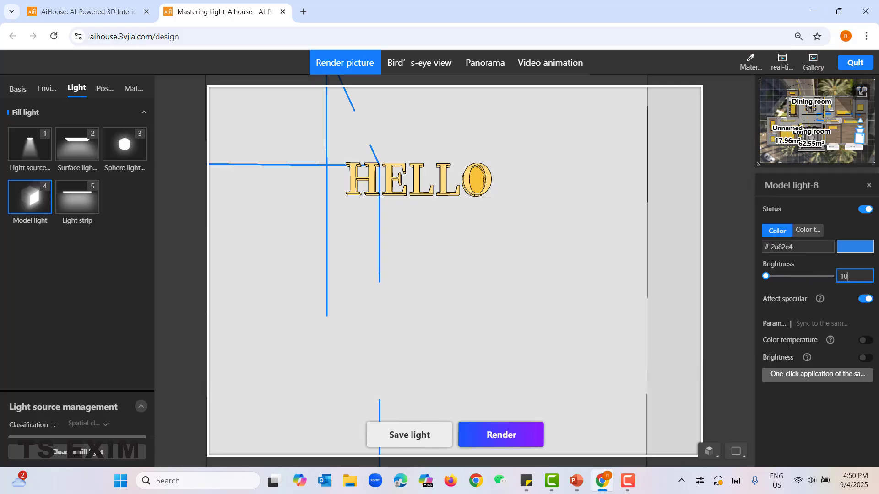
pyautogui.click(865, 300)
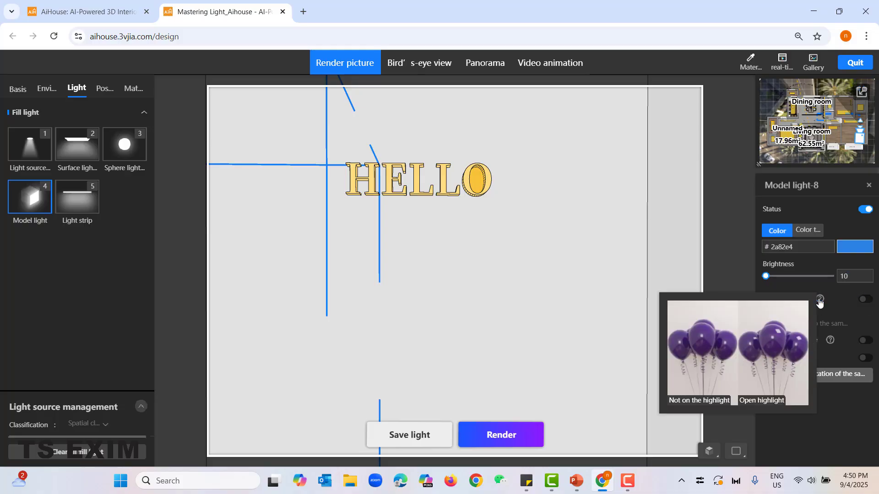
pyautogui.moveTo(820, 301)
pyautogui.click(865, 300)
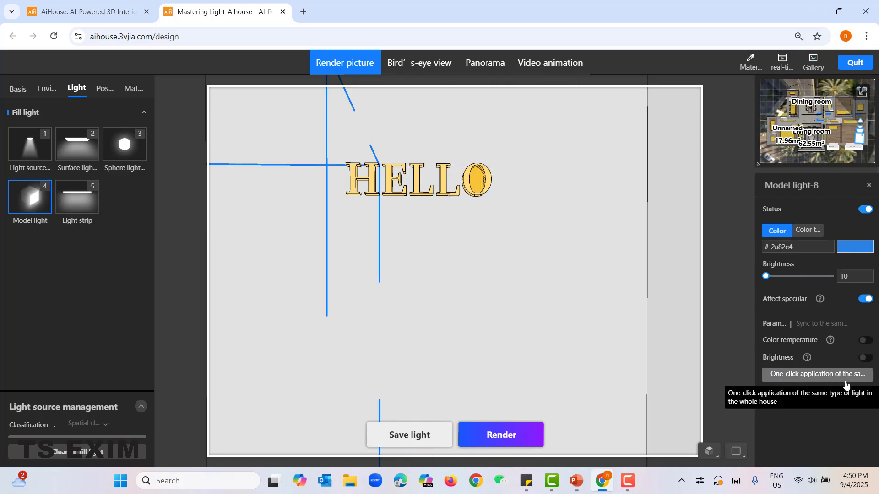
# Apply the letter H's light settings to all lights of the same type in the house and check the other letters' lights.
pyautogui.click(802, 378)
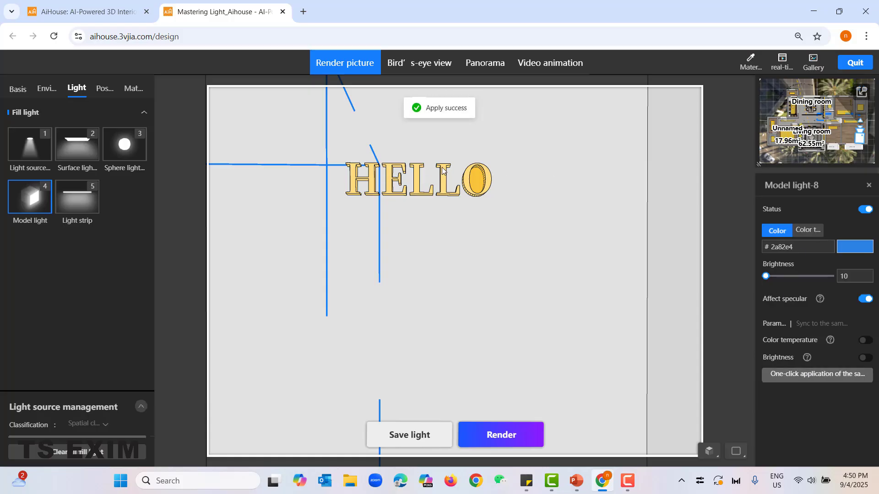
pyautogui.click(468, 180)
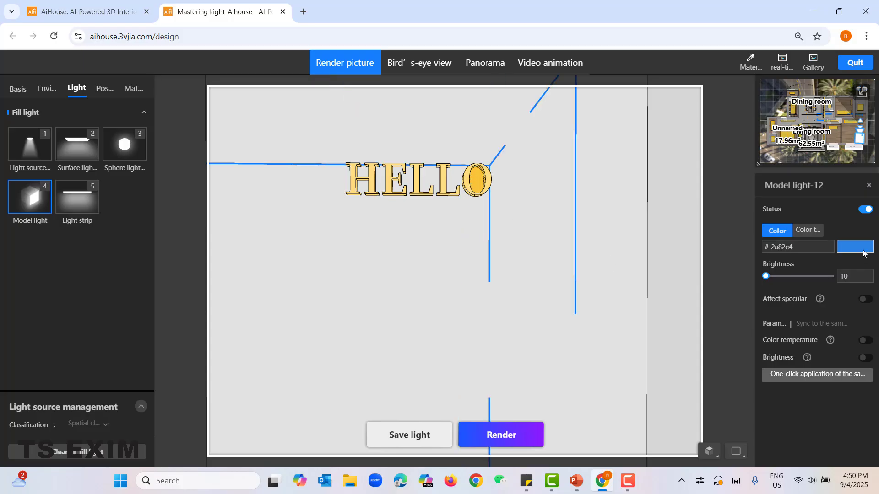
pyautogui.click(444, 175)
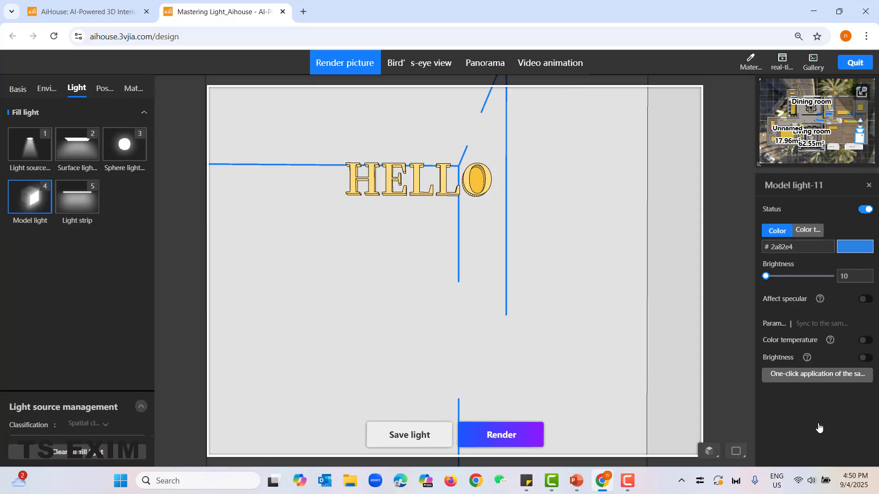
pyautogui.click(351, 179)
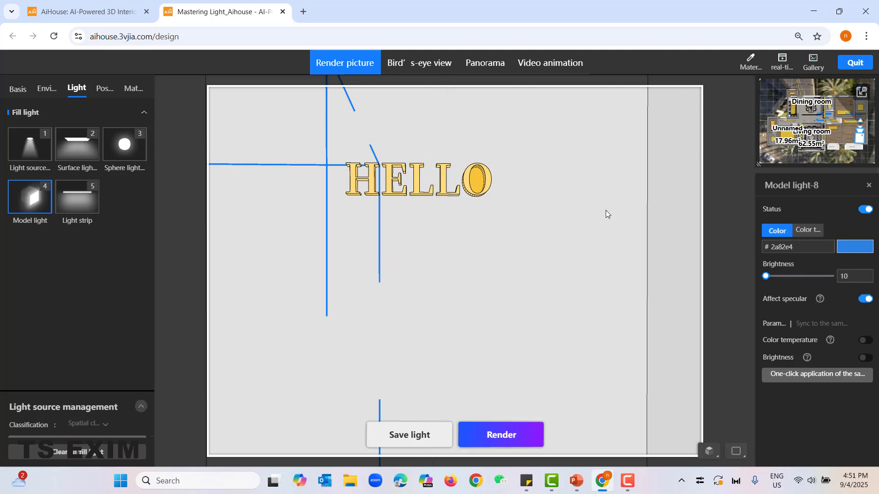
# Switch to PowerPoint and present slide 7, which compares ceiling light and model light on the COFFEE lettering.
pyautogui.click(604, 480)
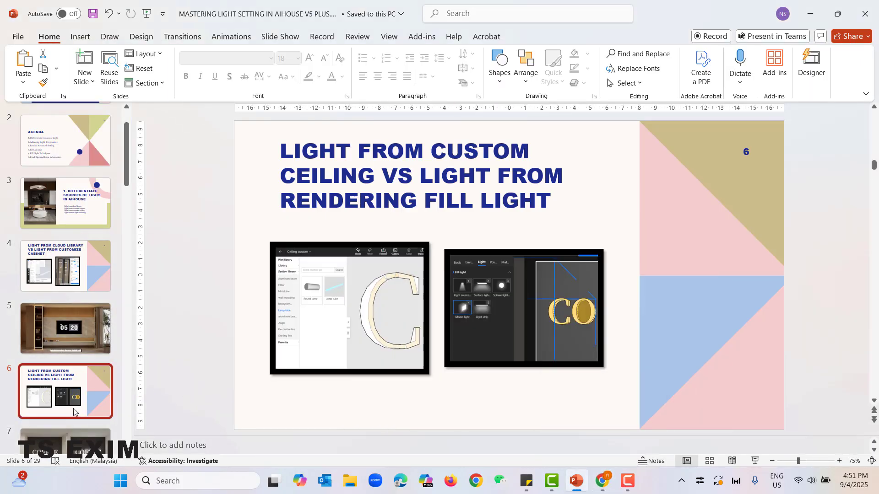
pyautogui.scroll(-2, 70, 398)
pyautogui.click(53, 356)
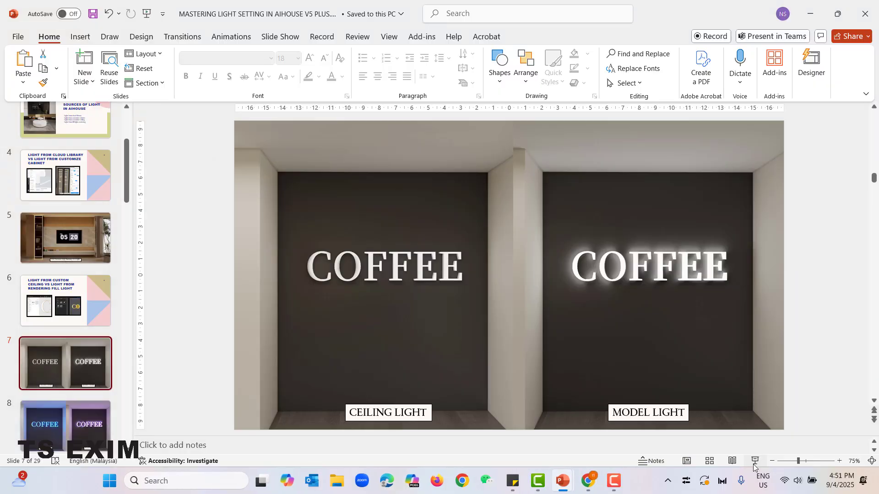
pyautogui.click(754, 464)
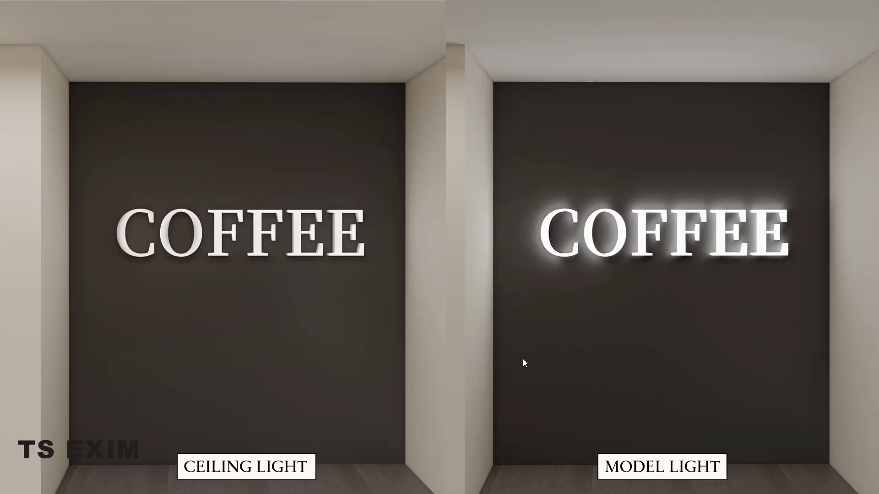
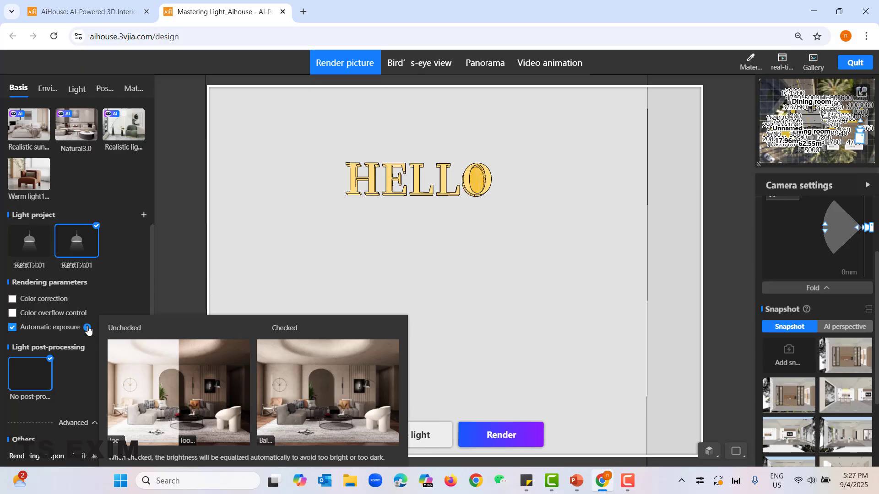
# Toggle the Color correction, Color overflow control and Automatic exposure rendering parameters and restore their original settings.
pyautogui.click(13, 299)
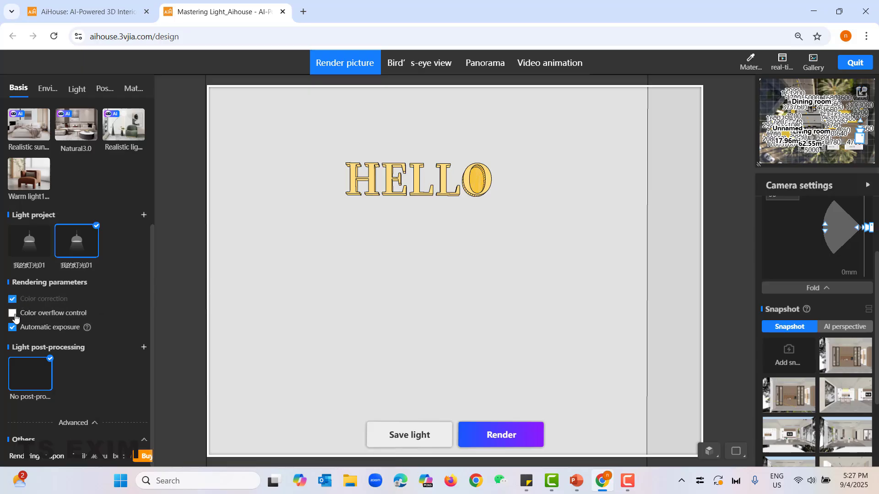
pyautogui.click(13, 314)
pyautogui.click(12, 329)
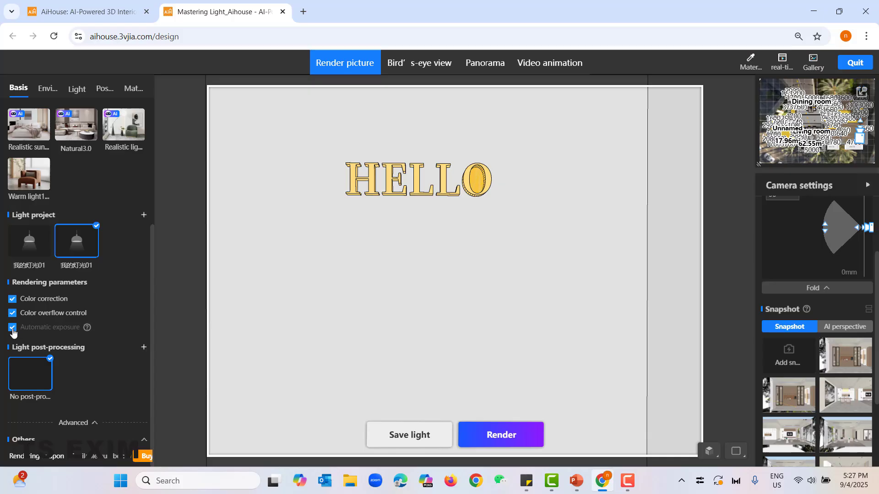
pyautogui.click(13, 327)
pyautogui.click(12, 299)
pyautogui.click(13, 328)
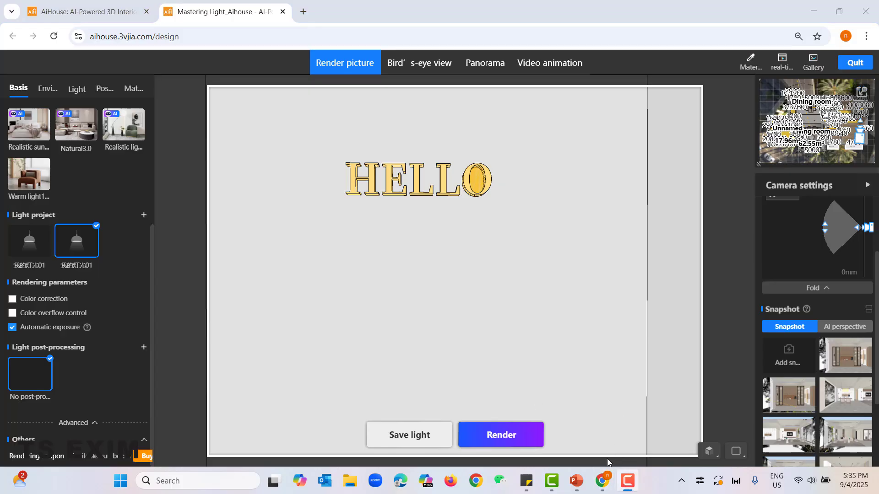
# Present the RT Lighting slide in PowerPoint, end the slide show and return to AiHouse.
pyautogui.click(603, 482)
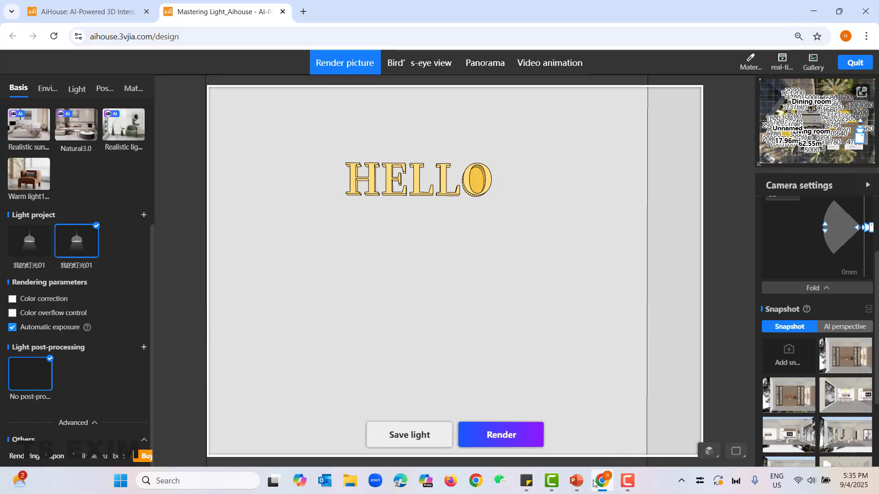
pyautogui.click(584, 487)
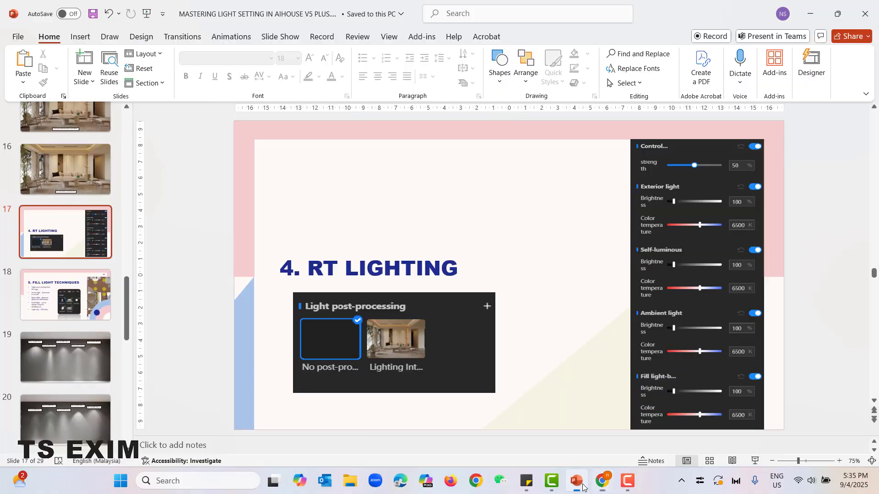
pyautogui.click(755, 461)
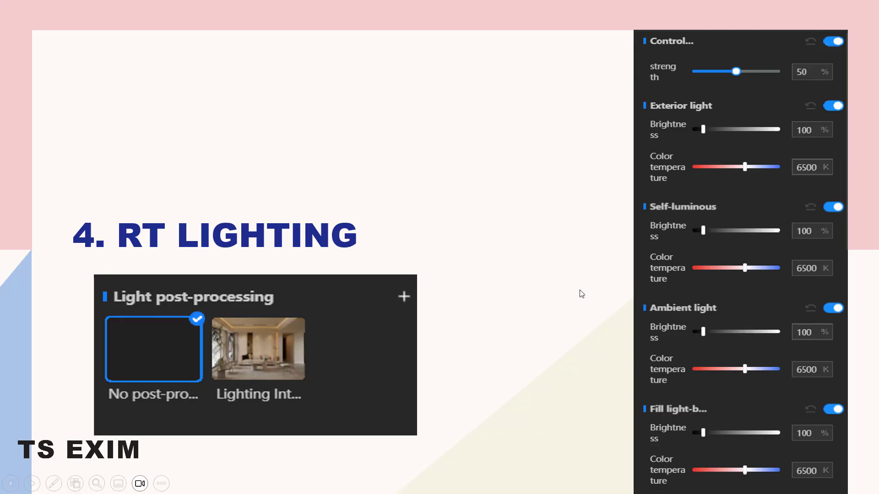
pyautogui.press('Escape')
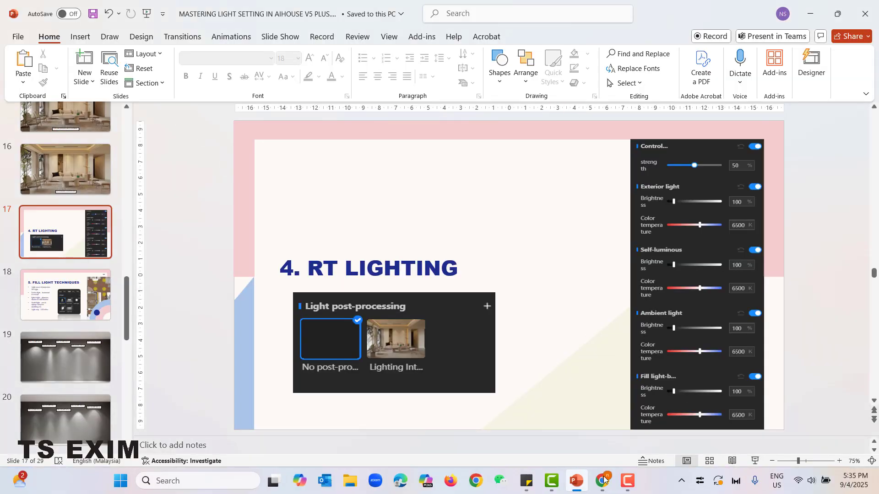
pyautogui.click(603, 480)
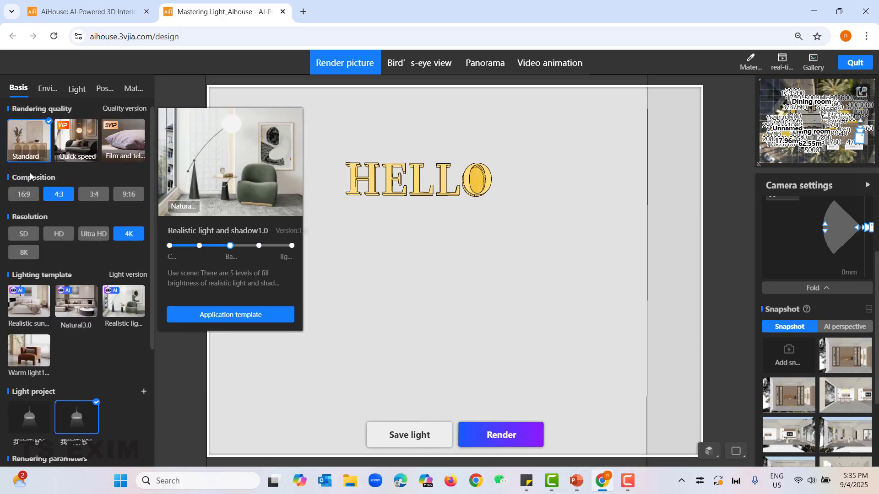
# Browse the saved camera snapshots and load the living room view facing the sofa wall.
pyautogui.scroll(1, 30, 173)
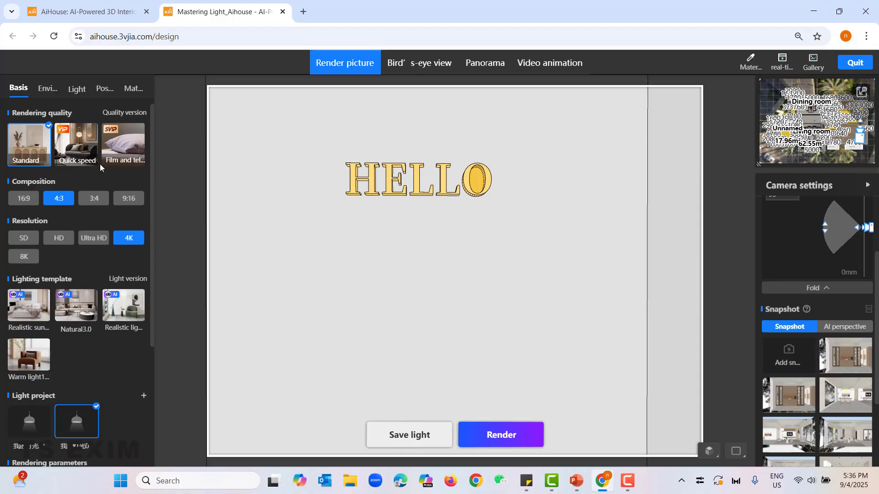
pyautogui.scroll(-2, 83, 258)
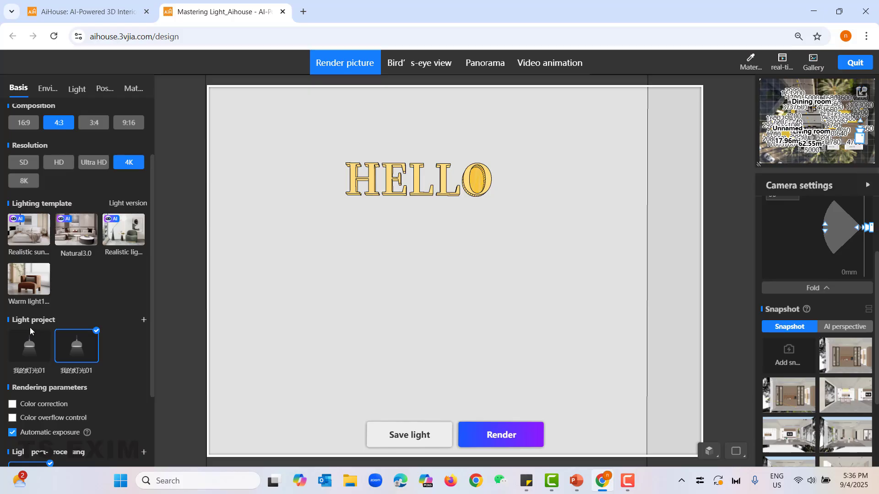
pyautogui.scroll(-2, 833, 299)
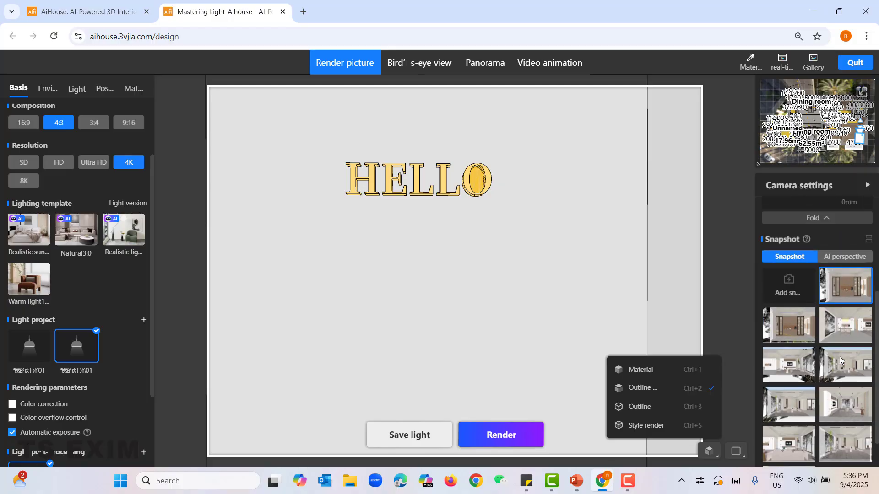
pyautogui.click(841, 273)
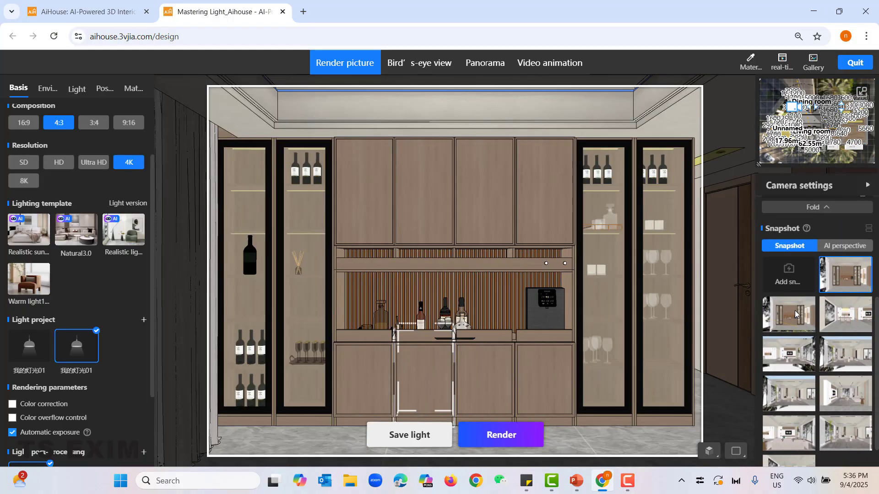
pyautogui.click(841, 315)
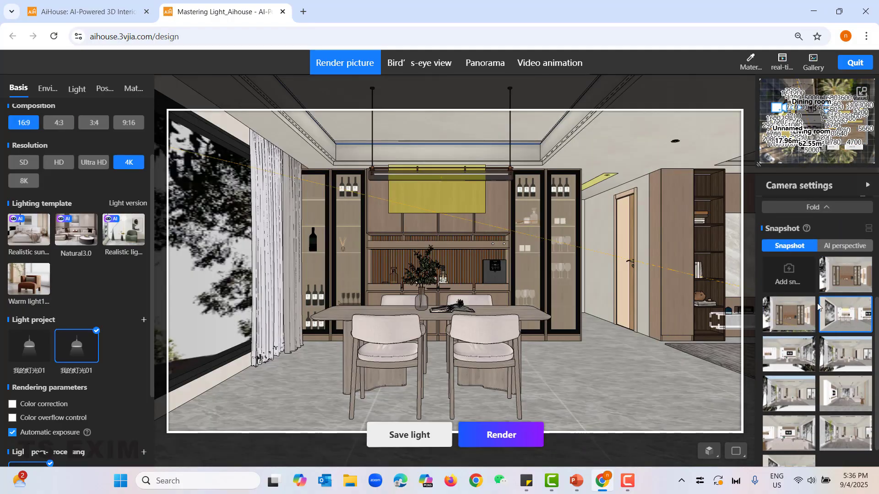
pyautogui.click(848, 393)
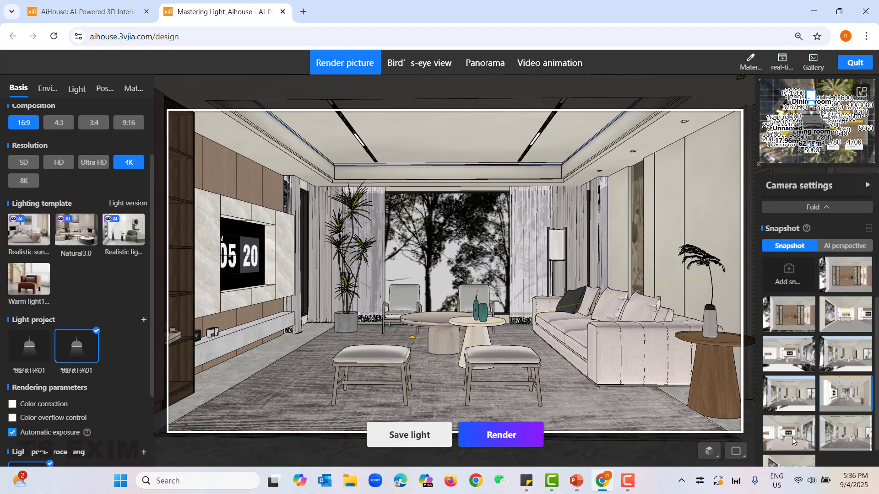
pyautogui.click(836, 437)
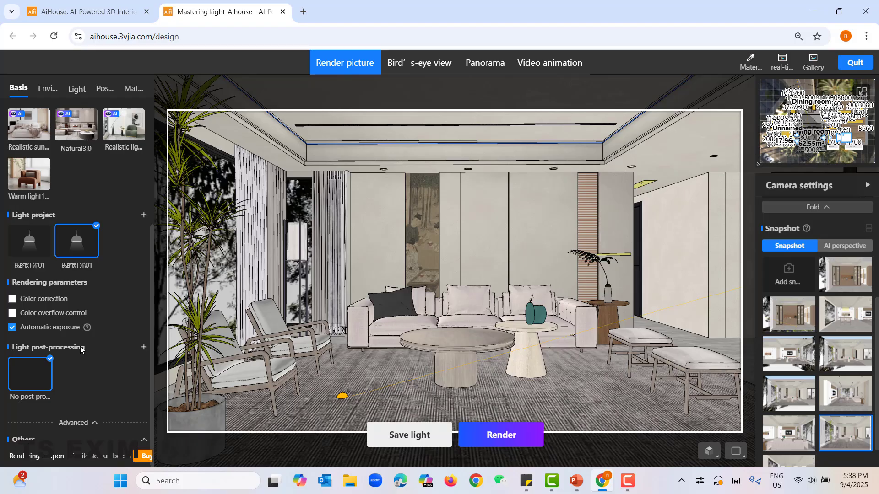
# Add a light post-processing entry for the sofa view and open it in RT light adjustment, dismissing the introduction.
pyautogui.click(143, 349)
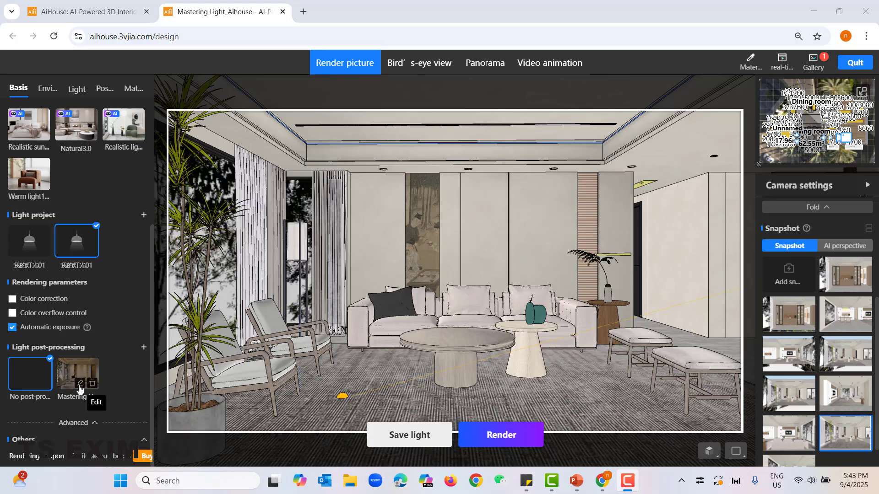
pyautogui.click(80, 385)
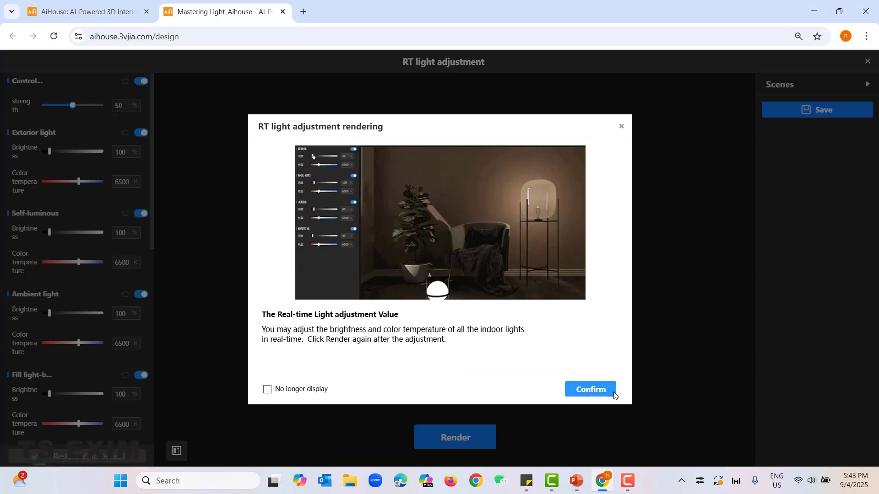
pyautogui.click(591, 390)
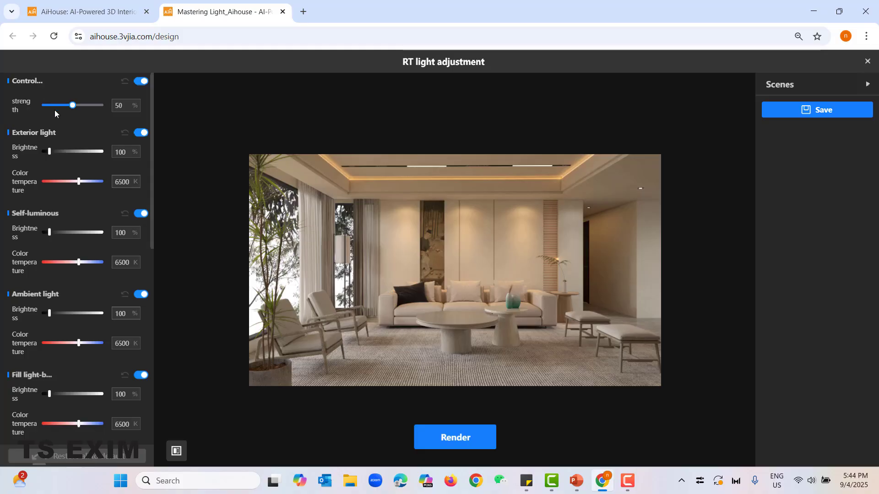
# Try the Control strength at 0% and 70%, and restore it to 50%.
pyautogui.scroll(-9, 62, 176)
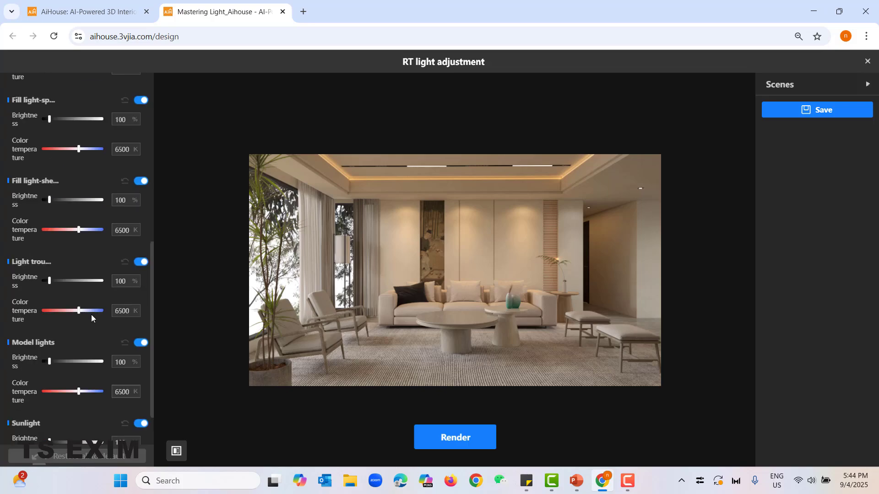
pyautogui.scroll(6, 92, 320)
pyautogui.scroll(3, 92, 324)
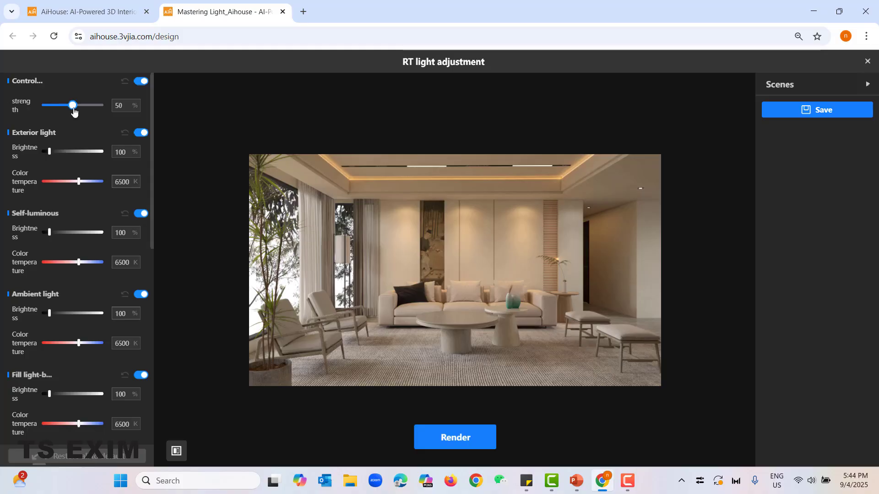
pyautogui.moveTo(73, 111); pyautogui.dragTo(1, 103)
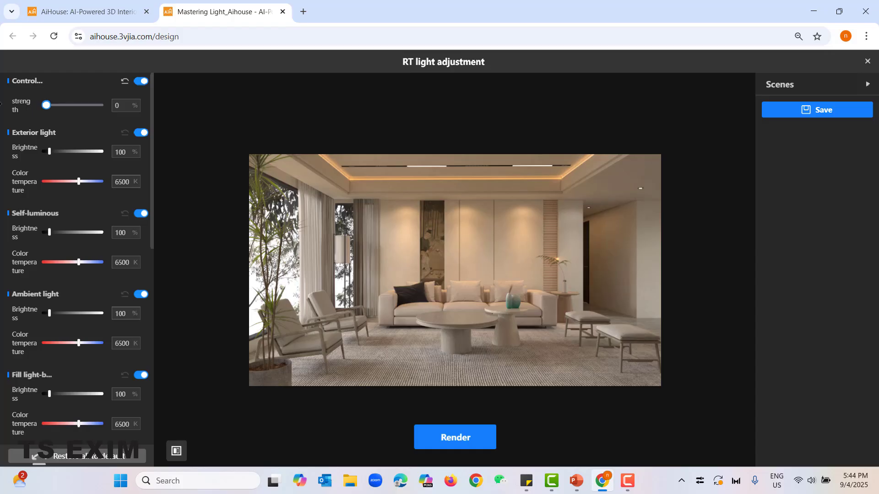
pyautogui.moveTo(60, 106); pyautogui.dragTo(85, 105)
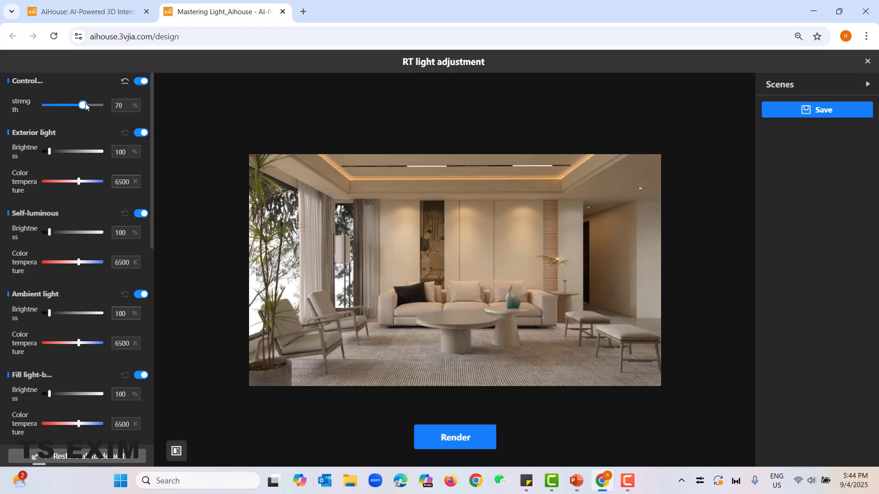
pyautogui.doubleClick(118, 106)
pyautogui.write('50')
pyautogui.press('Return')
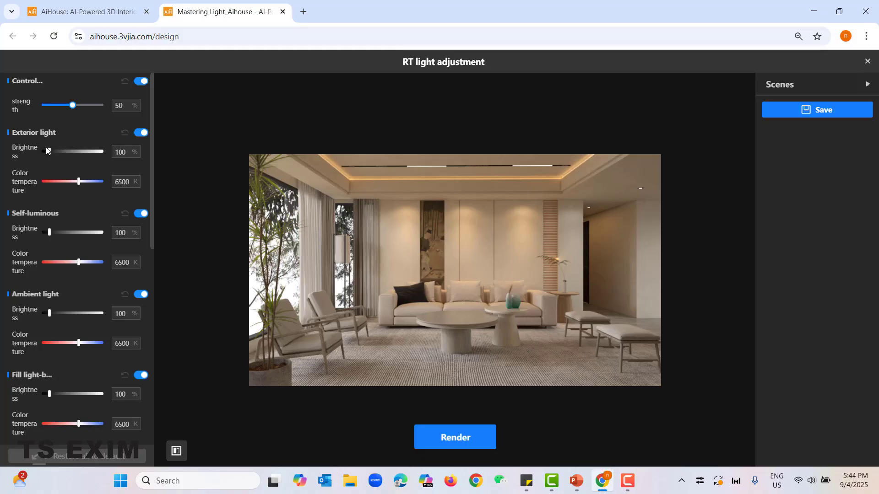
# Try several Exterior light brightness levels and settle on 550%.
pyautogui.moveTo(49, 152); pyautogui.dragTo(78, 156)
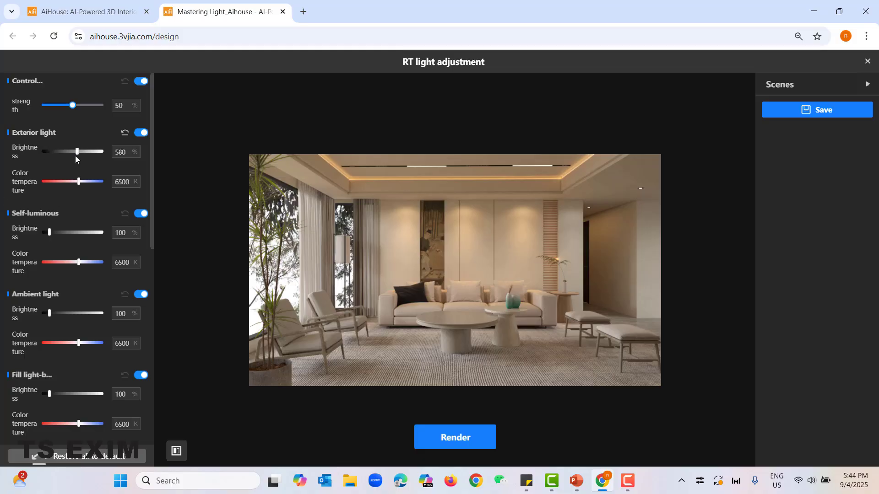
pyautogui.moveTo(80, 152); pyautogui.dragTo(59, 152)
pyautogui.moveTo(63, 159)
pyautogui.mouseDown()
pyautogui.moveTo(75, 170)
pyautogui.moveTo(77, 159)
pyautogui.mouseUp()
# Try the Self-luminous brightness at about 910% and return it to 100%.
pyautogui.scroll(-2, 96, 226)
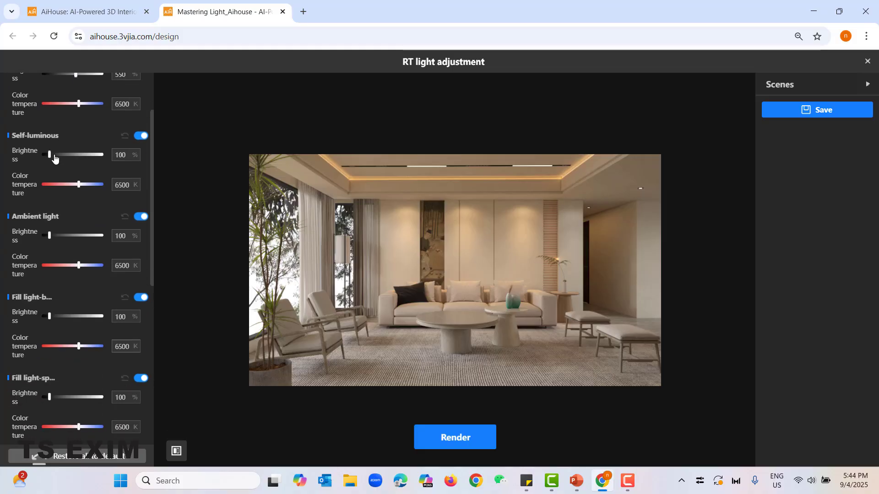
pyautogui.moveTo(50, 159); pyautogui.dragTo(98, 170)
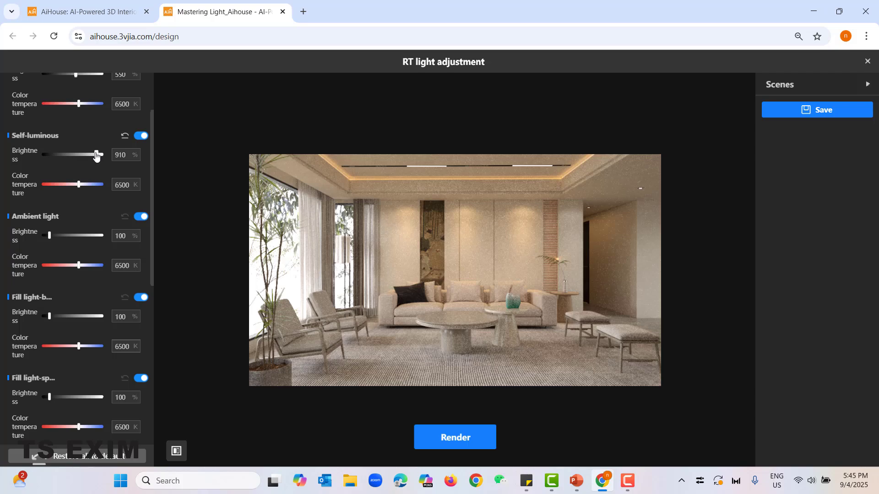
pyautogui.moveTo(97, 156); pyautogui.dragTo(49, 158)
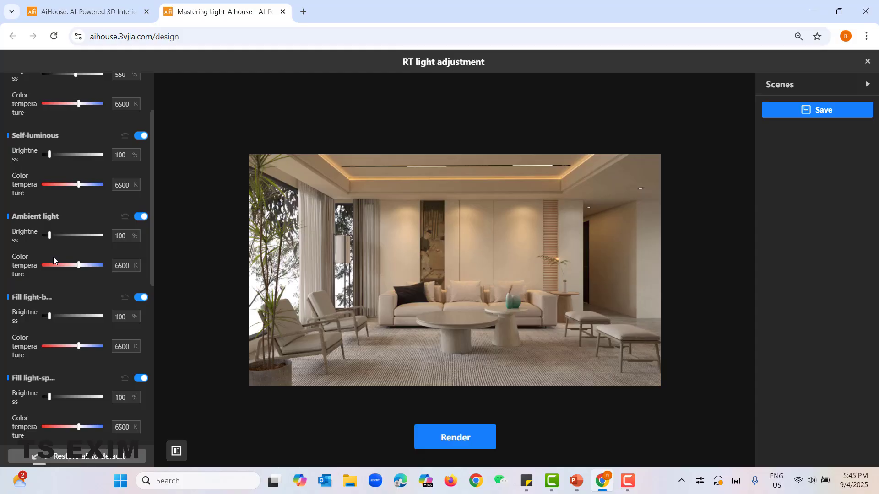
# Set the Ambient light brightness to 320% and its color temperature to 6380 K.
pyautogui.scroll(-2, 53, 249)
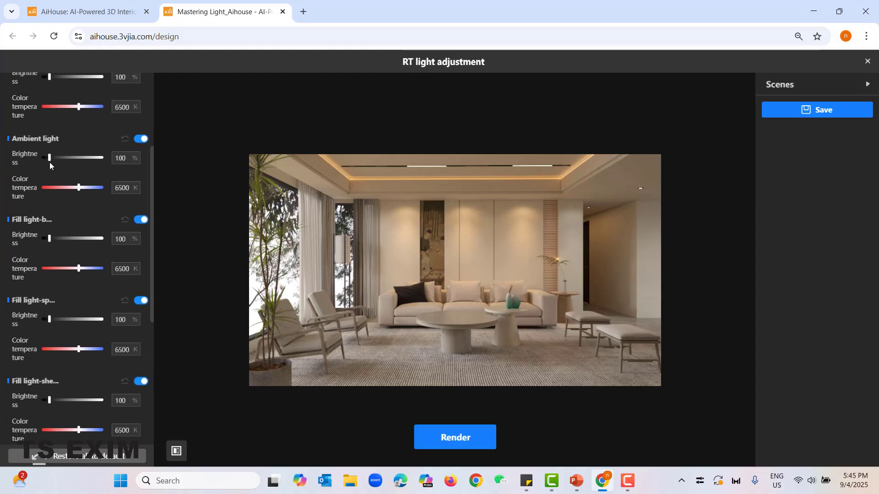
pyautogui.moveTo(49, 160); pyautogui.dragTo(69, 190)
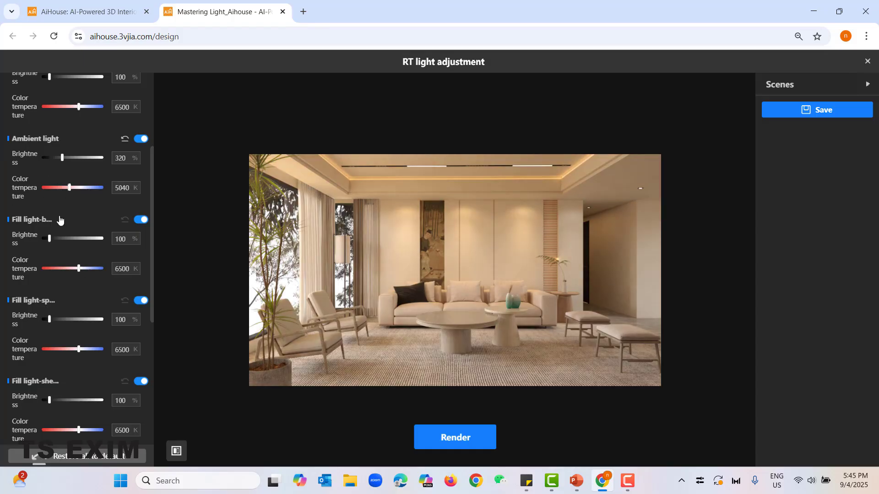
pyautogui.moveTo(131, 191); pyautogui.dragTo(112, 190)
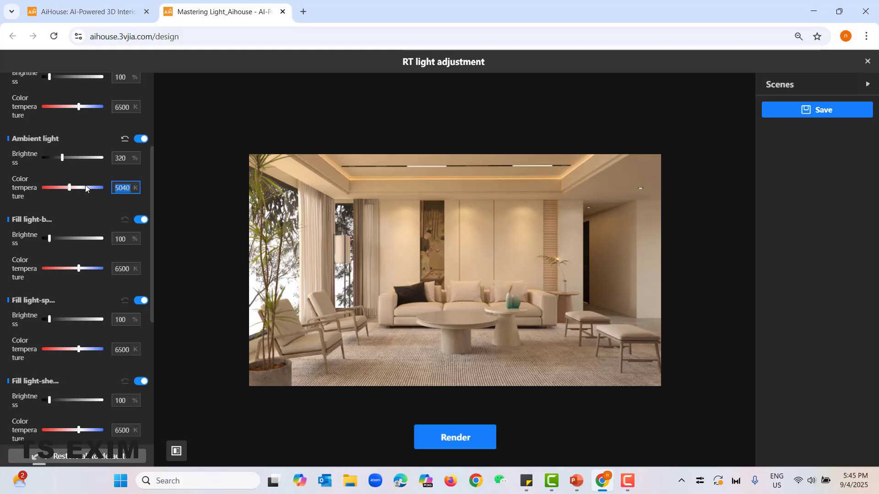
pyautogui.moveTo(70, 188); pyautogui.dragTo(79, 198)
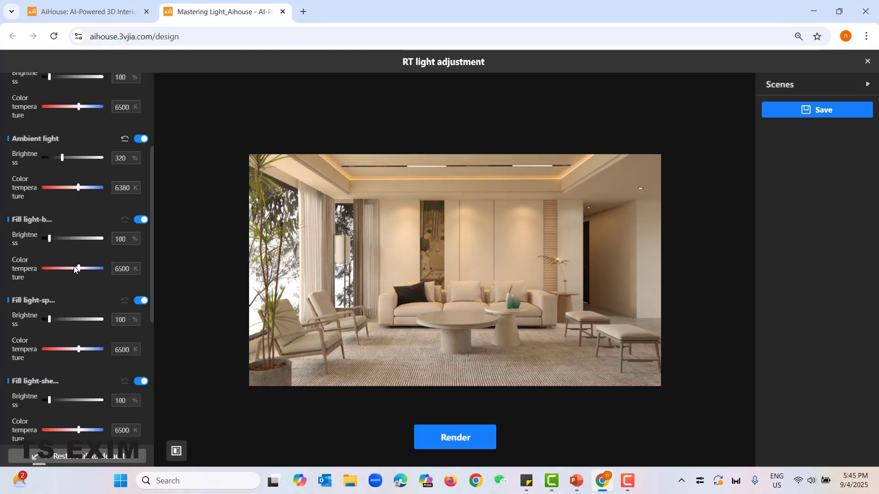
# Set the "Fill light-b..." brightness to 210%, and the "Fill light-sp..." brightness to 140% with a color temperature of 4010 K.
pyautogui.scroll(-2, 75, 269)
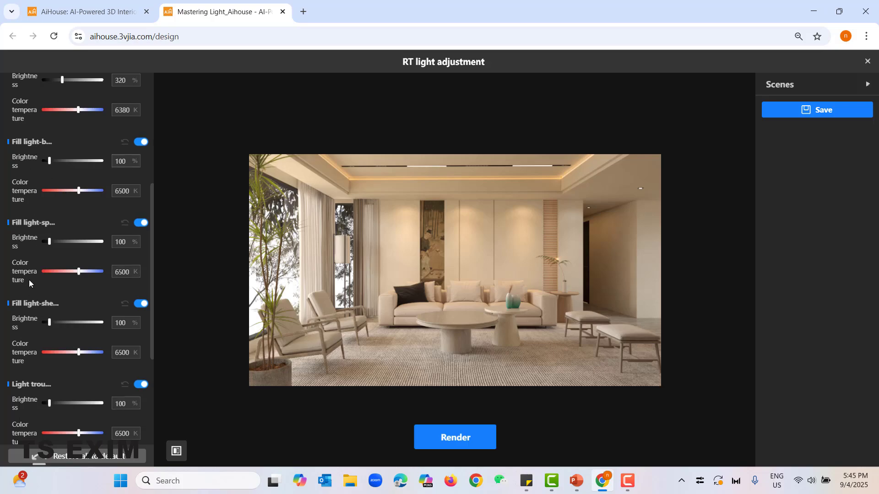
pyautogui.moveTo(51, 161)
pyautogui.mouseDown()
pyautogui.moveTo(70, 165)
pyautogui.moveTo(56, 165)
pyautogui.mouseUp()
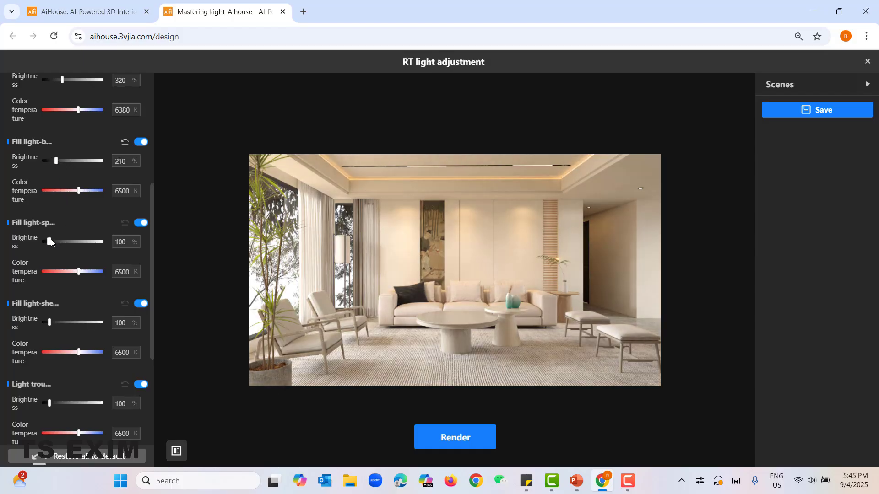
pyautogui.moveTo(50, 242)
pyautogui.mouseDown()
pyautogui.moveTo(63, 242)
pyautogui.moveTo(50, 243)
pyautogui.mouseUp()
pyautogui.moveTo(52, 246); pyautogui.dragTo(53, 248)
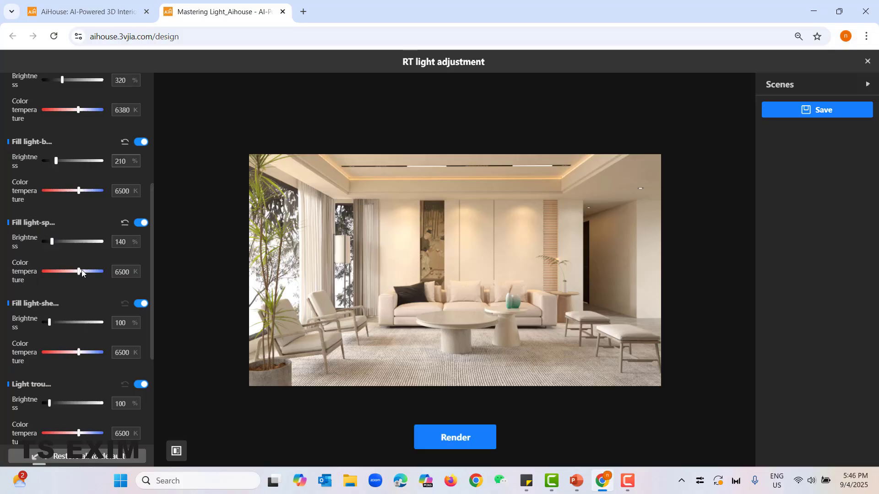
pyautogui.moveTo(79, 273); pyautogui.dragTo(61, 273)
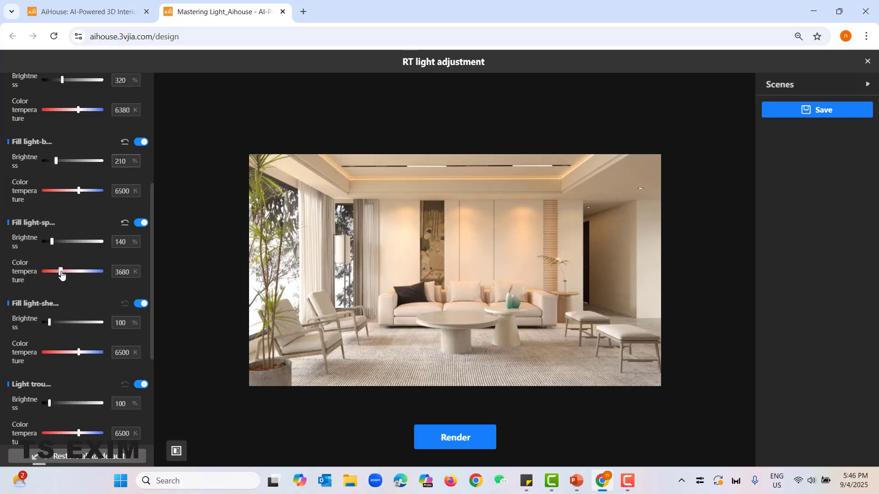
pyautogui.moveTo(62, 274); pyautogui.dragTo(63, 274)
# Raise the "Fill light-she..." brightness to 430%.
pyautogui.moveTo(50, 322)
pyautogui.mouseDown()
pyautogui.moveTo(73, 326)
pyautogui.moveTo(64, 328)
pyautogui.mouseUp()
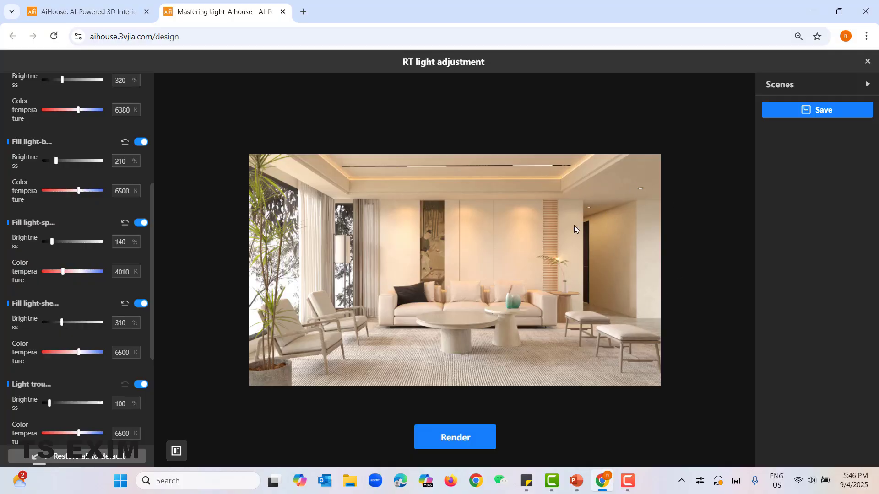
pyautogui.click(65, 323)
pyautogui.moveTo(65, 322)
pyautogui.mouseDown()
pyautogui.moveTo(76, 329)
pyautogui.moveTo(57, 329)
pyautogui.moveTo(81, 337)
pyautogui.moveTo(71, 339)
pyautogui.mouseUp()
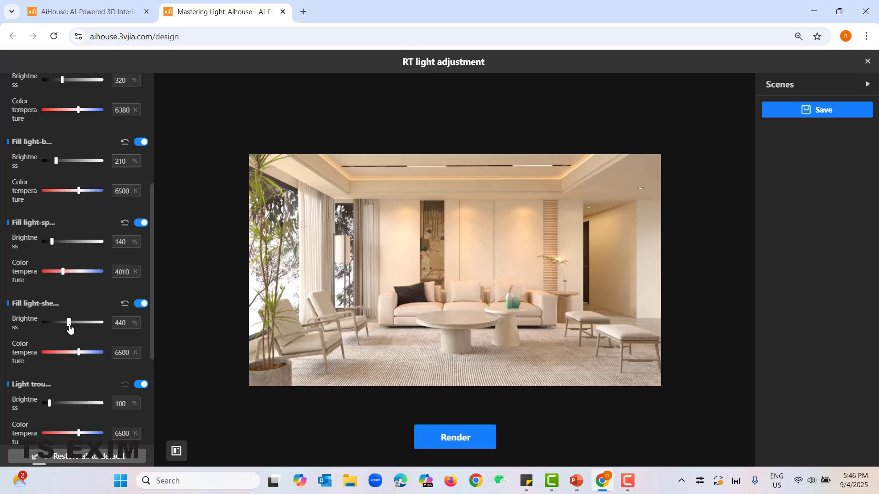
pyautogui.moveTo(69, 329); pyautogui.dragTo(71, 329)
# Set the Light trough-light strip brightness to 250%.
pyautogui.scroll(-4, 72, 383)
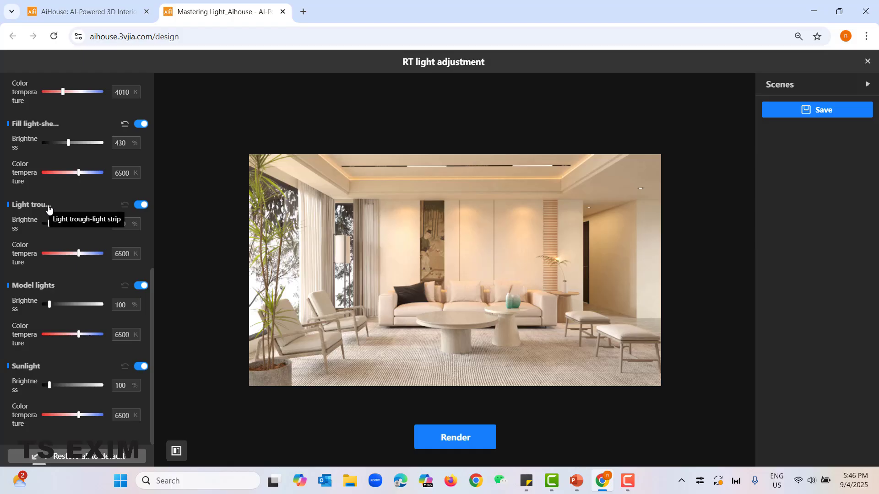
pyautogui.moveTo(49, 225)
pyautogui.mouseDown()
pyautogui.moveTo(61, 225)
pyautogui.moveTo(54, 235)
pyautogui.mouseUp()
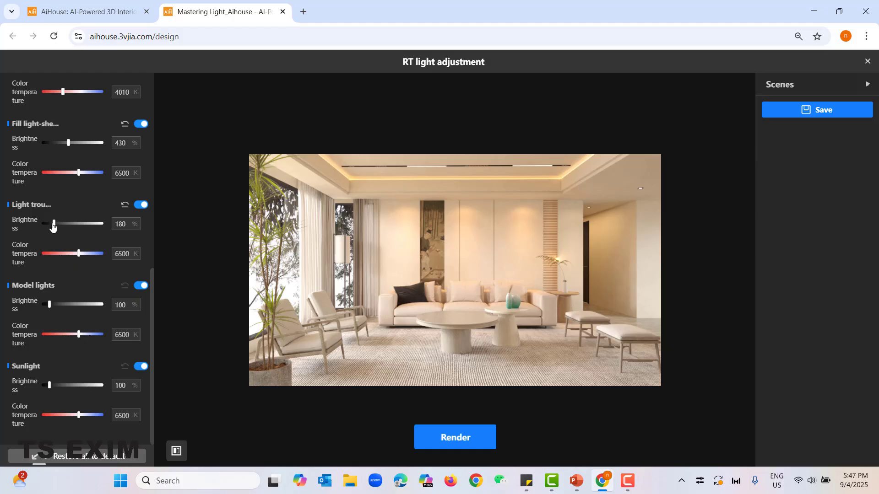
pyautogui.moveTo(53, 225); pyautogui.dragTo(60, 231)
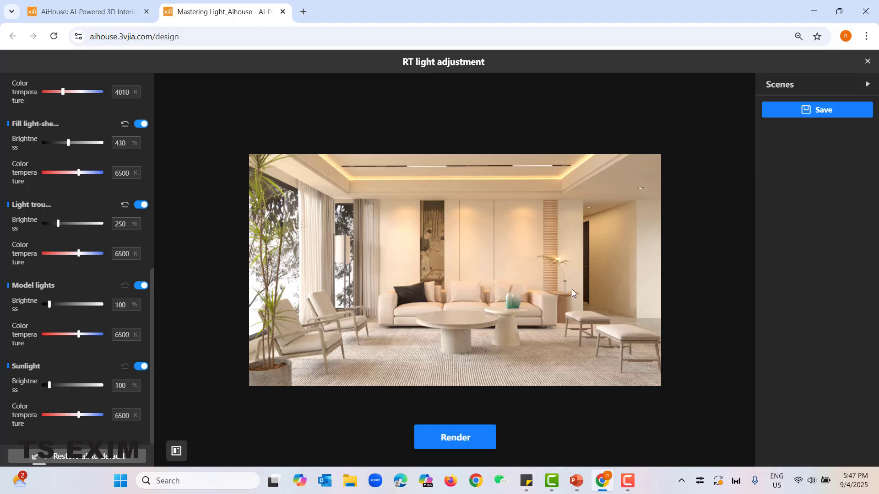
# Set Model lights brightness to 170% and Sunlight to 960% brightness with a 5250 K color temperature, and save the lighting scene.
pyautogui.moveTo(50, 305); pyautogui.dragTo(54, 323)
pyautogui.moveTo(49, 386); pyautogui.dragTo(112, 389)
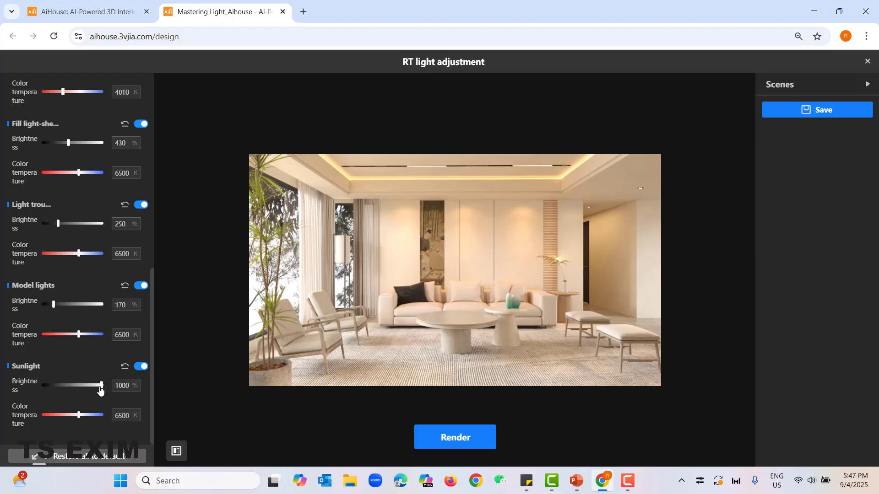
pyautogui.moveTo(102, 385); pyautogui.dragTo(99, 386)
pyautogui.moveTo(79, 416)
pyautogui.mouseDown()
pyautogui.moveTo(54, 428)
pyautogui.moveTo(71, 428)
pyautogui.mouseUp()
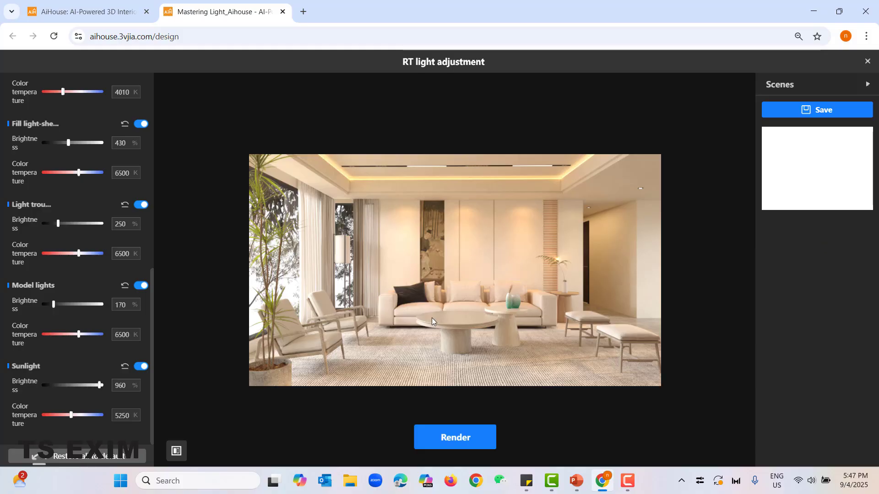
# Compare the adjusted lighting with the original image by switching between them twice.
pyautogui.click(178, 457)
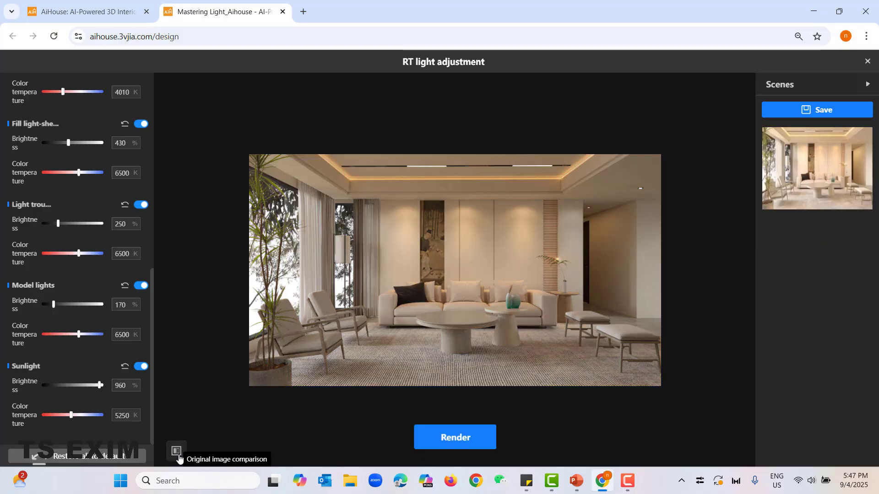
pyautogui.click(177, 458)
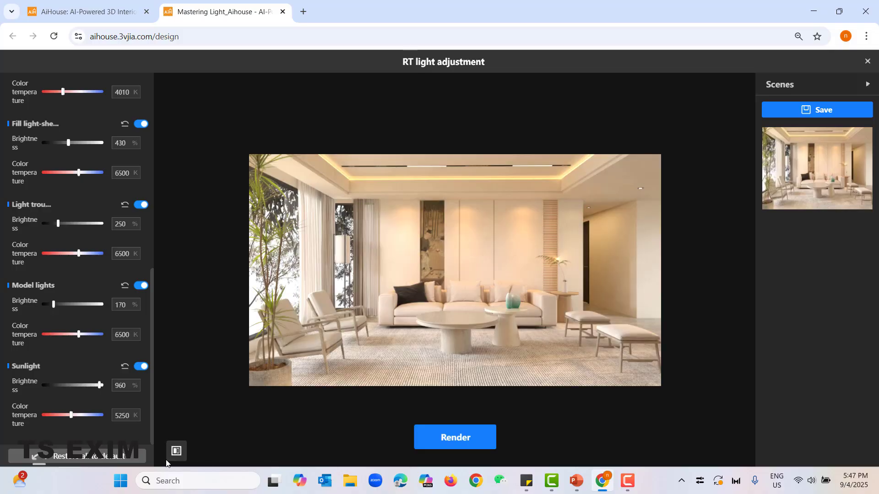
pyautogui.click(172, 456)
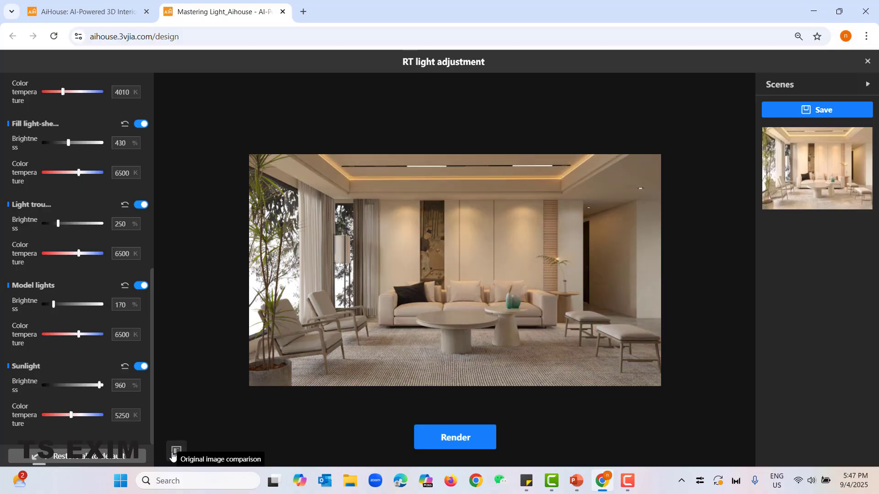
pyautogui.click(173, 455)
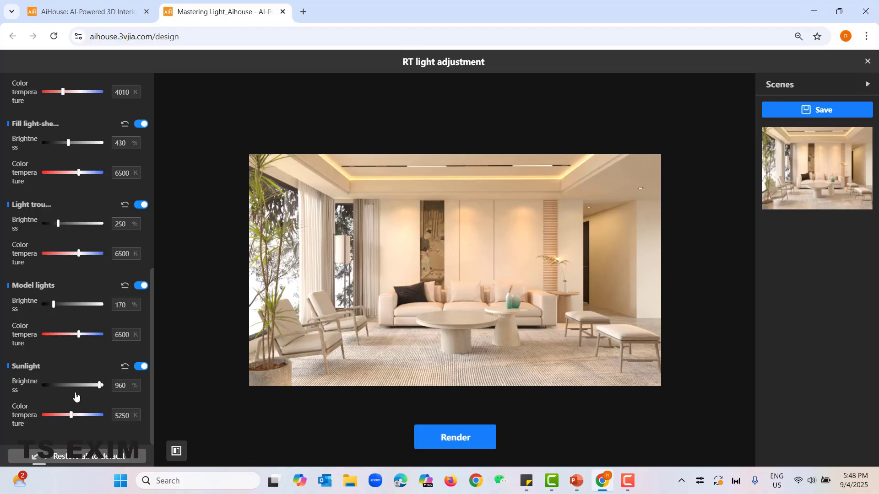
# Lower the Exterior light brightness and set the "Fill light-b..." brightness to 130%.
pyautogui.scroll(9, 53, 379)
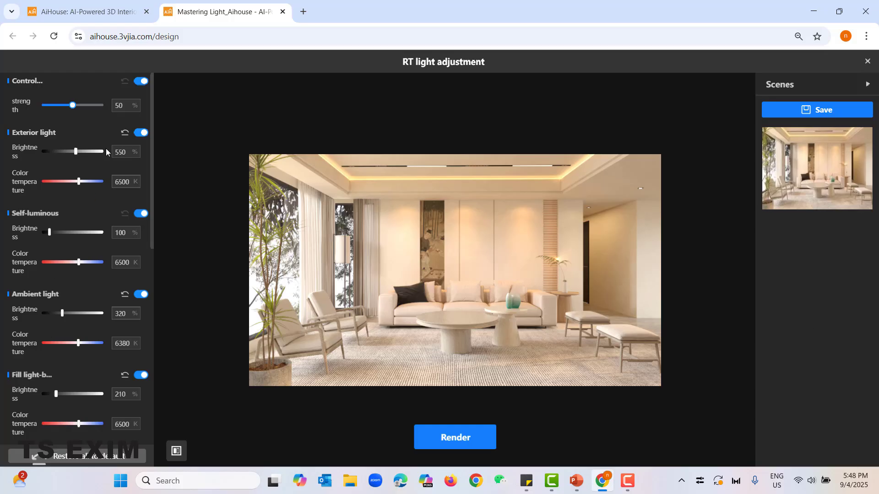
pyautogui.moveTo(77, 153); pyautogui.dragTo(61, 153)
pyautogui.scroll(-3, 60, 242)
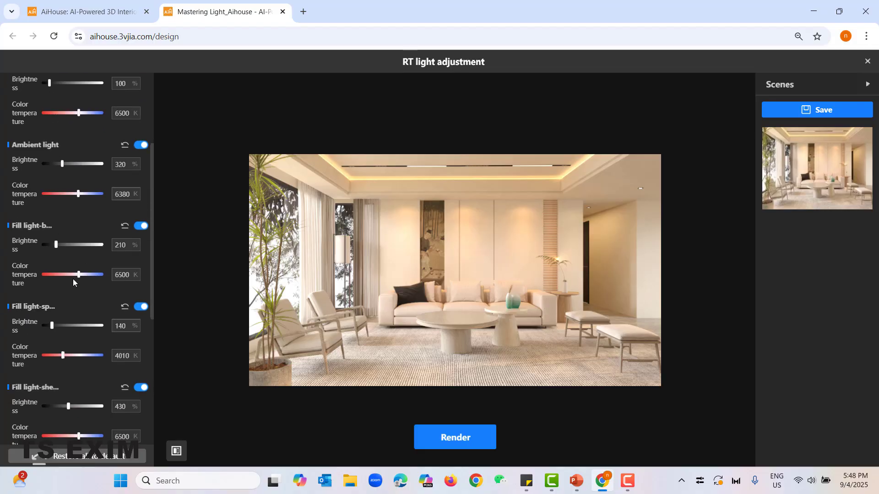
pyautogui.moveTo(54, 248)
pyautogui.mouseDown()
pyautogui.moveTo(69, 247)
pyautogui.moveTo(51, 248)
pyautogui.mouseUp()
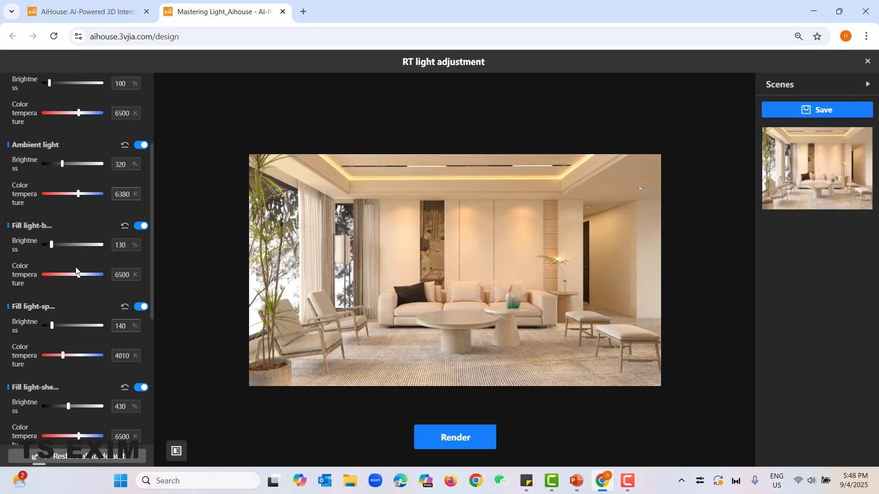
# Cool the fill and model lights, with color temperatures of 6760 K for "Fill light-sp...", 8820 K for "Fill light-she..." and 8250 K for Model lights.
pyautogui.moveTo(80, 277); pyautogui.dragTo(90, 276)
pyautogui.moveTo(63, 356); pyautogui.dragTo(90, 335)
pyautogui.scroll(-2, 76, 408)
pyautogui.scroll(-4, 91, 380)
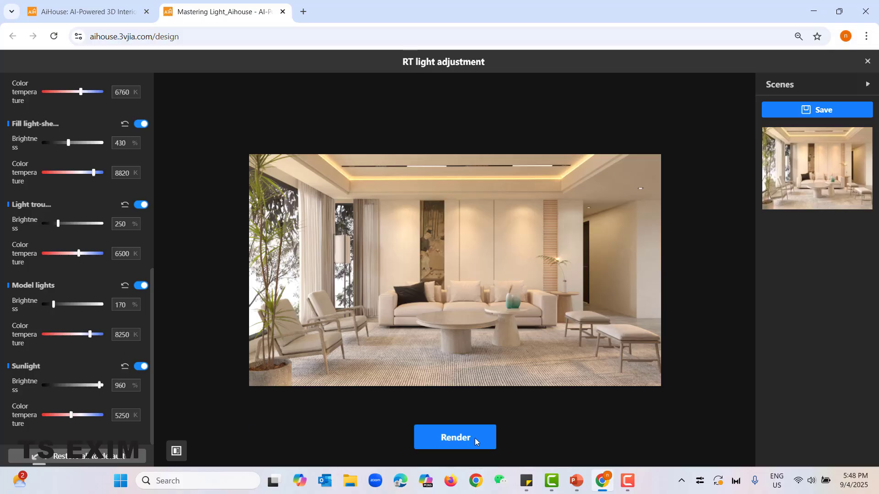
# Save the adjusted lighting as a second scene and switch between both saved scenes, ending on 灯光场景01.
pyautogui.click(838, 113)
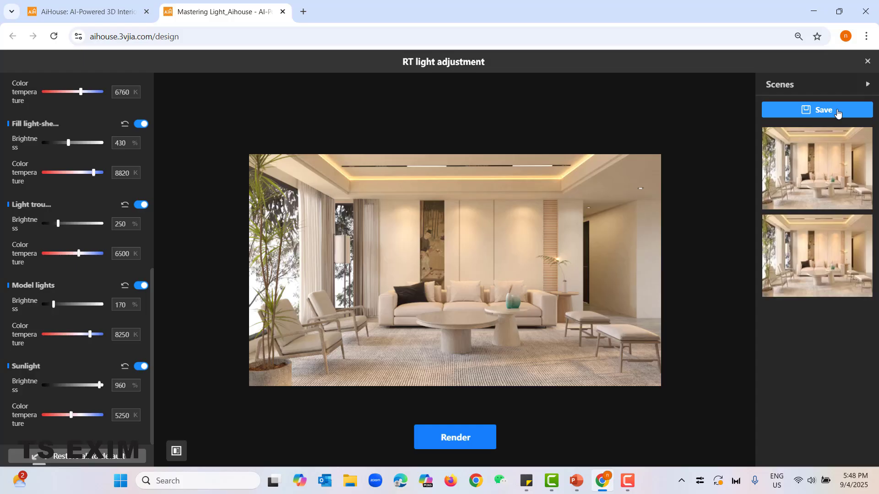
pyautogui.click(815, 254)
pyautogui.click(815, 178)
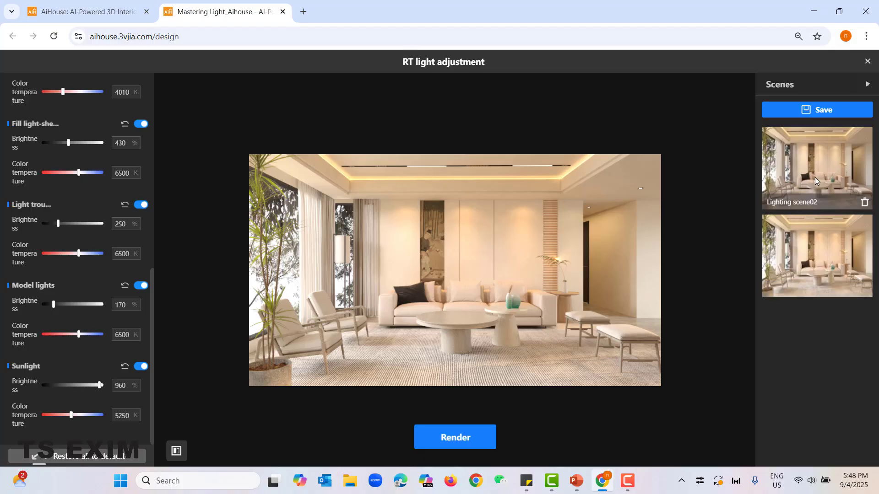
pyautogui.click(818, 266)
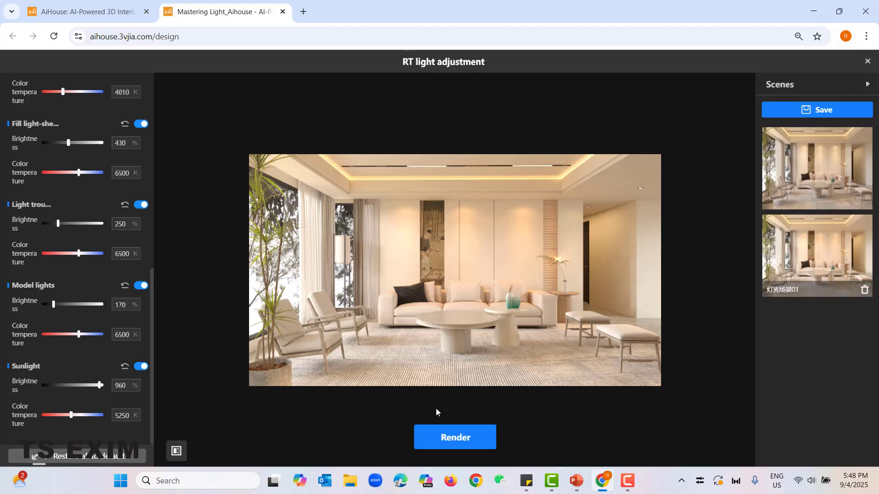
# Submit the adjusted lighting for rendering at 4k(4000*2250) with the "Rendering ..." payment model.
pyautogui.click(479, 446)
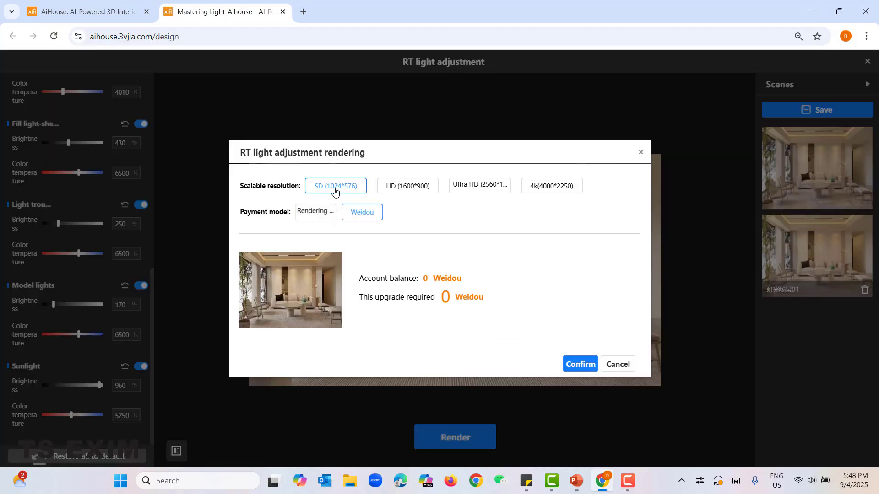
pyautogui.click(540, 189)
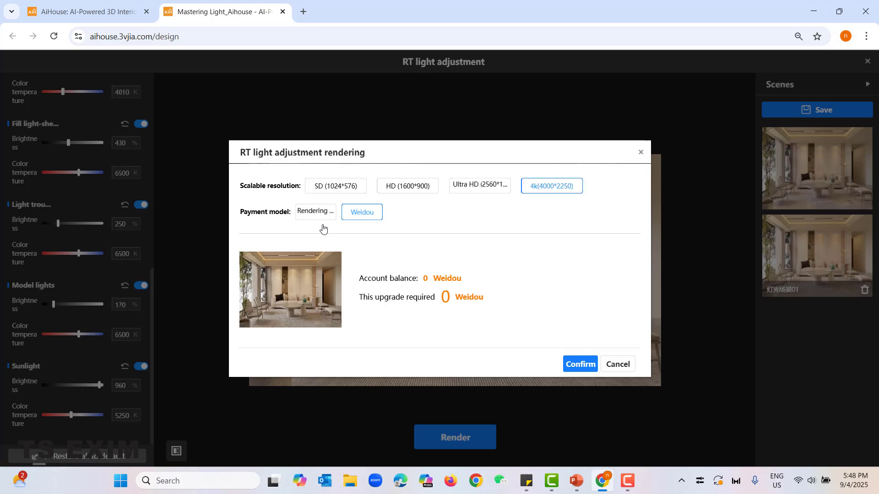
pyautogui.click(320, 220)
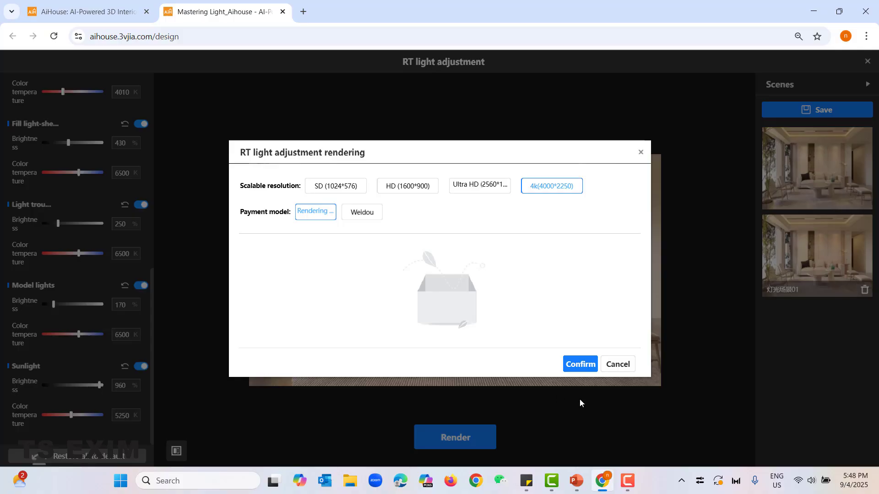
pyautogui.click(580, 364)
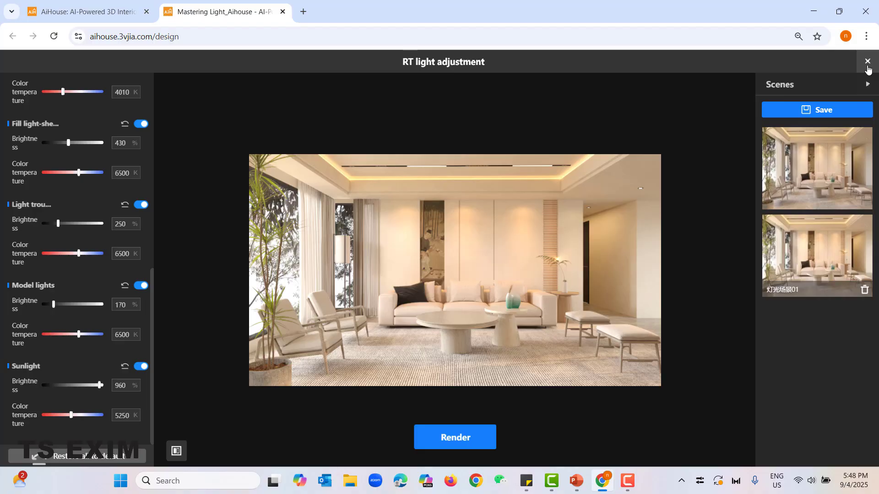
# Close RT light adjustment and set the light post-processing to "No post-pro...".
pyautogui.click(868, 61)
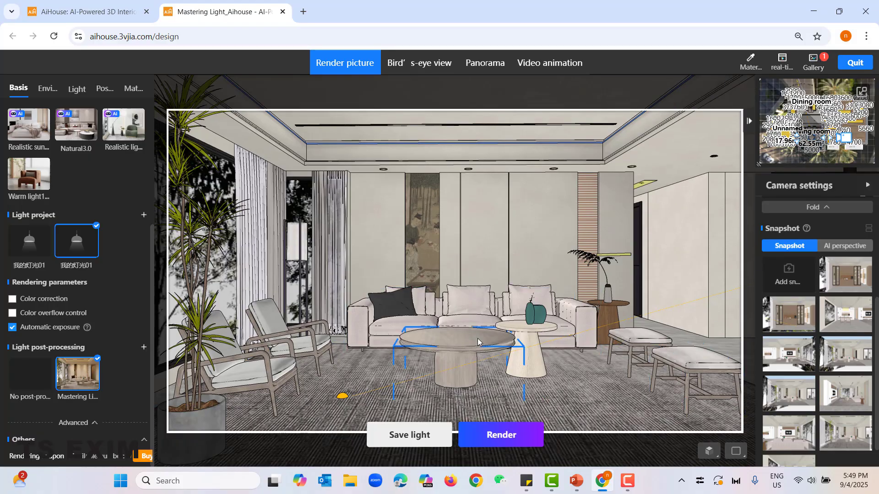
pyautogui.click(29, 373)
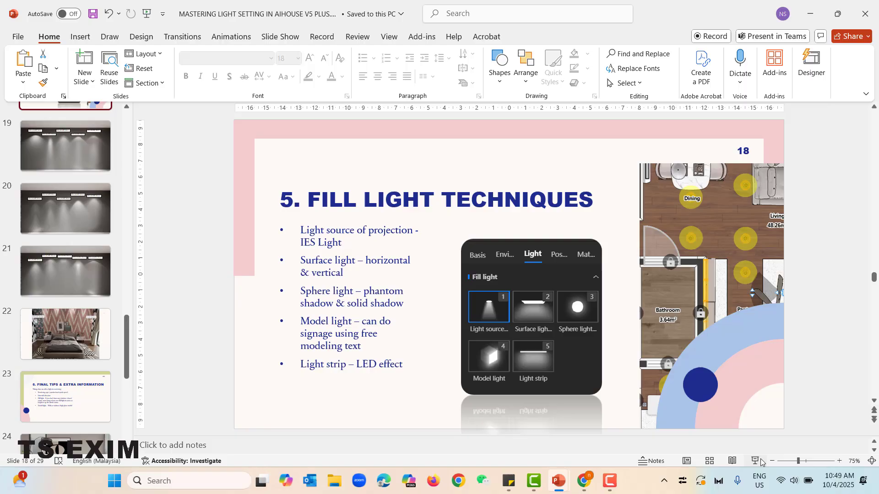
# Present the Fill Light Techniques slide full screen in PowerPoint, exit the slide show and switch back to AiHouse in Chrome.
pyautogui.hotkey('shift', 'F5')
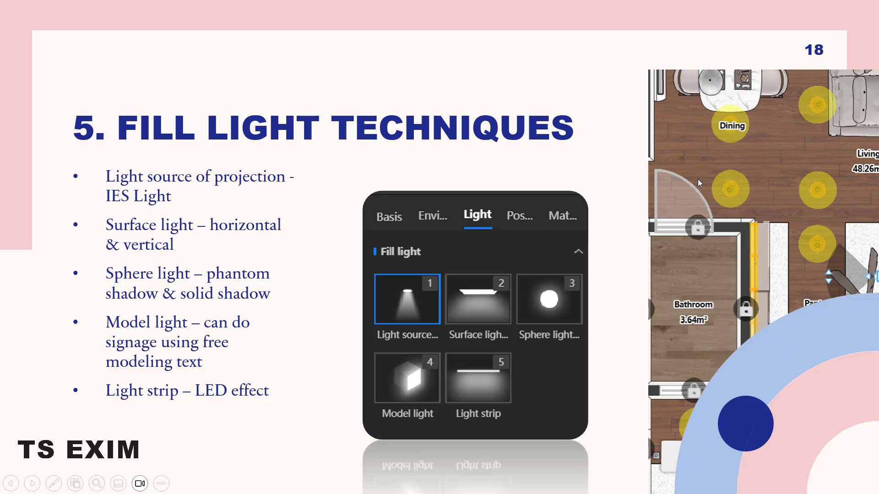
pyautogui.press('Escape')
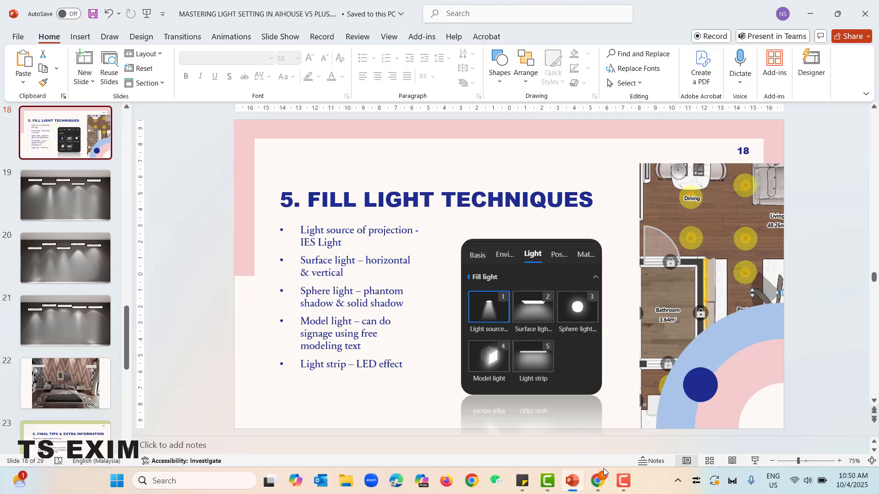
pyautogui.click(597, 481)
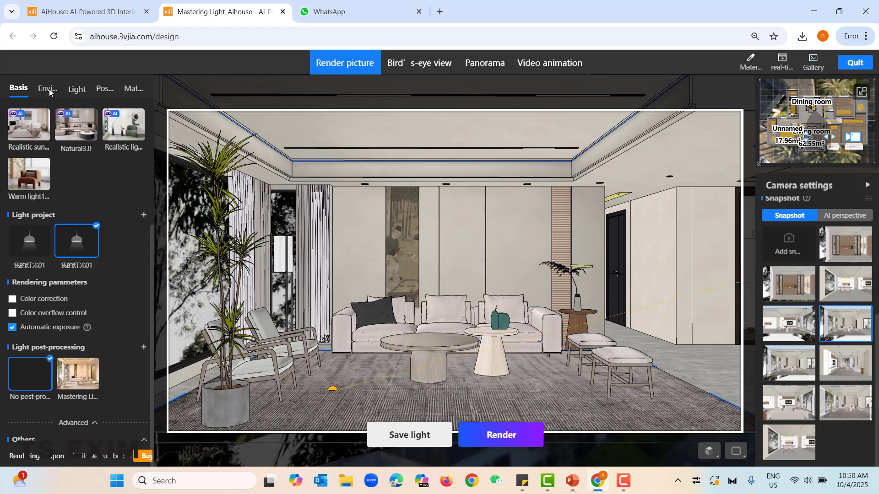
# In the enlarged floor plan, place a projection light source with Fill light 01 on the downlight between dining and living room.
pyautogui.click(82, 90)
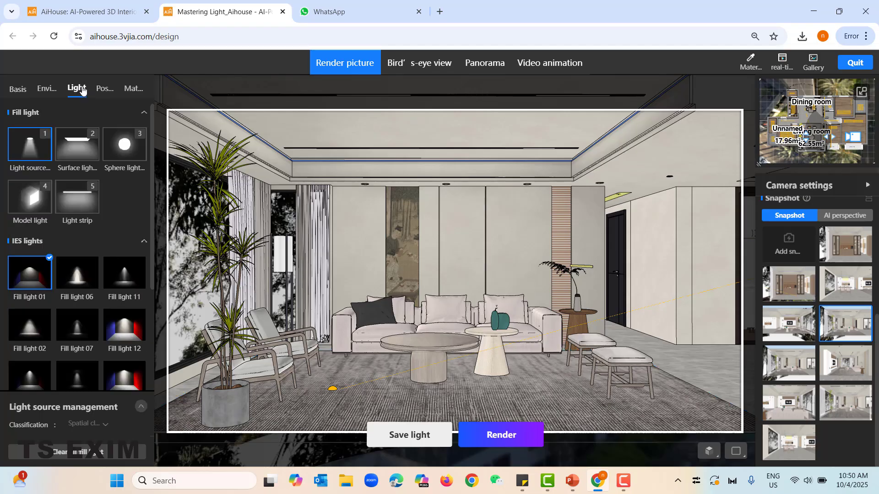
pyautogui.click(861, 92)
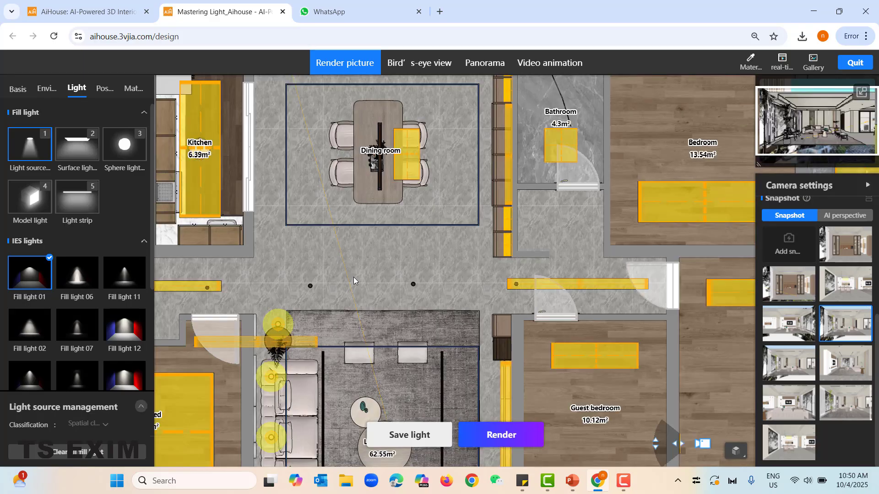
pyautogui.moveTo(360, 272); pyautogui.dragTo(422, 244)
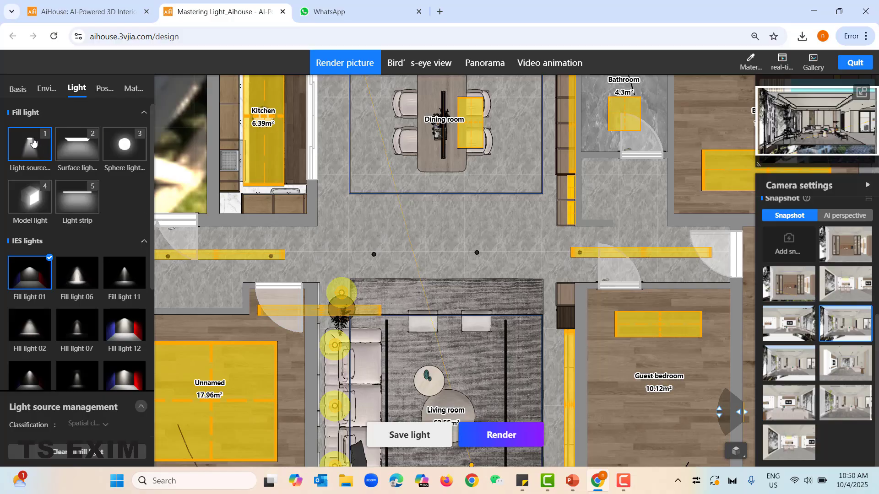
pyautogui.moveTo(32, 143); pyautogui.dragTo(310, 227)
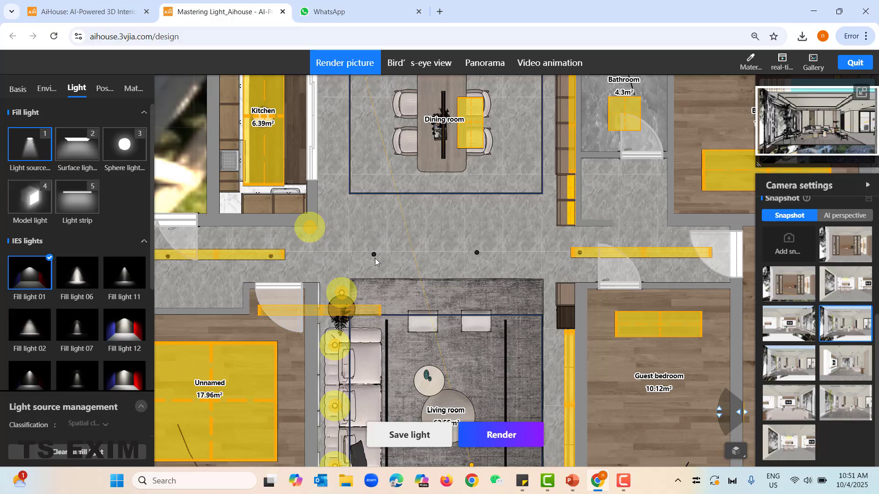
pyautogui.moveTo(375, 258); pyautogui.dragTo(374, 255)
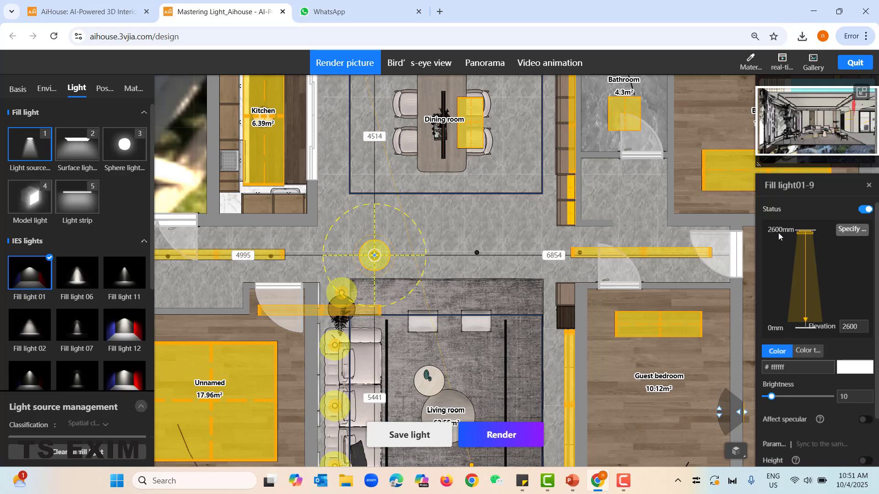
# Set the elevation of the new projection light to 2400 mm.
pyautogui.click(850, 326)
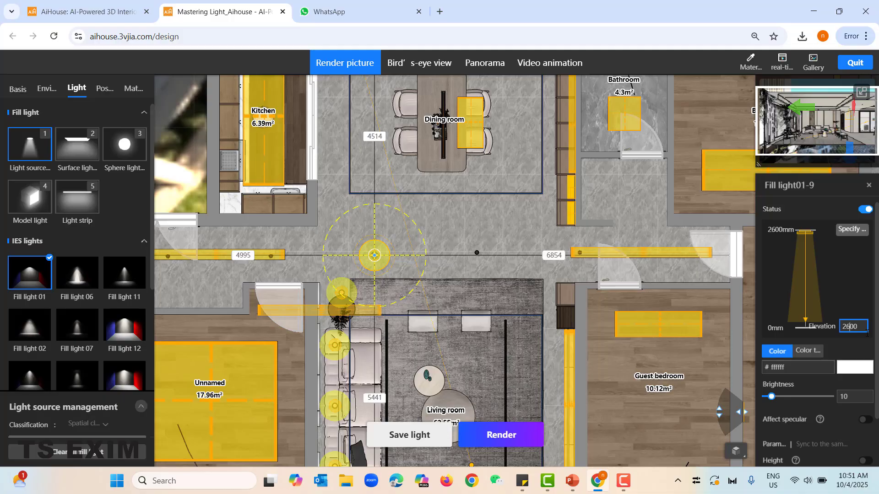
pyautogui.press('BackSpace')
pyautogui.write('4')
pyautogui.press('Return')
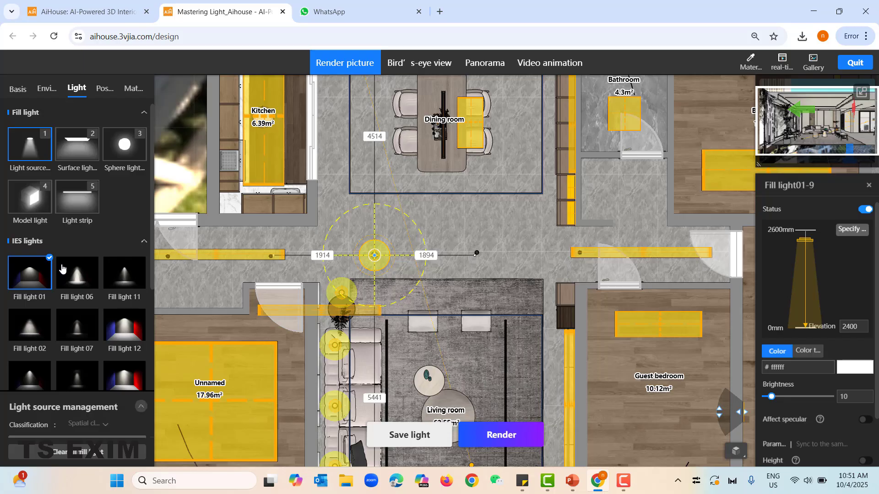
# Browse the IES light profiles and change the selected projection light to Fill light 06.
pyautogui.scroll(-1, 62, 268)
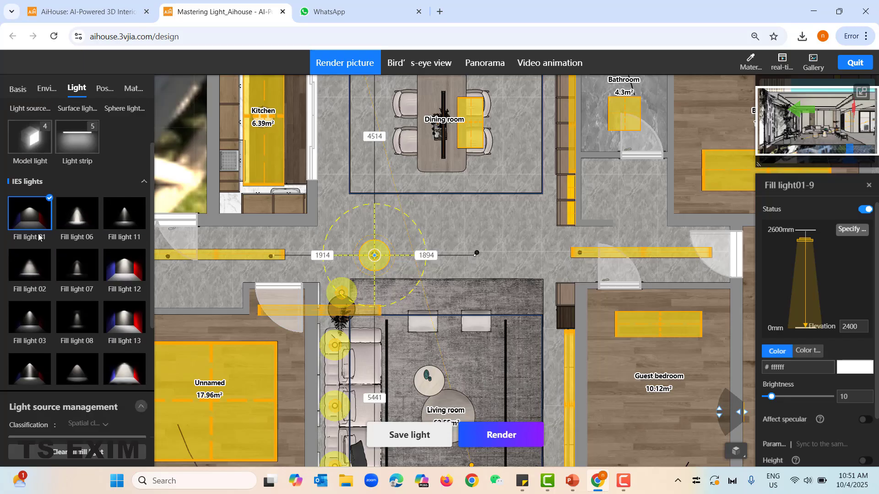
pyautogui.scroll(-2, 49, 252)
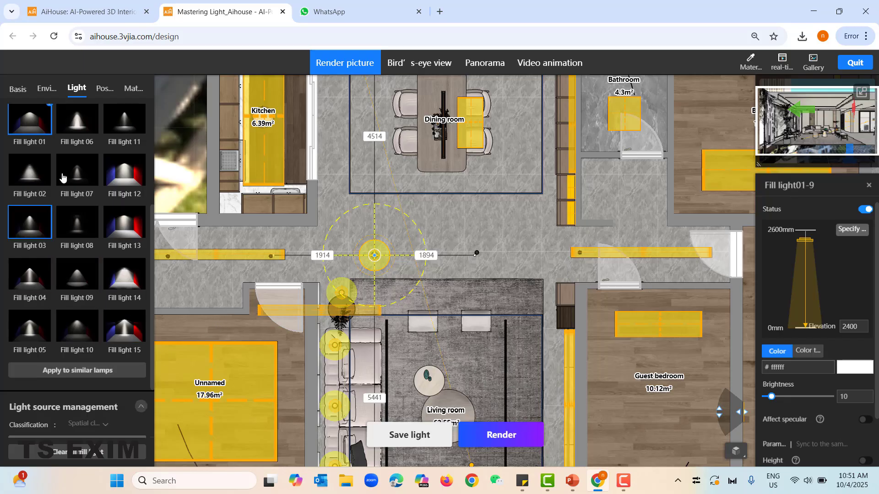
pyautogui.scroll(2, 90, 264)
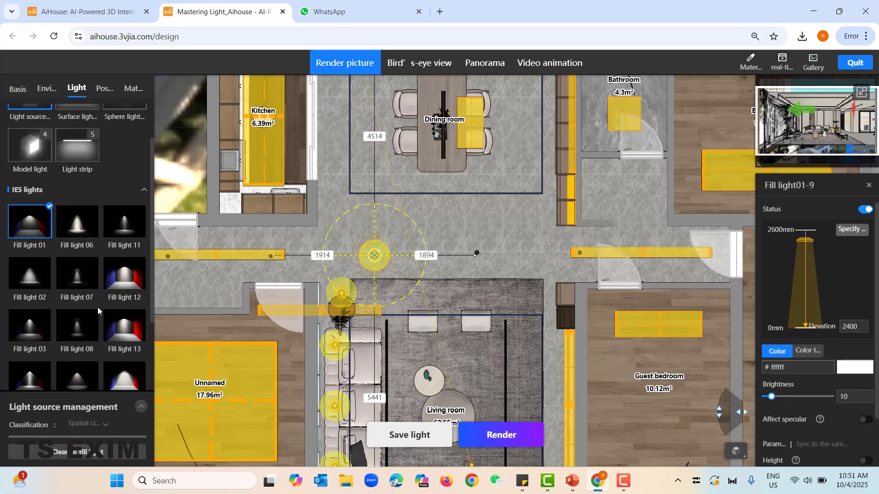
pyautogui.click(77, 222)
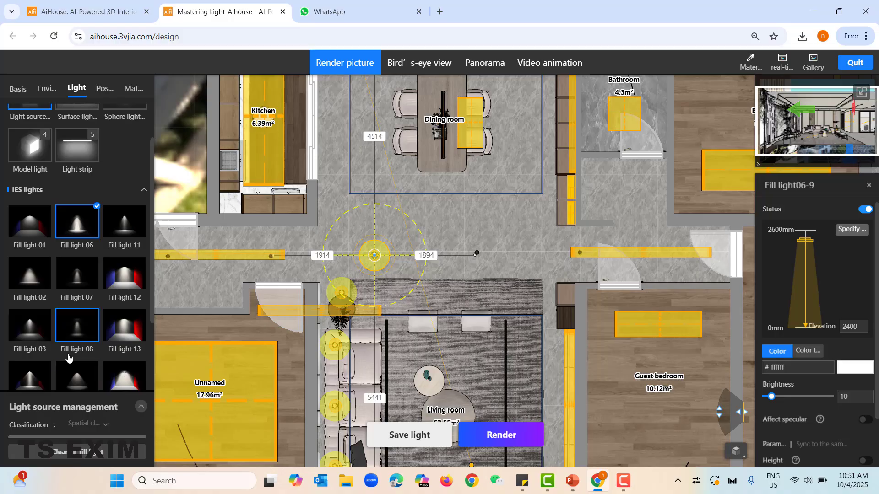
# Copy the Fill light 06 beside the neighbouring downlight, about 1750 mm away, and switch its color setting to color temperature.
pyautogui.click(384, 259)
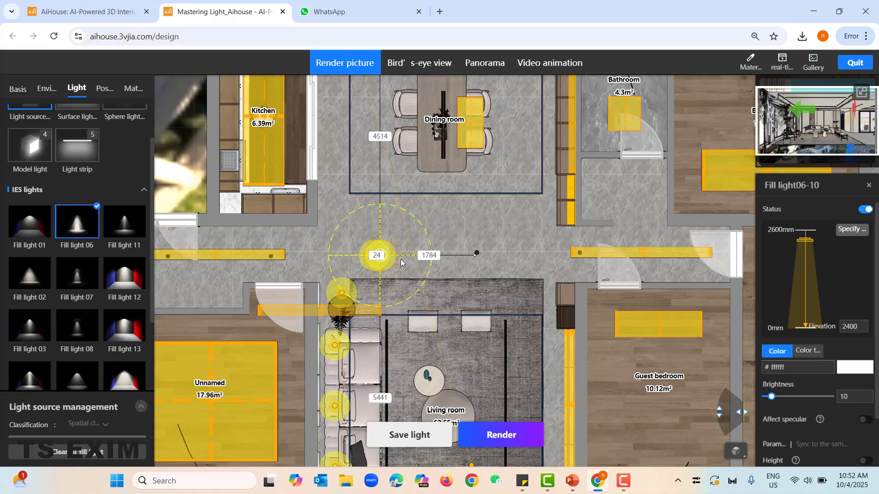
pyautogui.moveTo(380, 255); pyautogui.dragTo(480, 250)
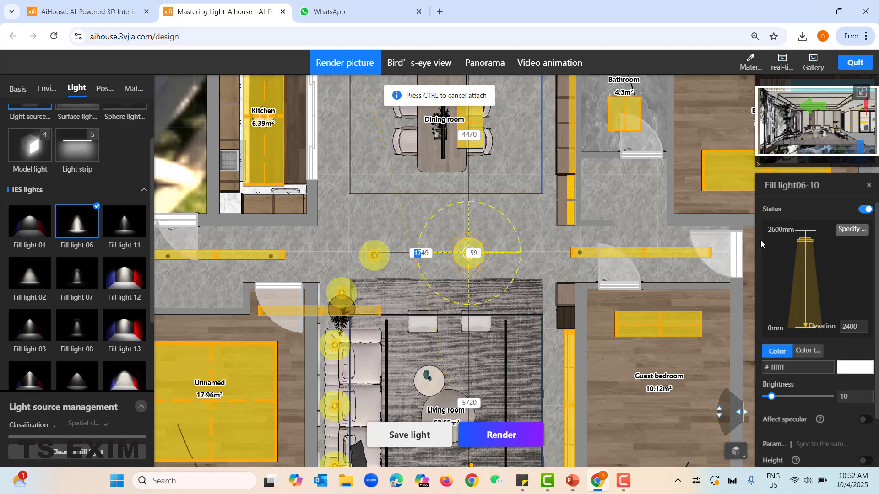
pyautogui.click(854, 326)
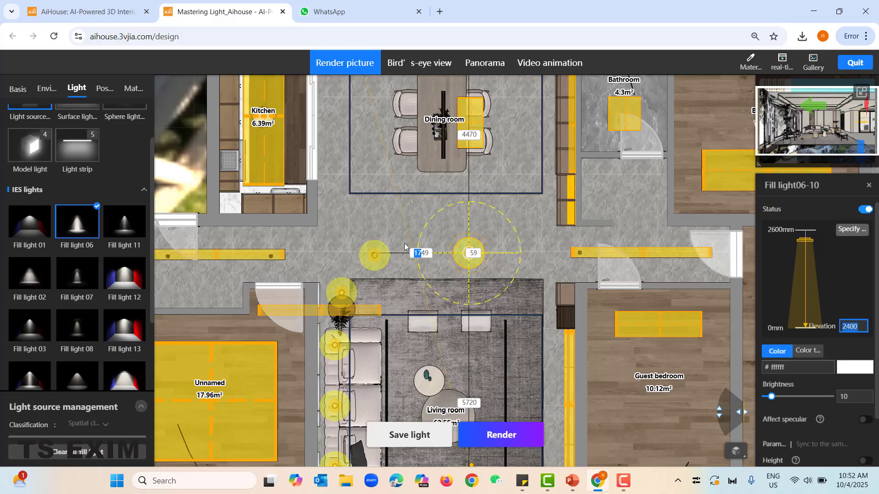
pyautogui.scroll(-2, 779, 296)
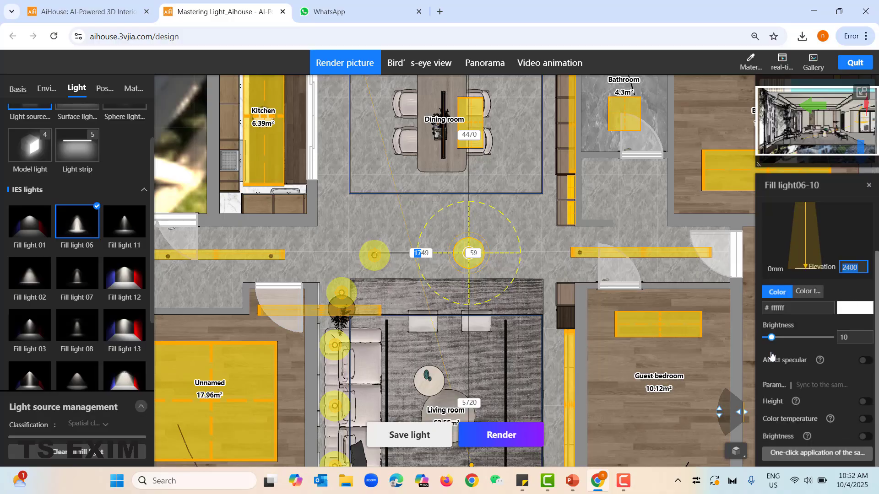
pyautogui.click(812, 293)
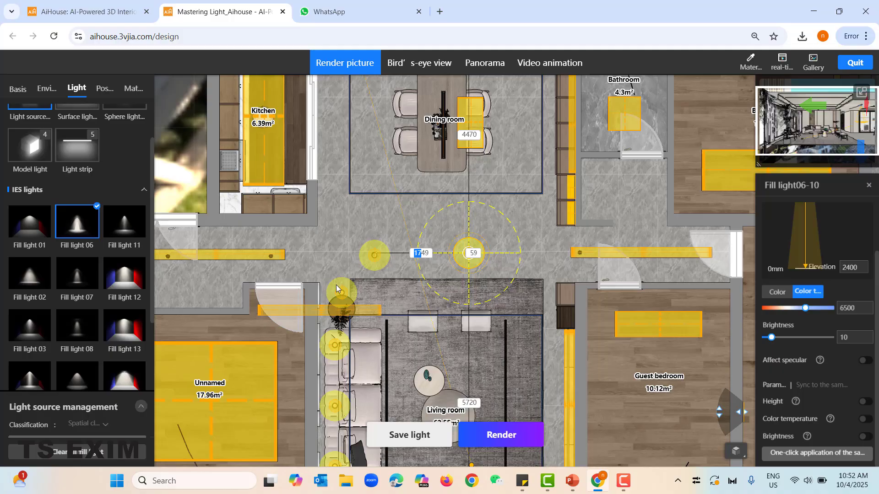
# Place another projection light source in the dining room corner beside the kitchen sliding door.
pyautogui.scroll(5, 327, 328)
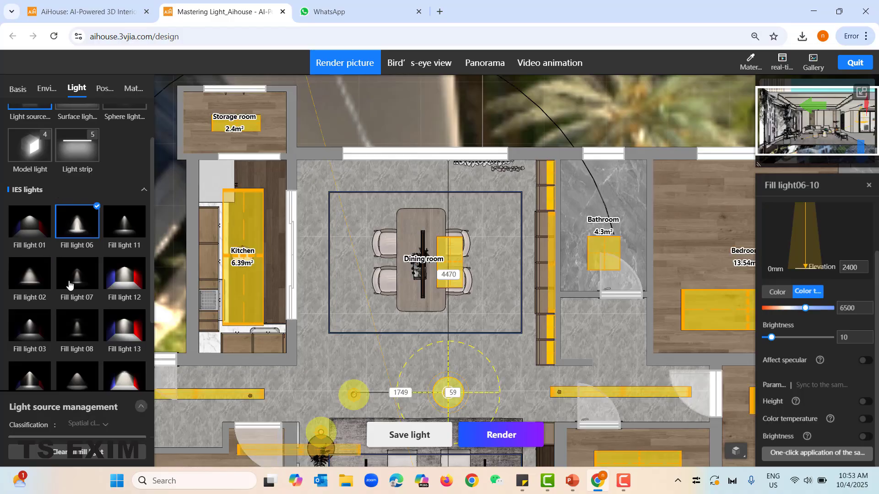
pyautogui.scroll(1, 44, 196)
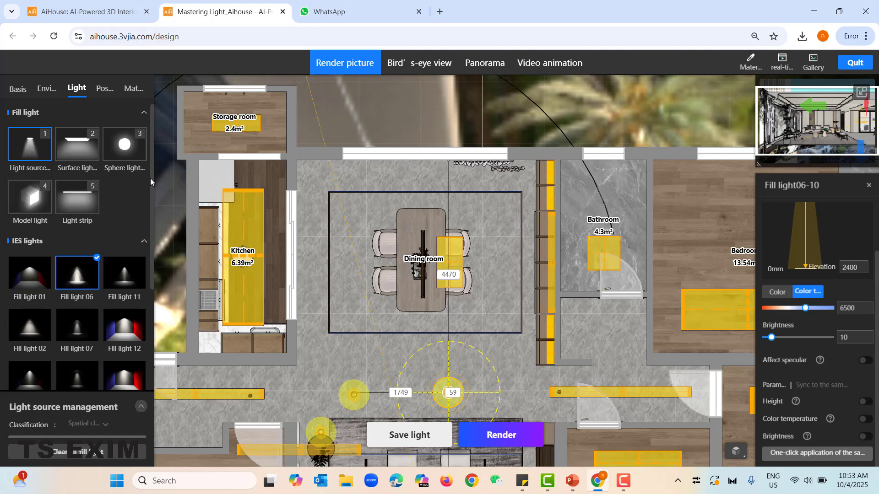
pyautogui.press('1')
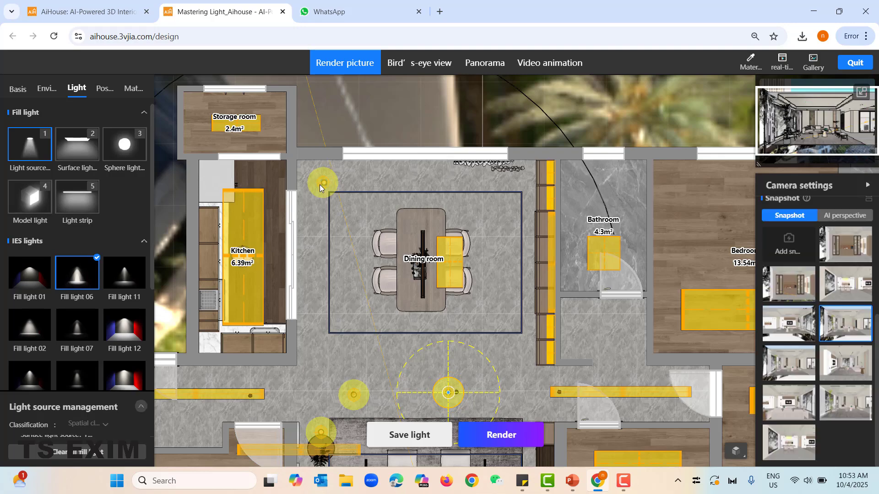
pyautogui.click(313, 191)
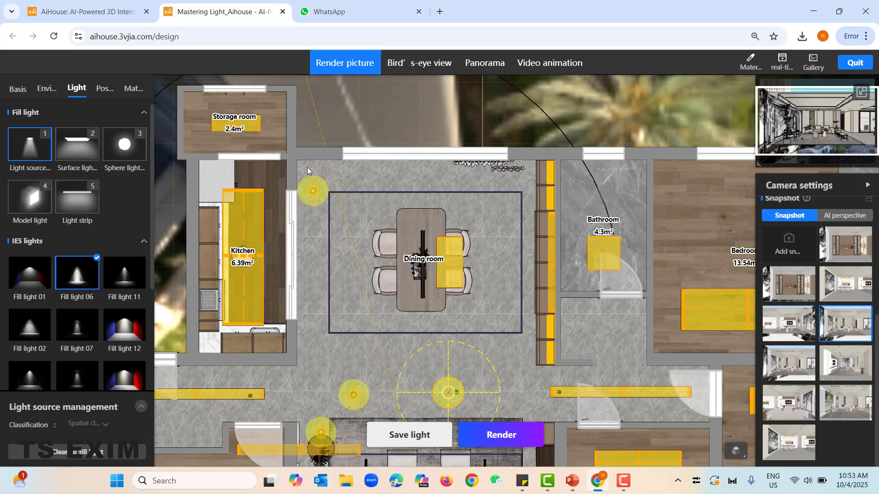
# Tilt the corner projection light toward the window wall, positioning it about 900 mm from that wall and 274 mm from the kitchen side.
pyautogui.scroll(3, 306, 167)
pyautogui.scroll(2, 321, 263)
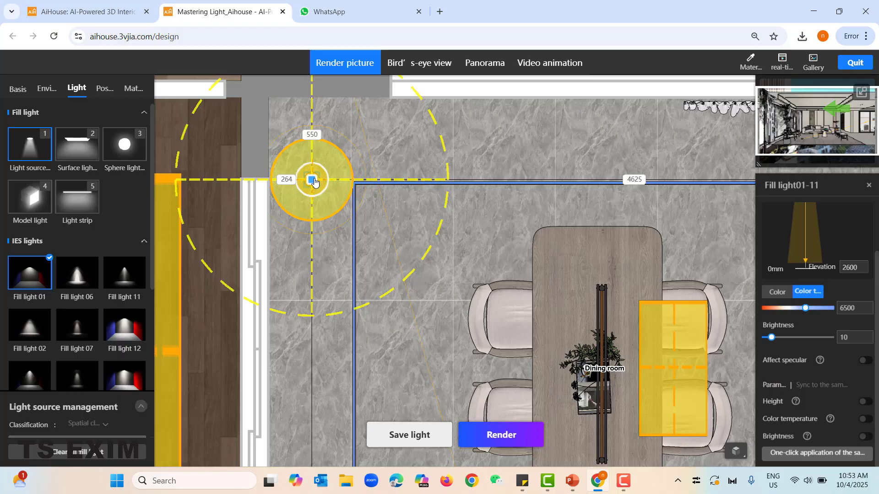
pyautogui.moveTo(314, 181); pyautogui.dragTo(312, 128)
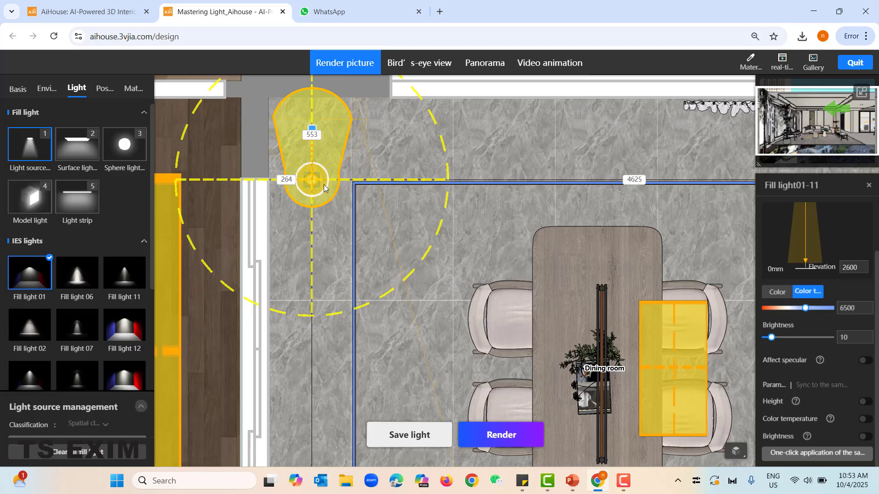
pyautogui.moveTo(324, 185); pyautogui.dragTo(325, 231)
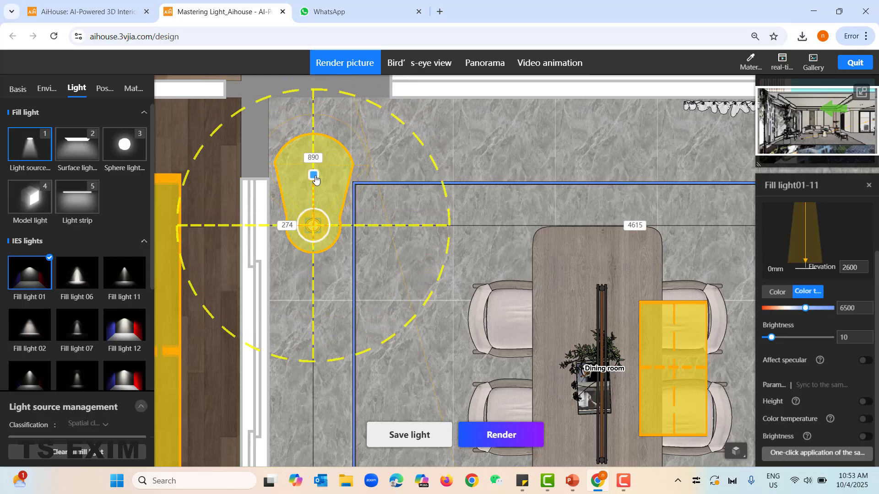
pyautogui.moveTo(315, 179); pyautogui.dragTo(312, 137)
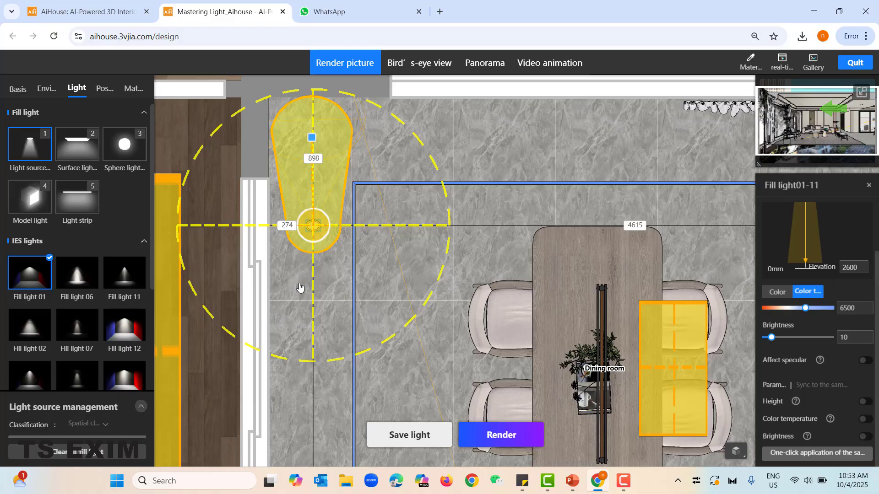
# Change the corner light to Fill light 12 and copy it twice along the window wall, the middle one about 985 mm from the kitchen side.
pyautogui.click(128, 330)
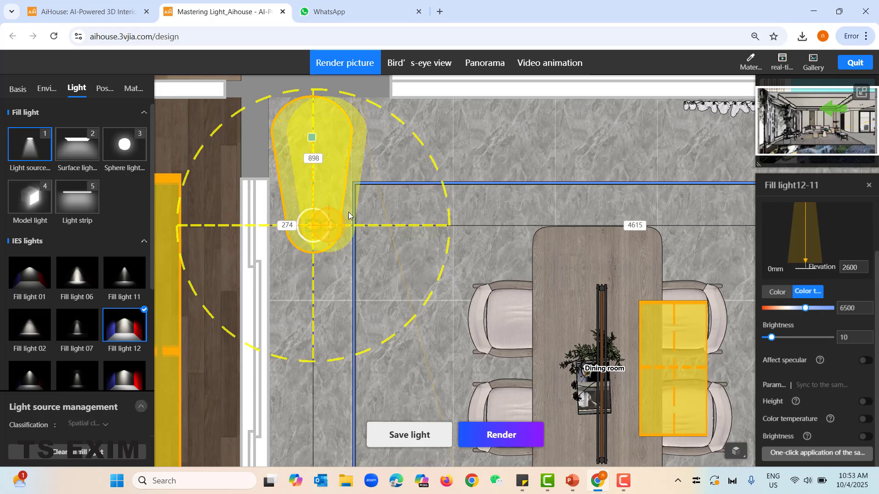
pyautogui.moveTo(350, 218); pyautogui.dragTo(464, 221)
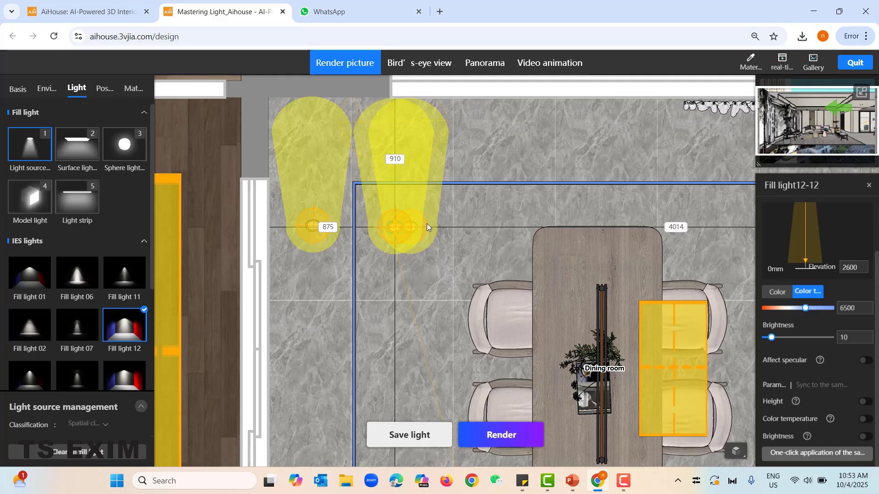
pyautogui.moveTo(458, 220); pyautogui.dragTo(502, 223)
pyautogui.click(410, 227)
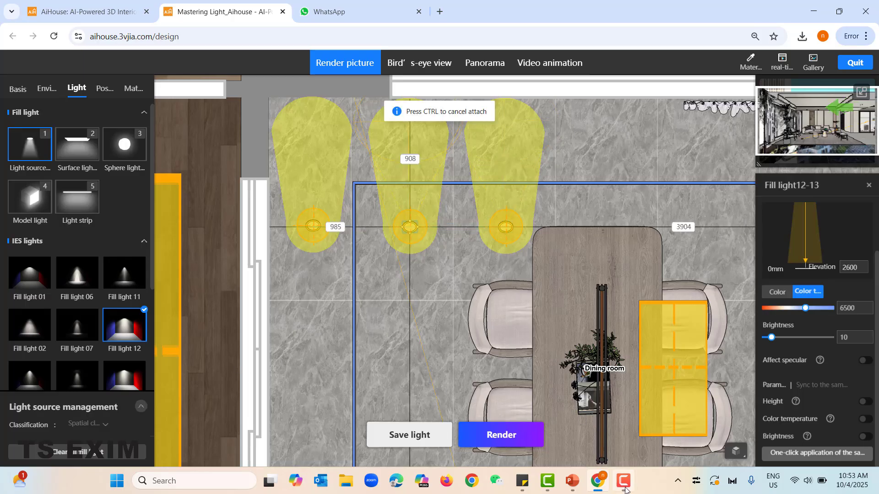
# Switch to PowerPoint, start the slide show at the fill light techniques slide and view the comparison slides of IES lights No. 1 to 10.
pyautogui.click(570, 485)
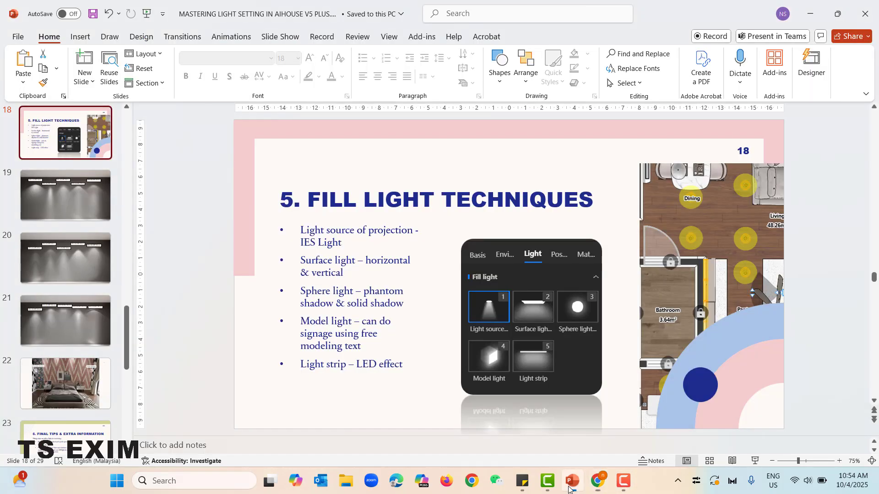
pyautogui.click(756, 462)
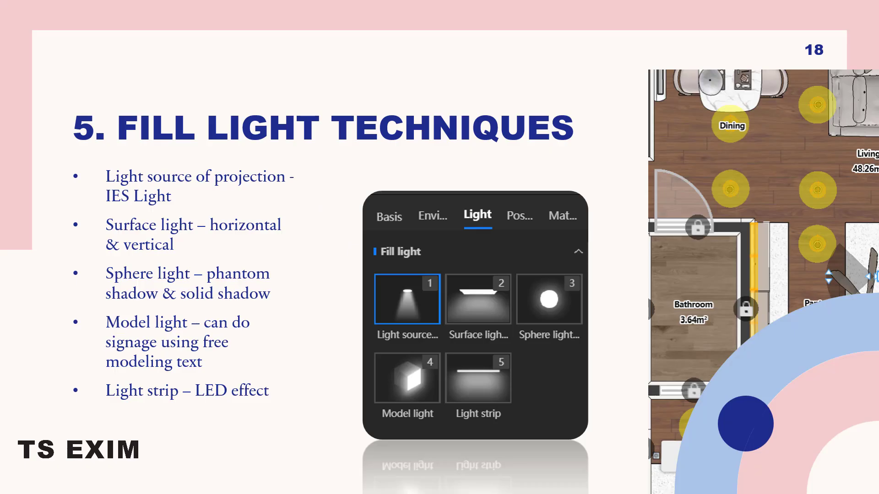
pyautogui.press('Right')
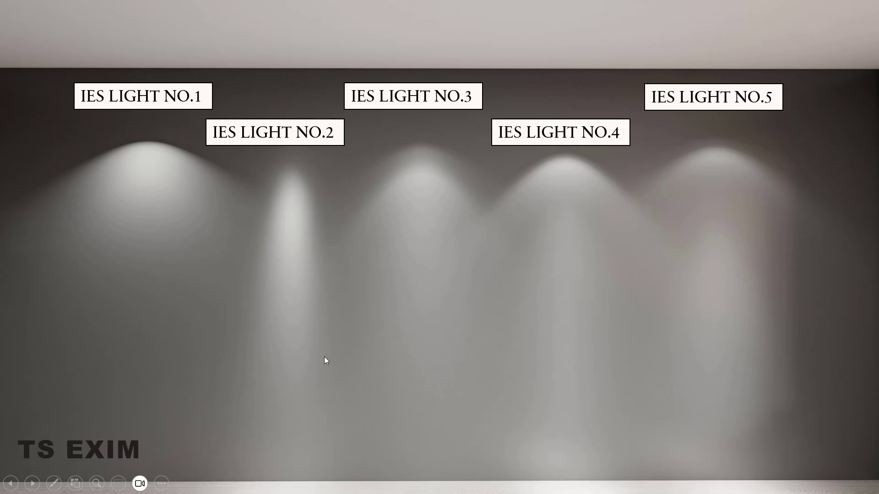
pyautogui.press('Right')
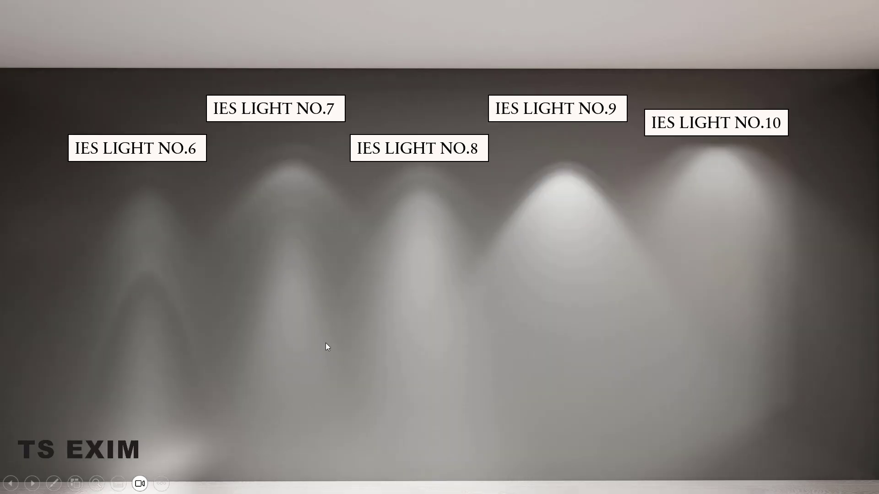
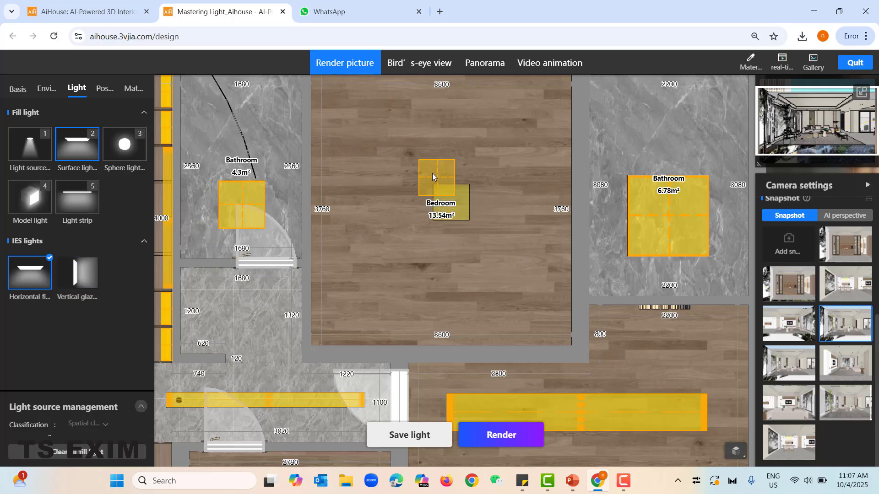
# Place a horizontal surface light in the bedroom, stretch it to about 1315 × 2078 mm and move it near the room's centre.
pyautogui.click(432, 173)
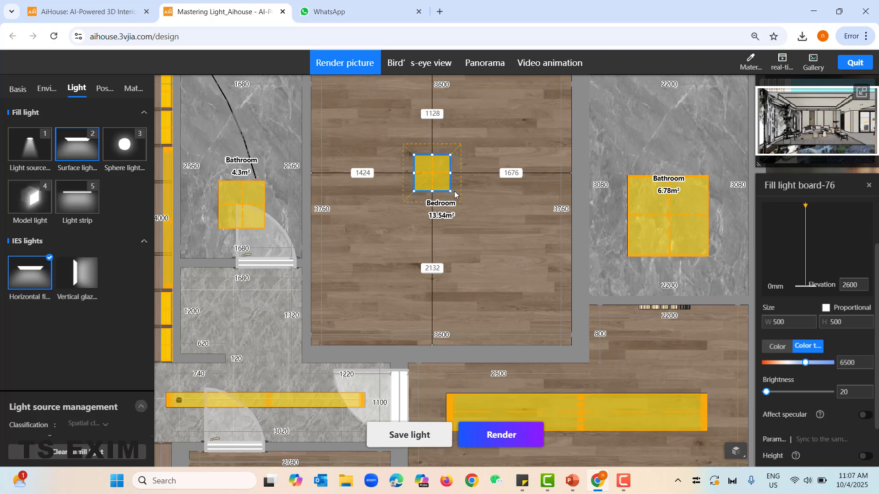
pyautogui.moveTo(450, 194); pyautogui.dragTo(436, 178)
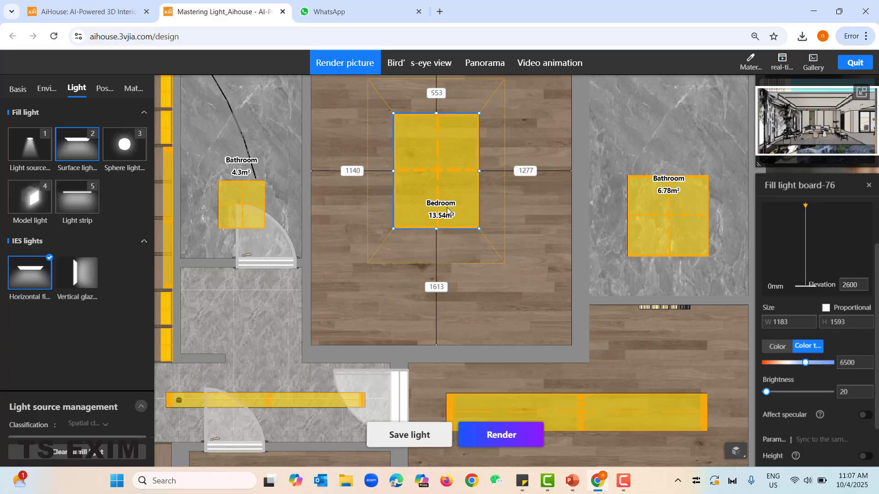
pyautogui.moveTo(438, 229); pyautogui.dragTo(433, 274)
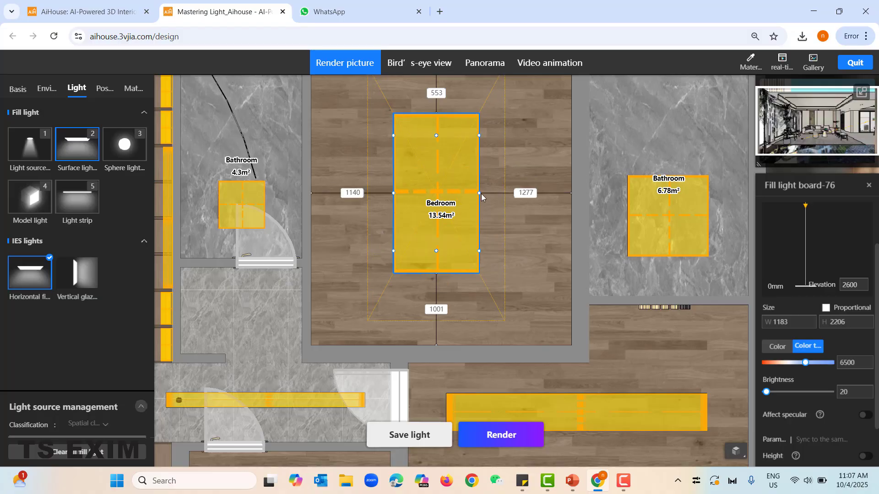
pyautogui.moveTo(481, 193); pyautogui.dragTo(491, 194)
pyautogui.scroll(-3, 538, 141)
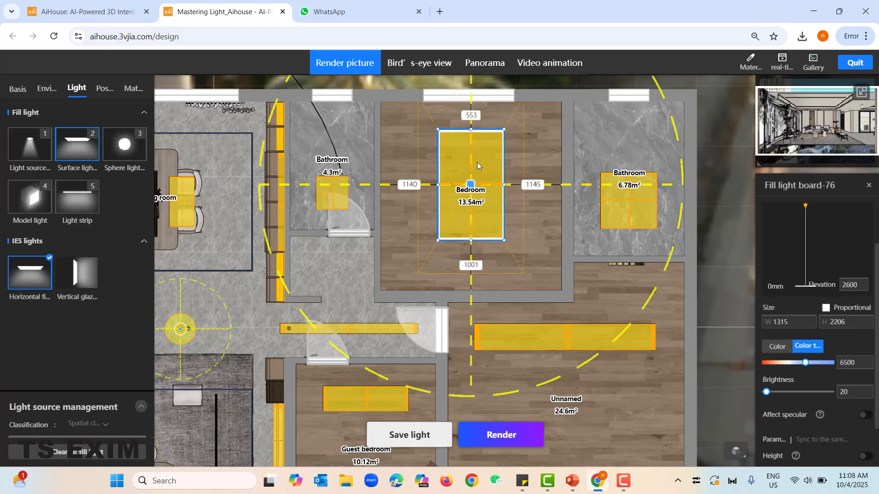
pyautogui.moveTo(477, 146); pyautogui.dragTo(486, 169)
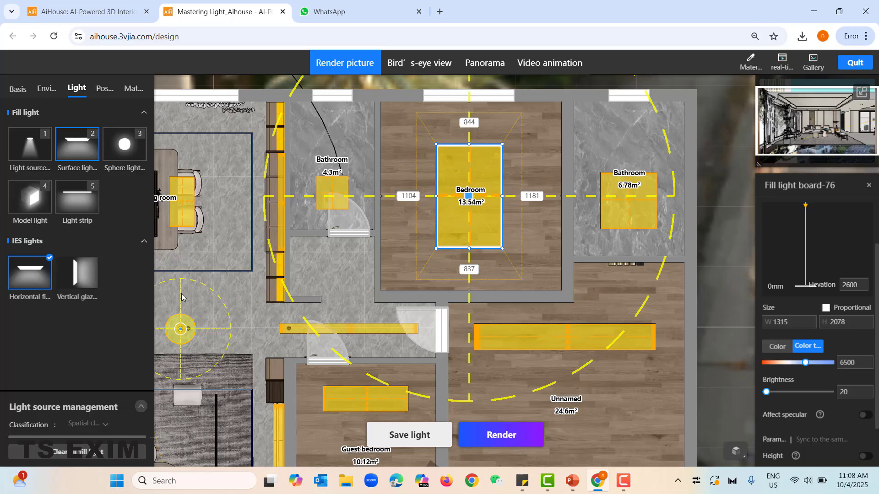
# Place a vertical glazing surface light outside the bedroom window and widen it to about 1782 mm to span the window.
pyautogui.click(185, 308)
pyautogui.press('space')
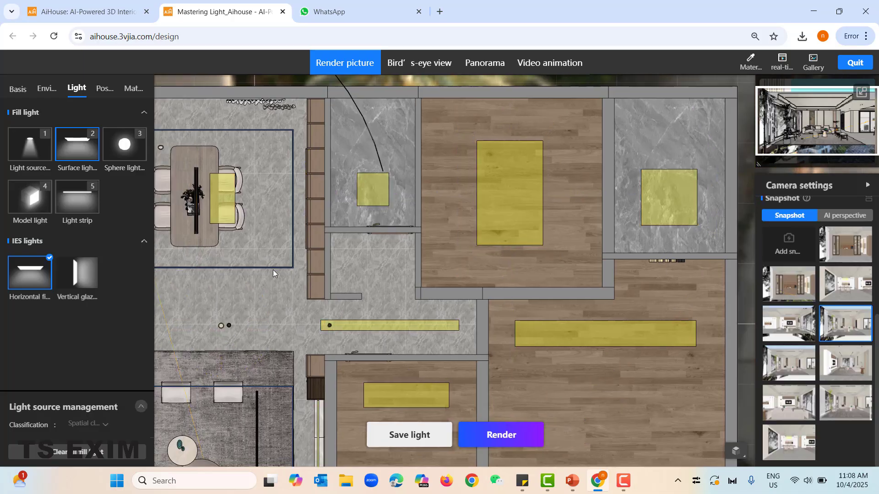
pyautogui.click(233, 326)
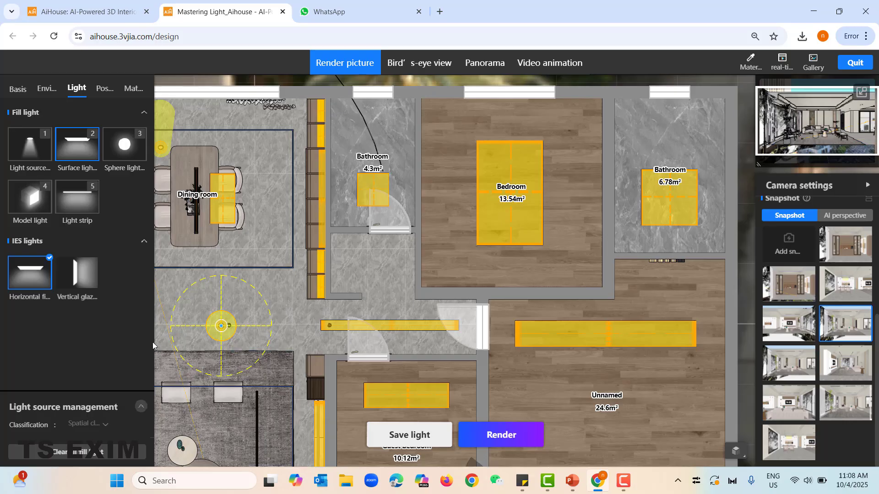
pyautogui.click(224, 322)
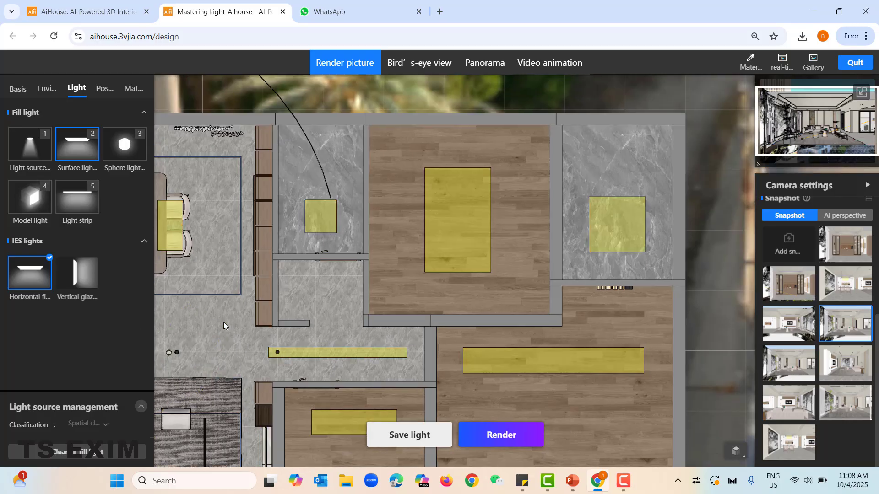
pyautogui.click(76, 275)
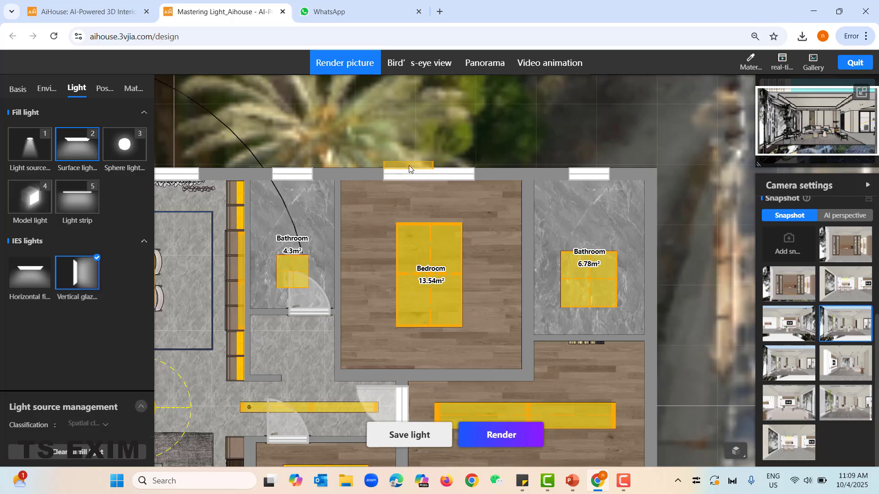
pyautogui.click(426, 165)
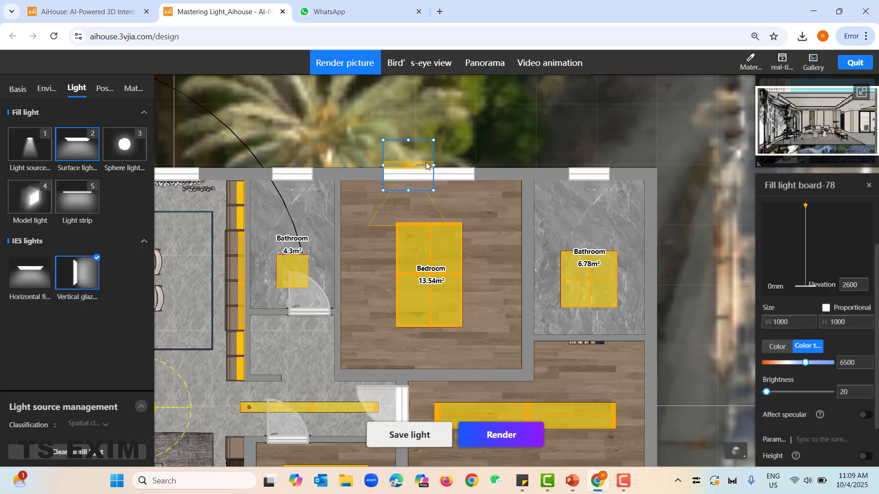
pyautogui.moveTo(434, 166); pyautogui.dragTo(473, 176)
pyautogui.click(382, 197)
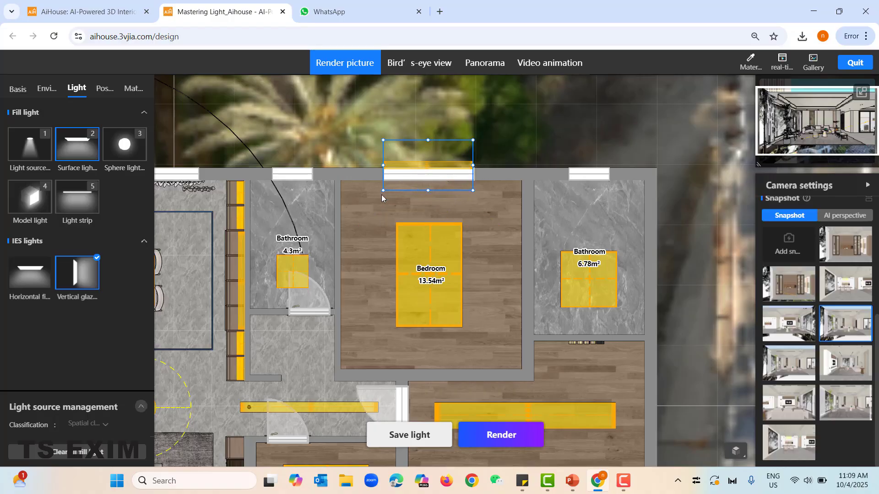
pyautogui.click(440, 164)
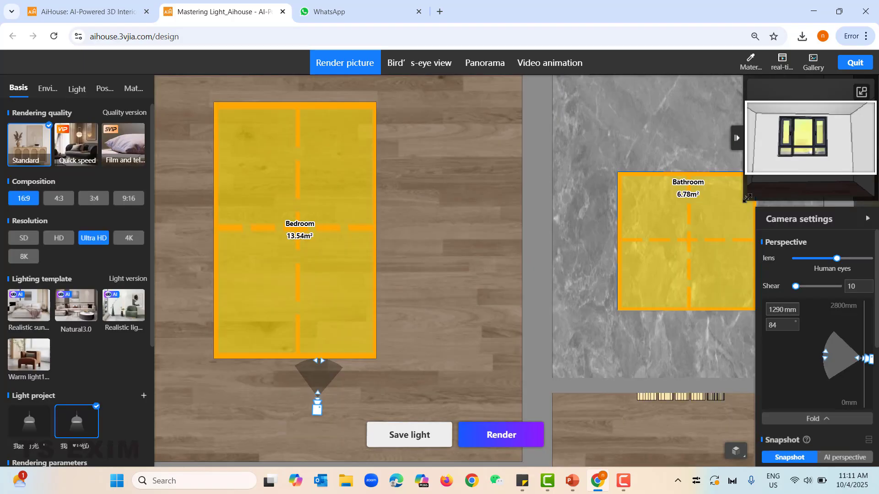
# Enlarge the camera preview and lower the horizontal bedroom surface light to an elevation of 2400 mm.
pyautogui.moveTo(703, 244); pyautogui.dragTo(676, 259)
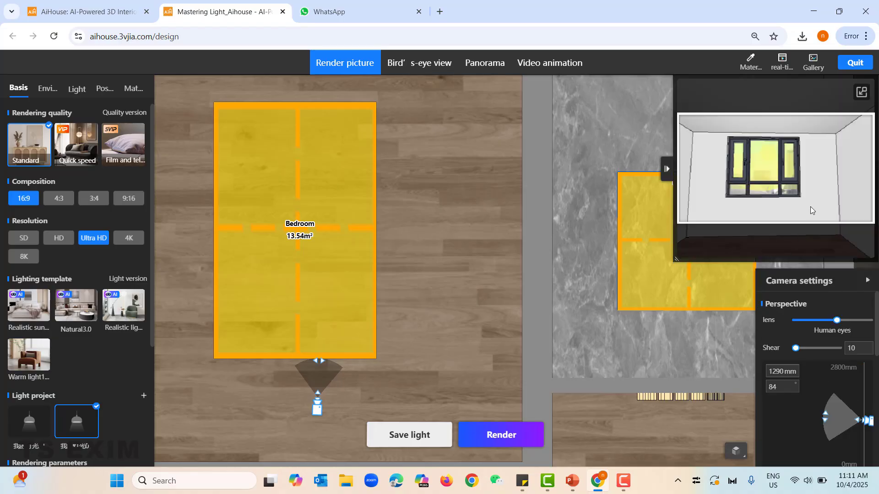
pyautogui.moveTo(751, 198); pyautogui.dragTo(742, 155)
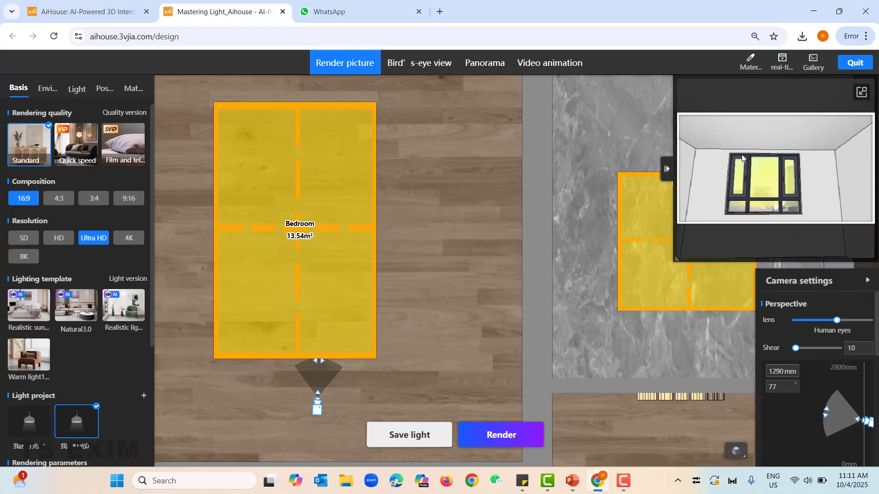
pyautogui.click(344, 134)
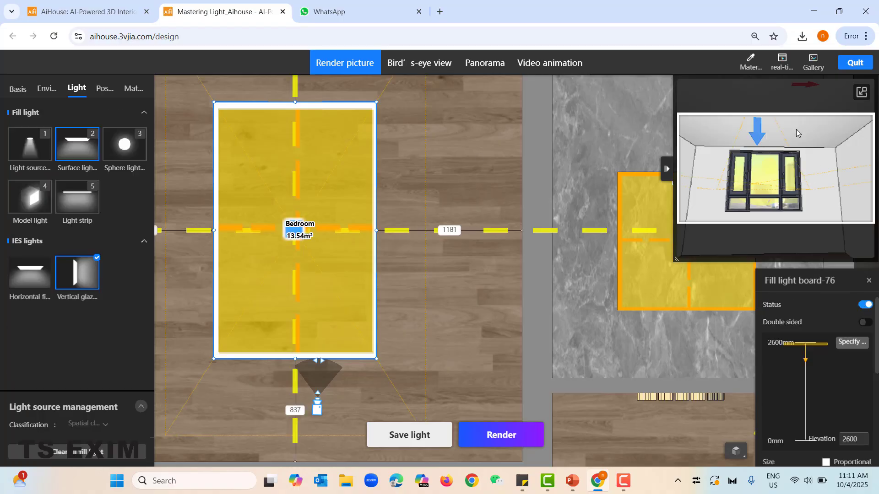
pyautogui.click(784, 149)
pyautogui.click(355, 173)
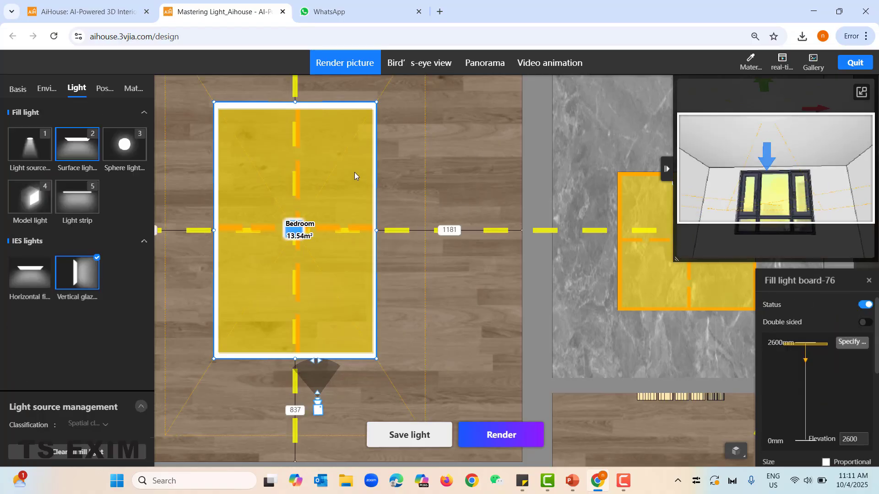
pyautogui.click(846, 439)
pyautogui.write('4')
pyautogui.press('Return')
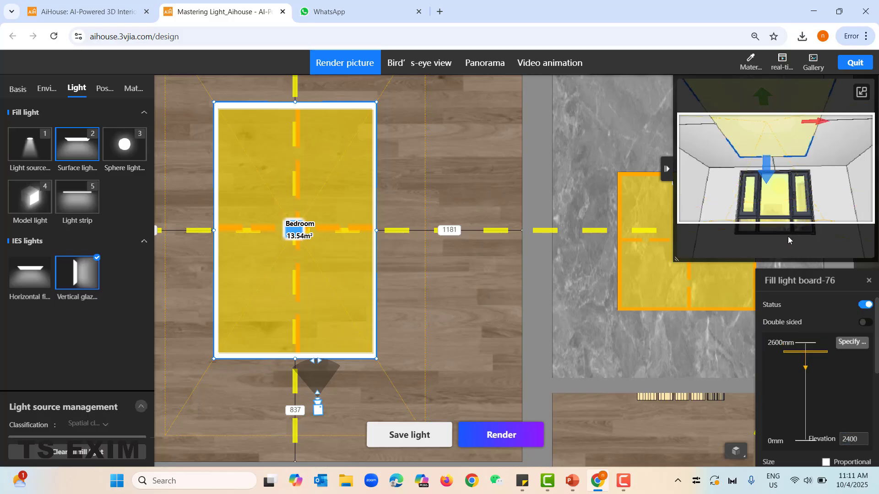
pyautogui.moveTo(840, 188); pyautogui.dragTo(842, 219)
pyautogui.click(444, 208)
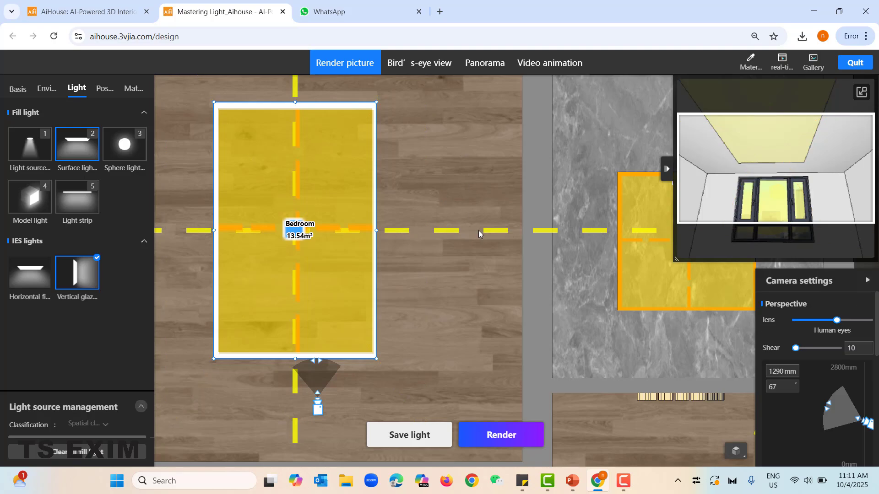
# Turn the camera preview toward the bedroom window and lower the vertical window light to an elevation of about 1444 mm.
pyautogui.scroll(5, 481, 309)
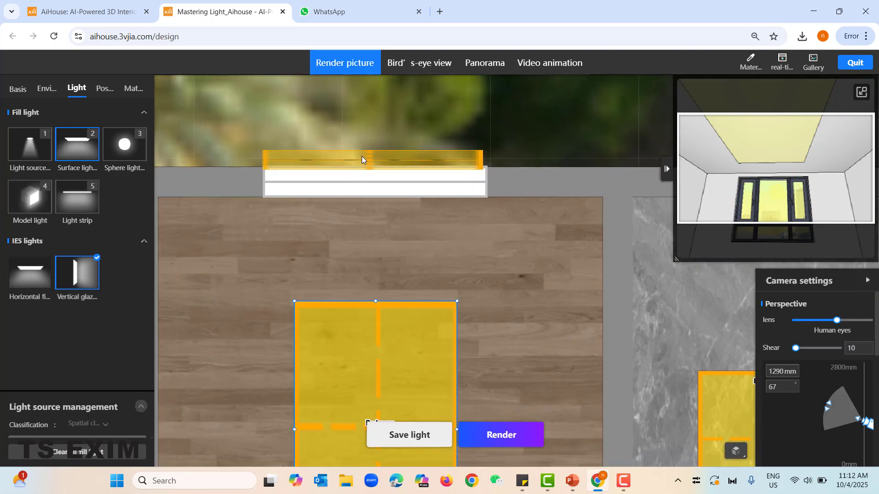
pyautogui.click(362, 158)
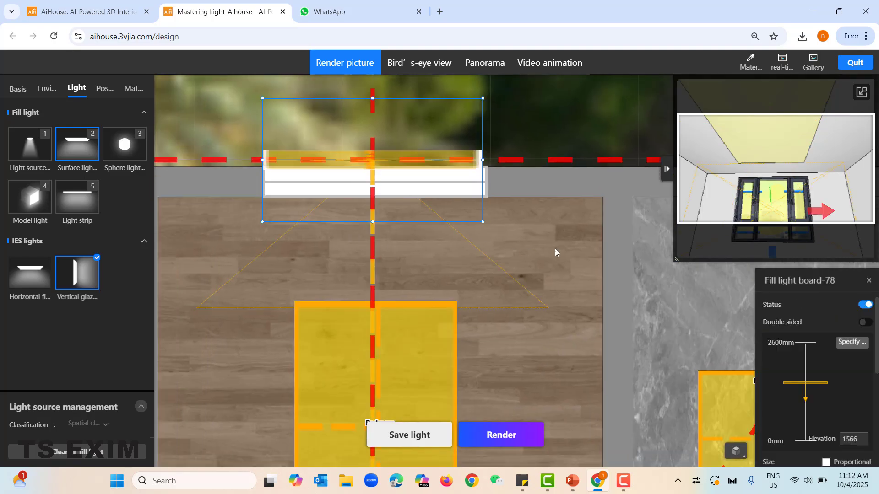
pyautogui.moveTo(721, 197)
pyautogui.mouseDown()
pyautogui.moveTo(773, 257)
pyautogui.moveTo(789, 208)
pyautogui.moveTo(820, 214)
pyautogui.moveTo(776, 194)
pyautogui.moveTo(809, 182)
pyautogui.moveTo(819, 186)
pyautogui.moveTo(801, 189)
pyautogui.moveTo(843, 190)
pyautogui.mouseUp()
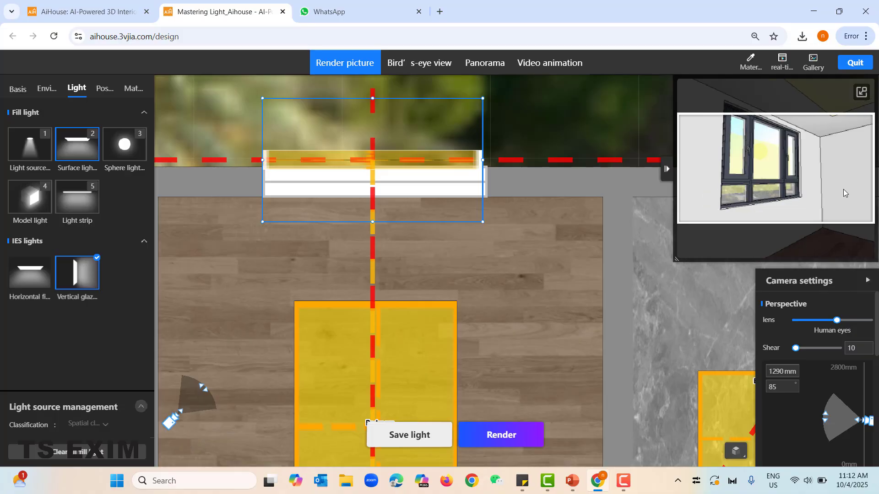
pyautogui.click(389, 163)
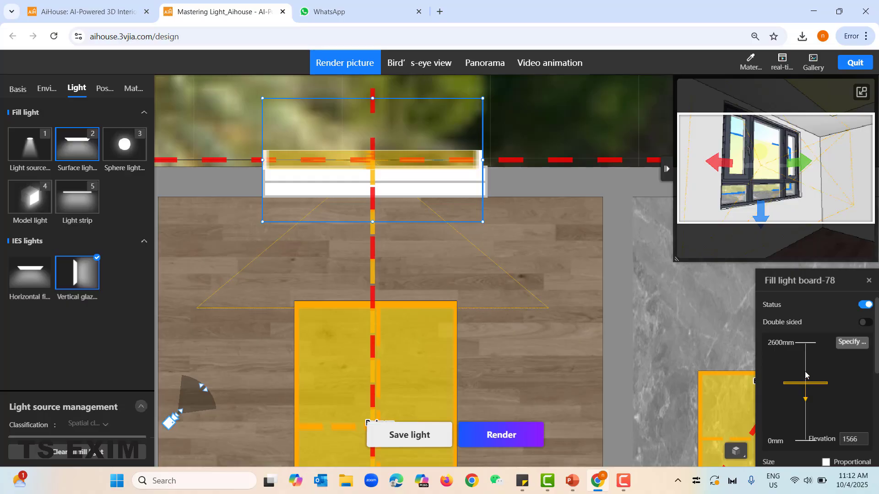
pyautogui.moveTo(808, 386)
pyautogui.mouseDown()
pyautogui.moveTo(807, 373)
pyautogui.moveTo(806, 391)
pyautogui.mouseUp()
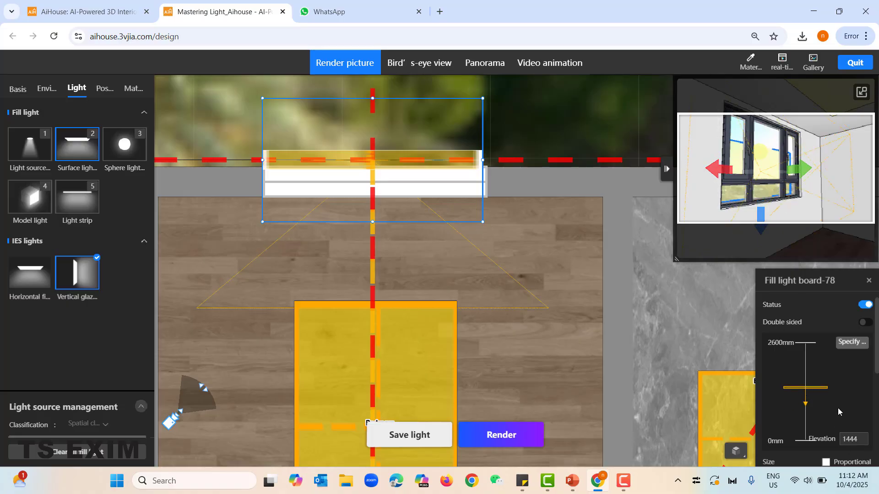
# Set the vertical window light's height to 1800 mm, trying 1500 mm first.
pyautogui.scroll(-3, 841, 410)
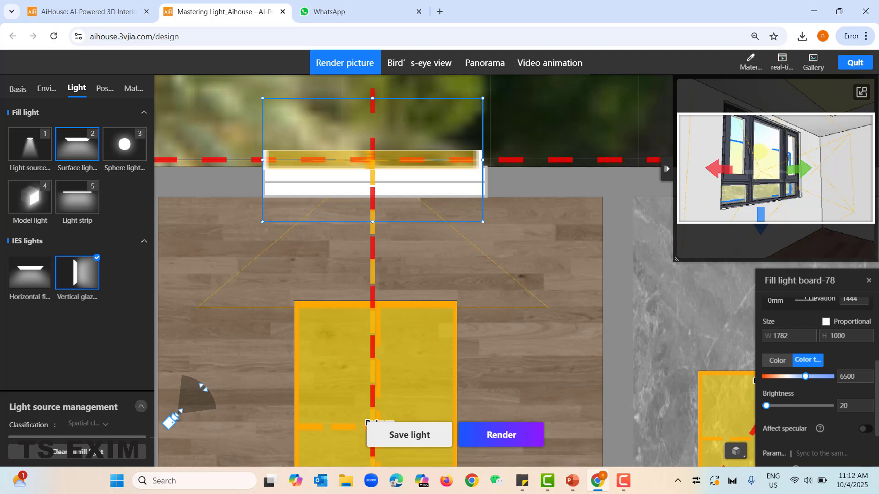
pyautogui.click(838, 336)
pyautogui.write('5')
pyautogui.press('Return')
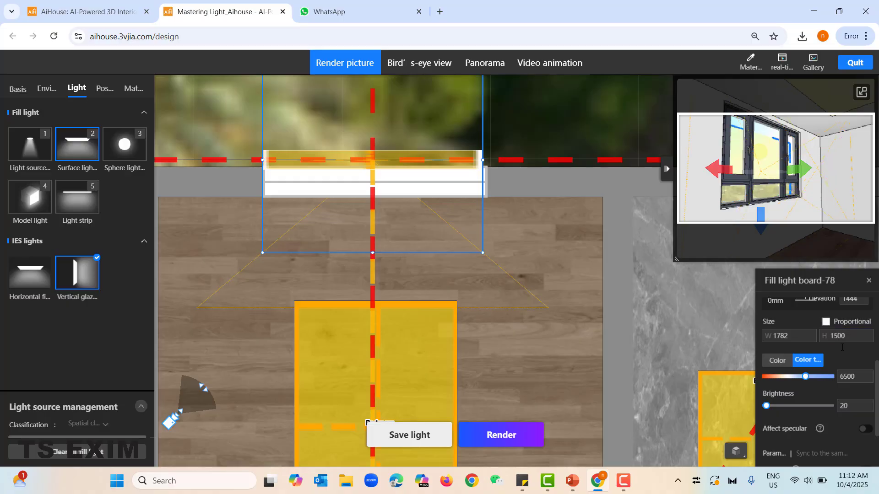
pyautogui.click(838, 337)
pyautogui.write('8')
pyautogui.press('Return')
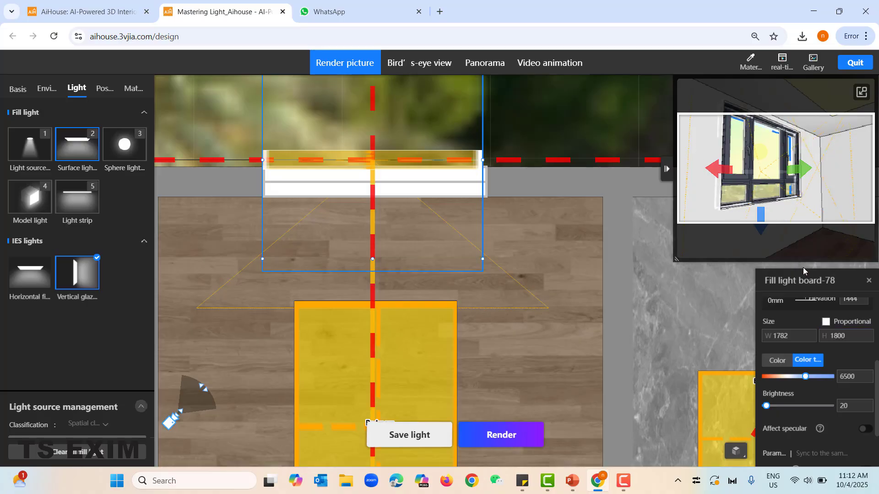
pyautogui.scroll(3, 803, 353)
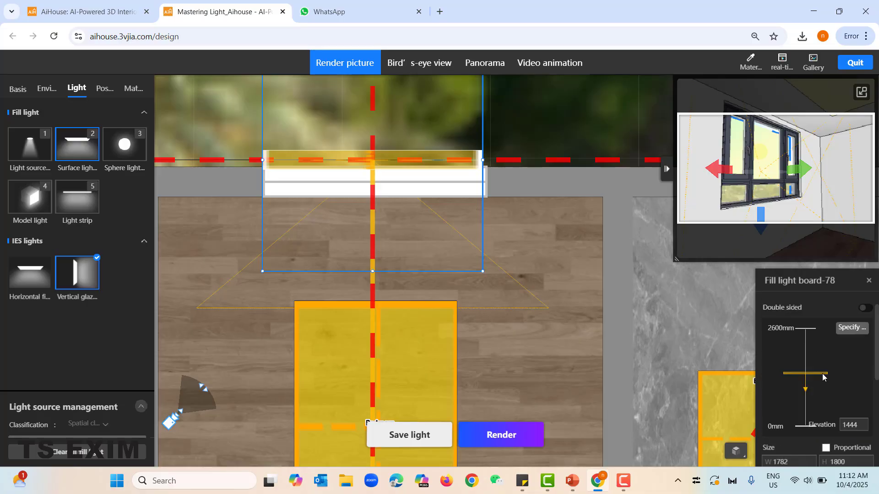
# Review the vertical window light's size, color temperature, brightness and parameter-sync settings.
pyautogui.scroll(-1, 802, 439)
pyautogui.scroll(-2, 804, 422)
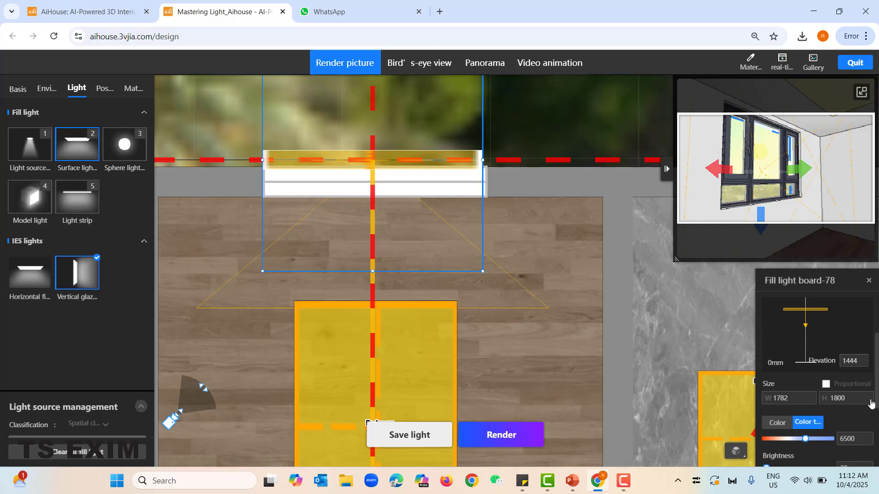
pyautogui.scroll(-4, 824, 384)
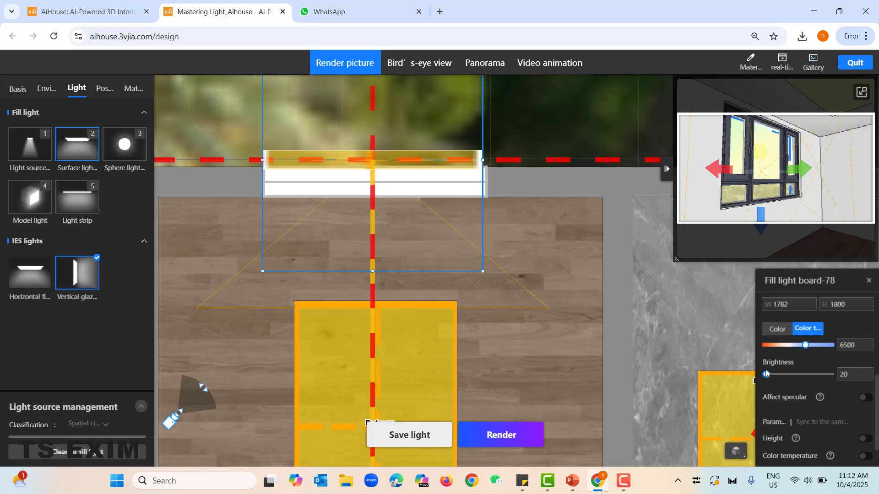
pyautogui.scroll(-1, 814, 358)
pyautogui.scroll(5, 838, 330)
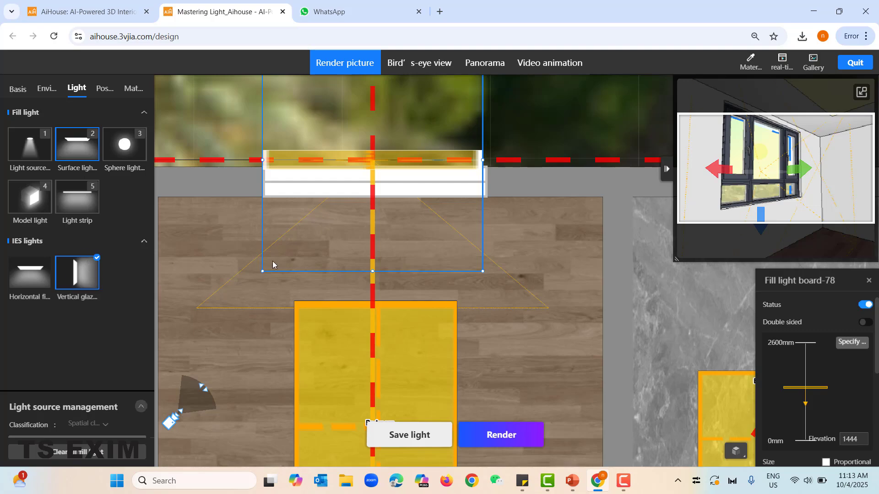
pyautogui.scroll(-1, 211, 301)
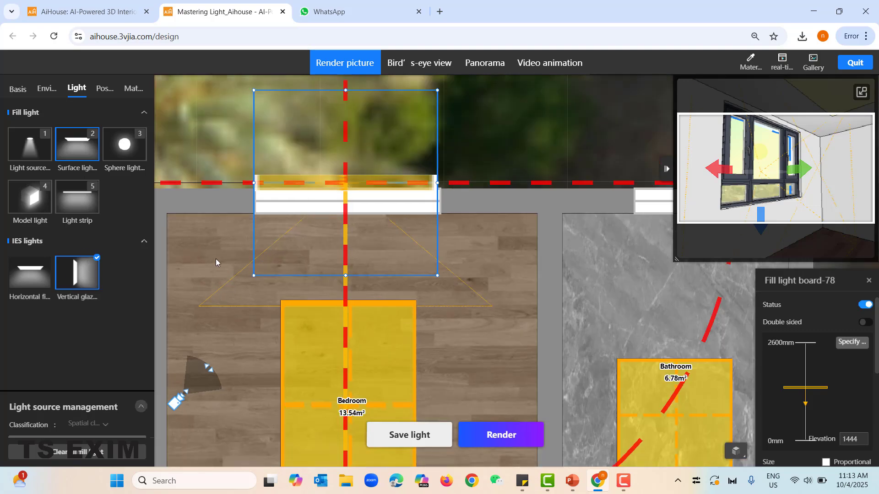
# Show the sphere light's shadow types, switch to PowerPoint and present slide 22 comparing Phantom Shadow with Solid Shadow.
pyautogui.click(128, 143)
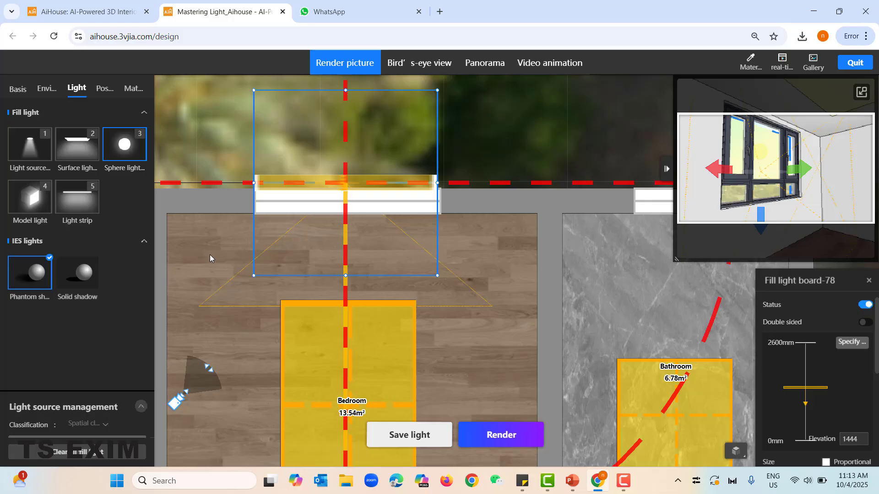
pyautogui.press('space')
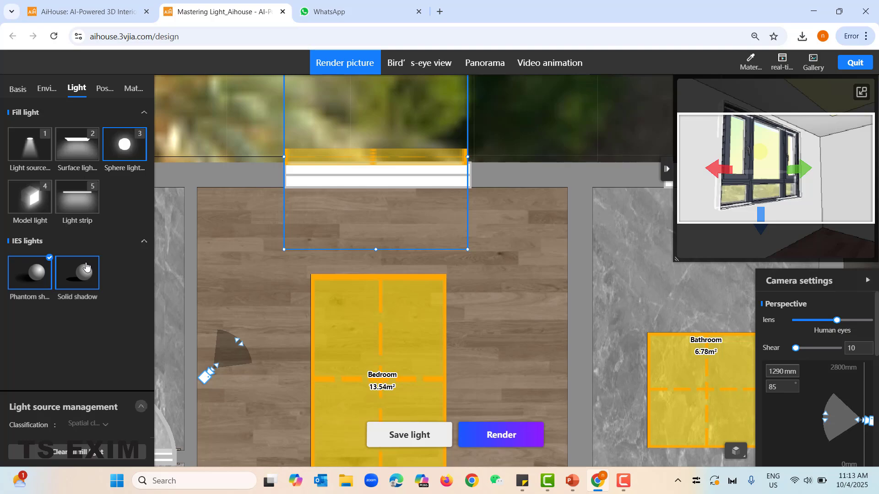
pyautogui.click(572, 484)
pyautogui.click(41, 380)
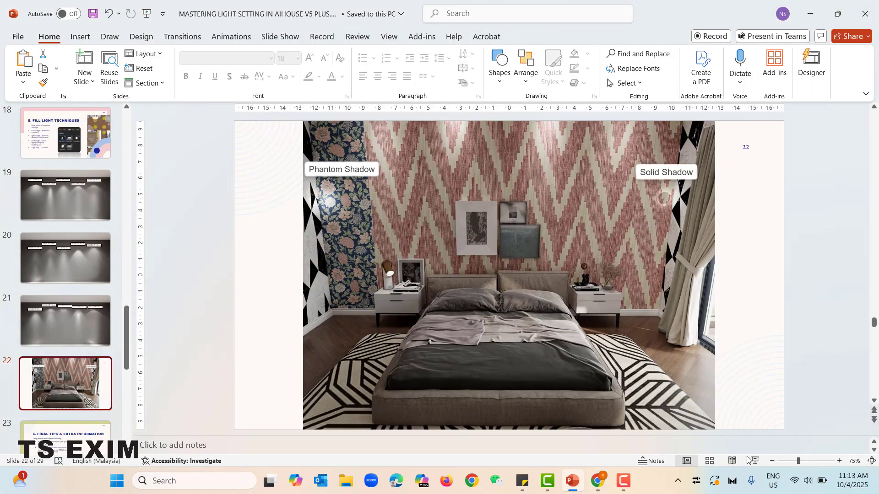
pyautogui.click(752, 461)
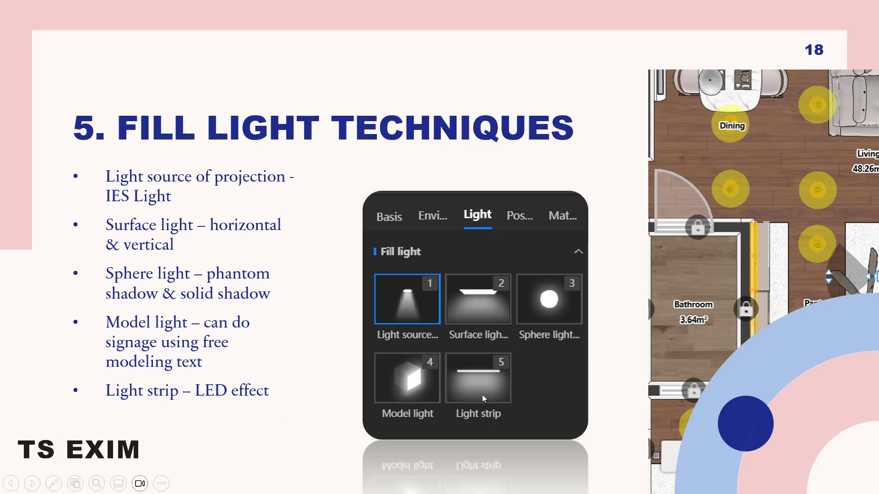
# End the slide show, switch back to AiHouse and place a light strip under the marble TV wall panel.
pyautogui.press('Escape')
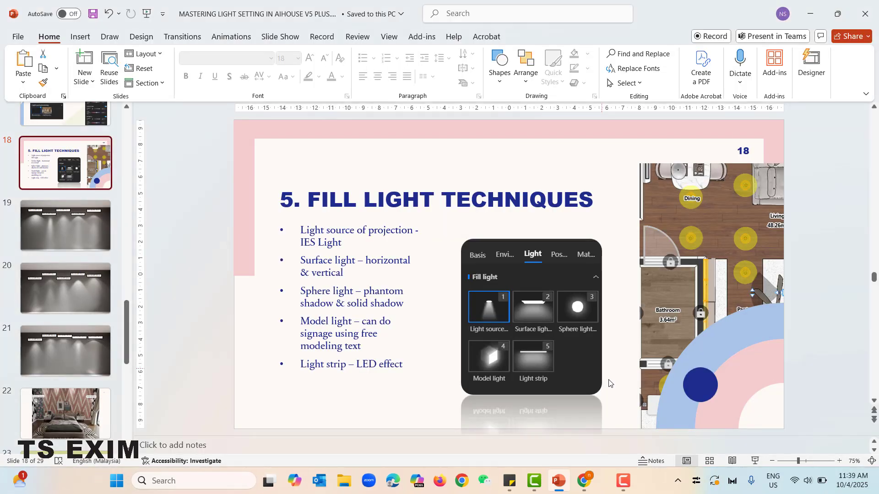
pyautogui.click(597, 480)
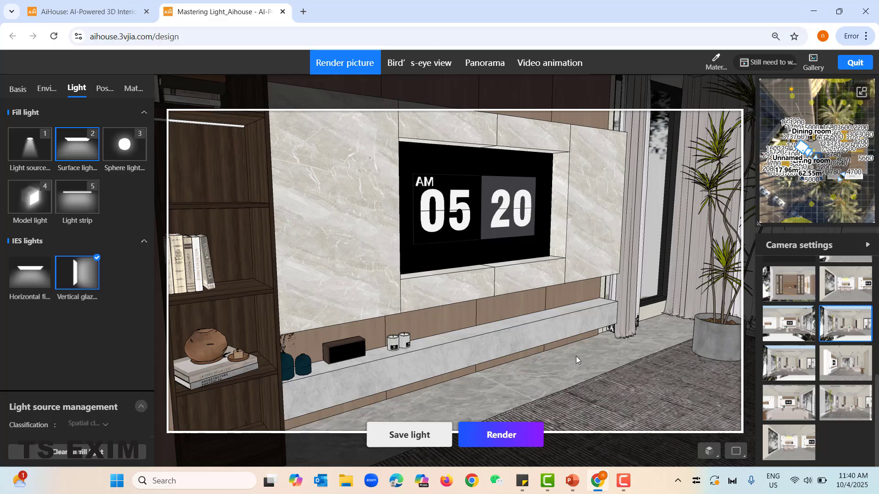
pyautogui.click(81, 194)
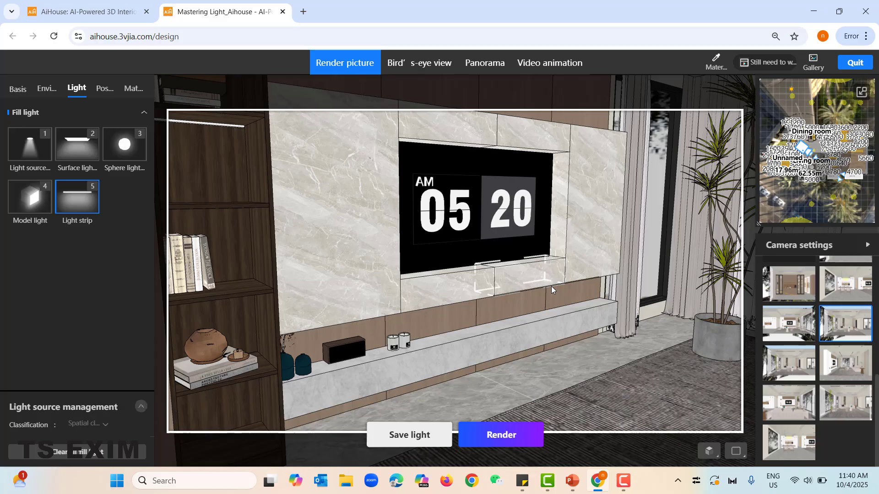
pyautogui.click(624, 407)
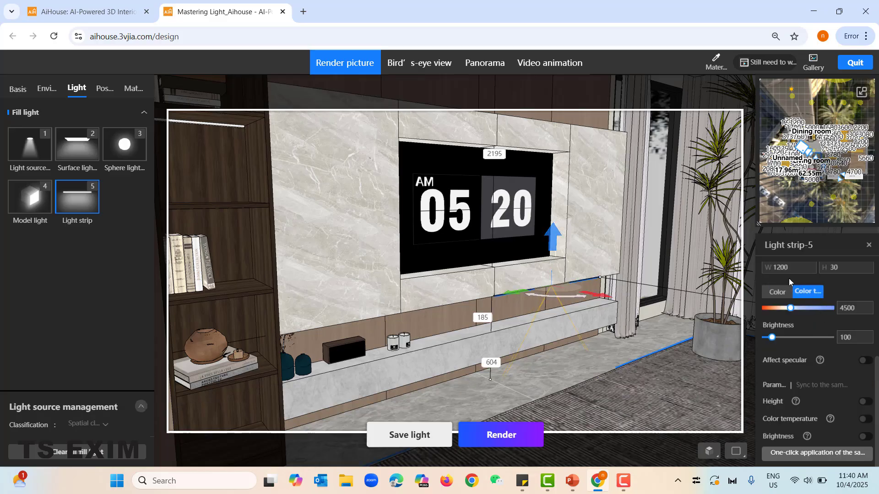
# Set the light strip's width to 3000 mm and nudge it into line under the marble TV panel.
pyautogui.scroll(3, 790, 279)
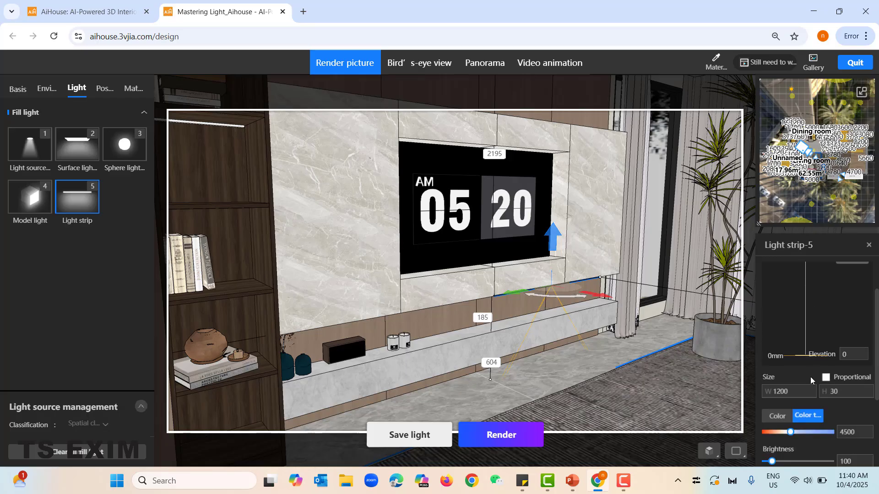
pyautogui.scroll(-1, 810, 378)
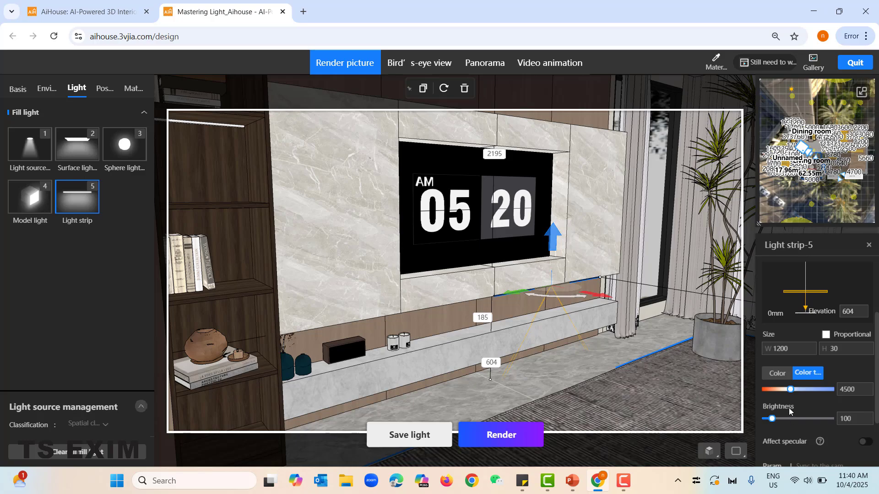
pyautogui.click(781, 348)
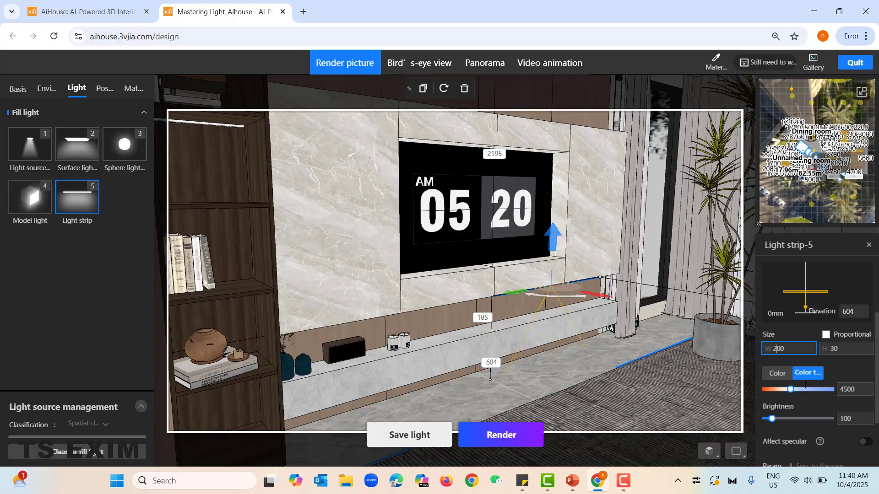
pyautogui.press('Return')
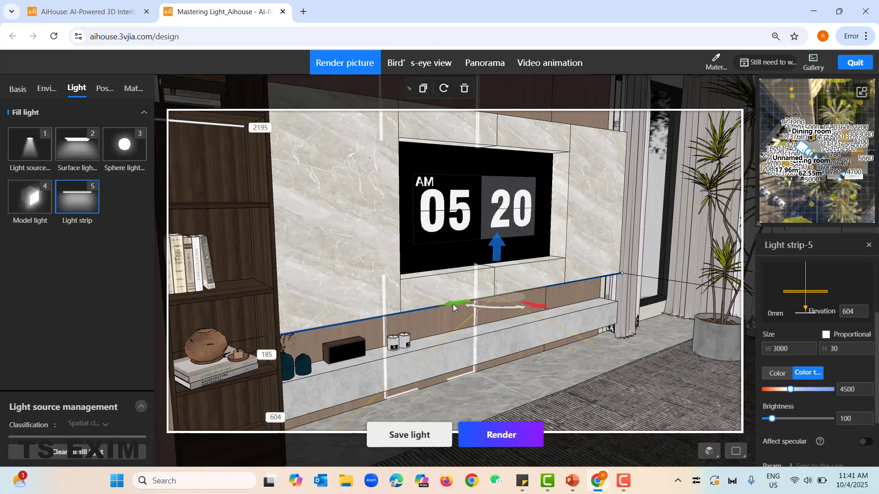
pyautogui.moveTo(453, 305); pyautogui.dragTo(452, 303)
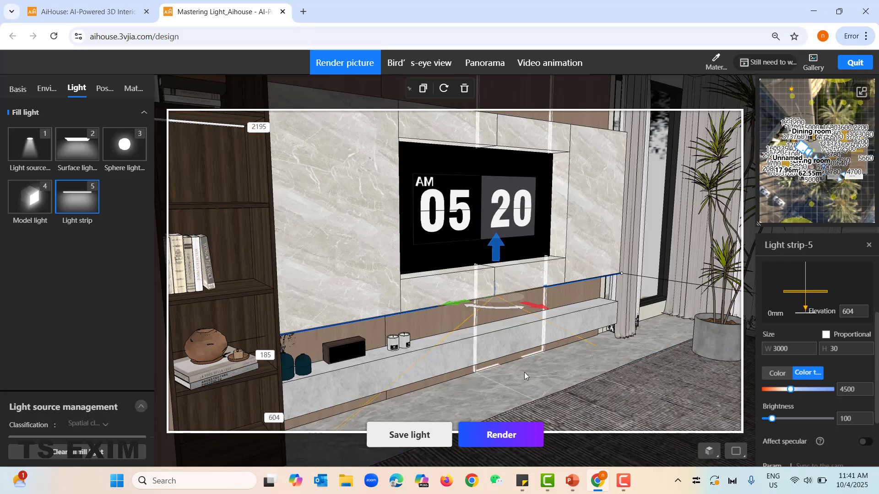
# Place a copy of the 3000 mm light strip under the floating TV cabinet at an elevation of about 140 mm.
pyautogui.click(699, 293)
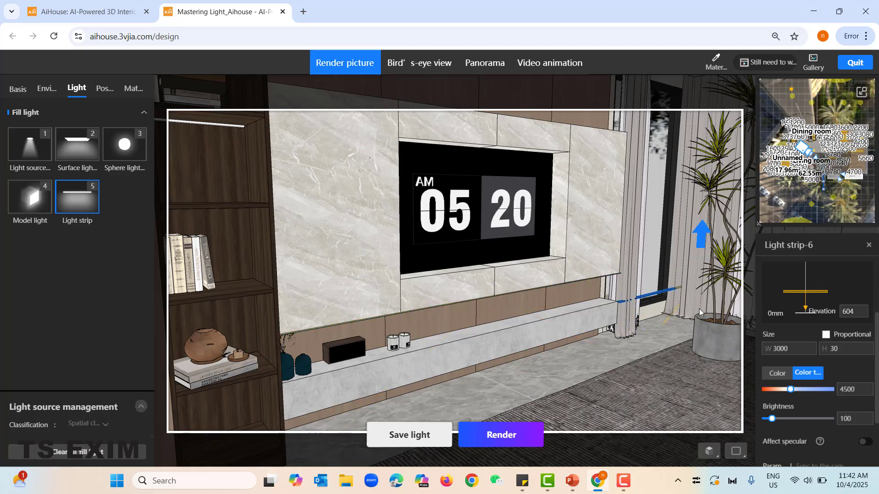
pyautogui.click(690, 298)
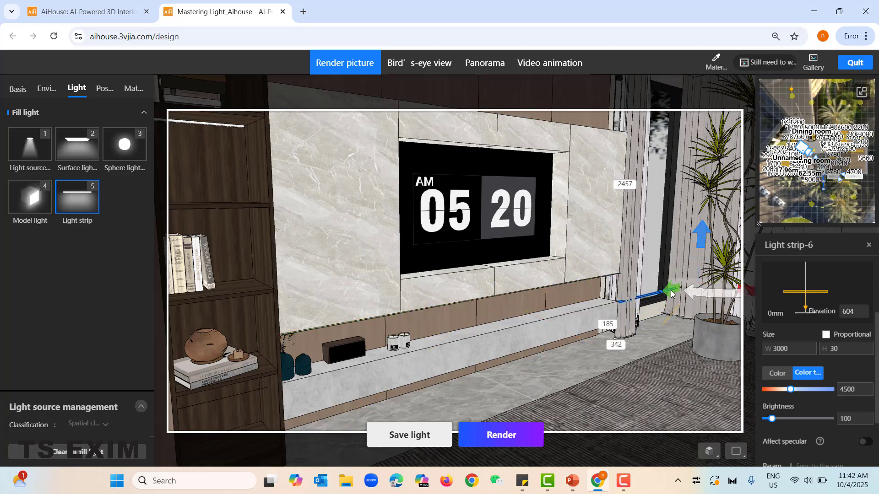
pyautogui.moveTo(429, 356); pyautogui.dragTo(413, 365)
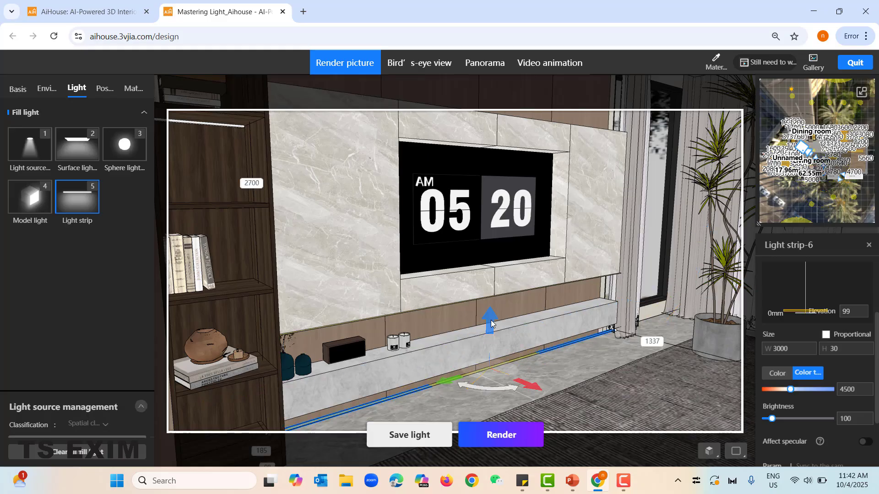
pyautogui.moveTo(491, 323); pyautogui.dragTo(486, 319)
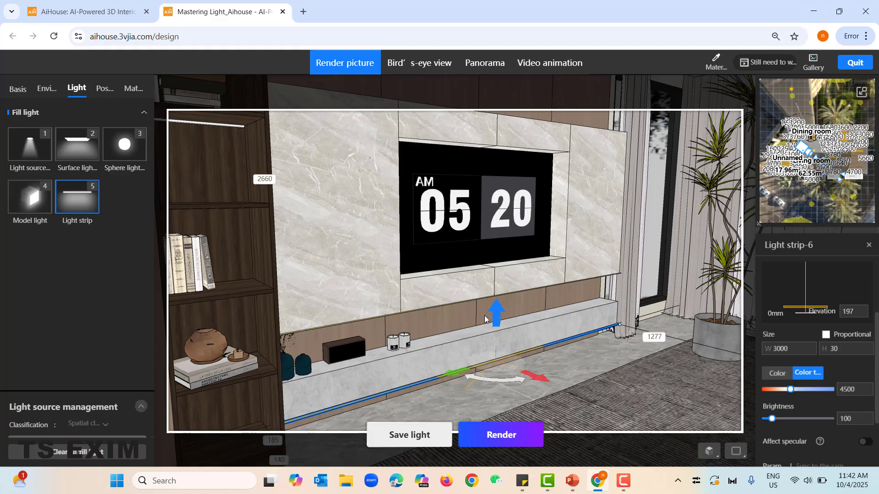
pyautogui.click(301, 340)
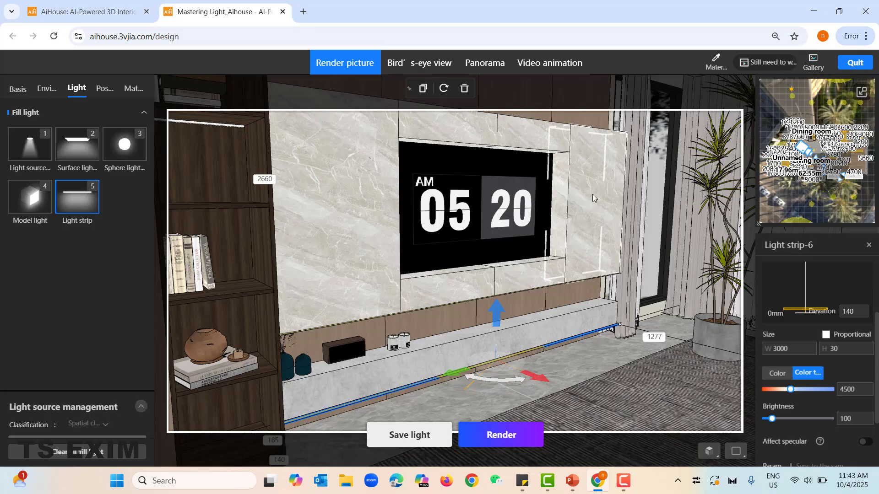
# Leave the render environment, reopen it and select the light strip under the floating TV cabinet.
pyautogui.click(856, 63)
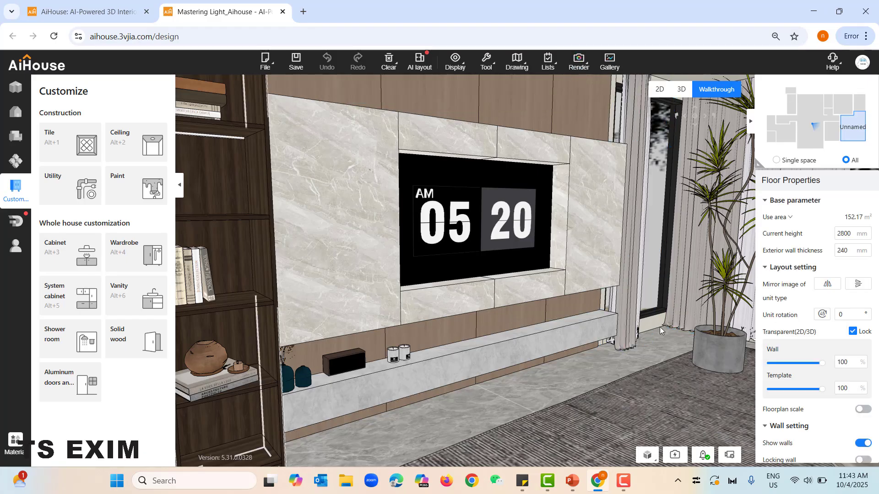
pyautogui.click(581, 61)
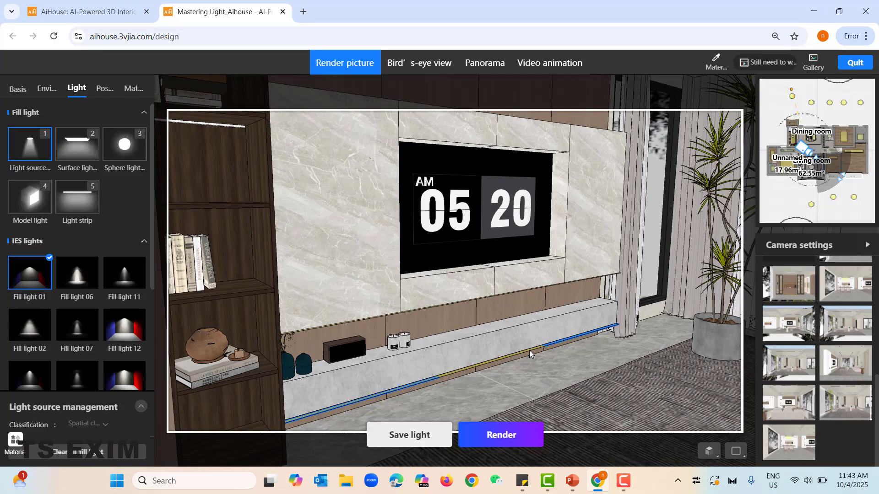
pyautogui.click(529, 353)
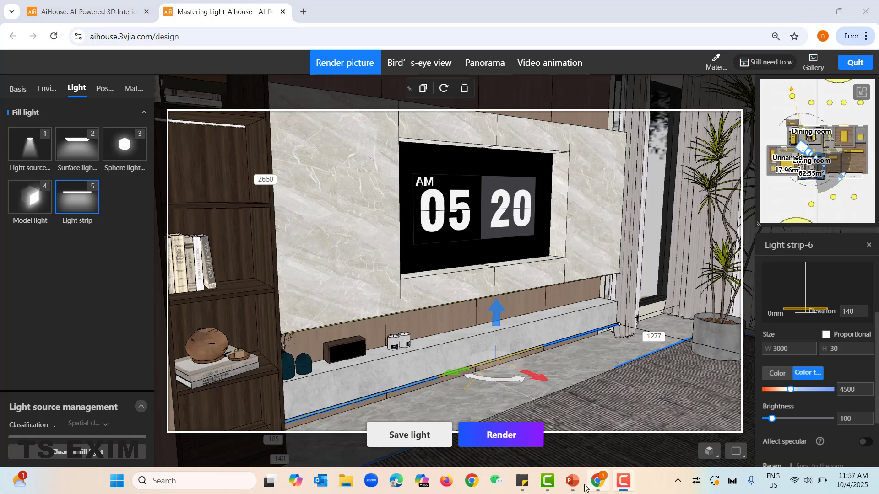
# Switch to PowerPoint and present slide 23 on final tips and extra information.
pyautogui.click(575, 482)
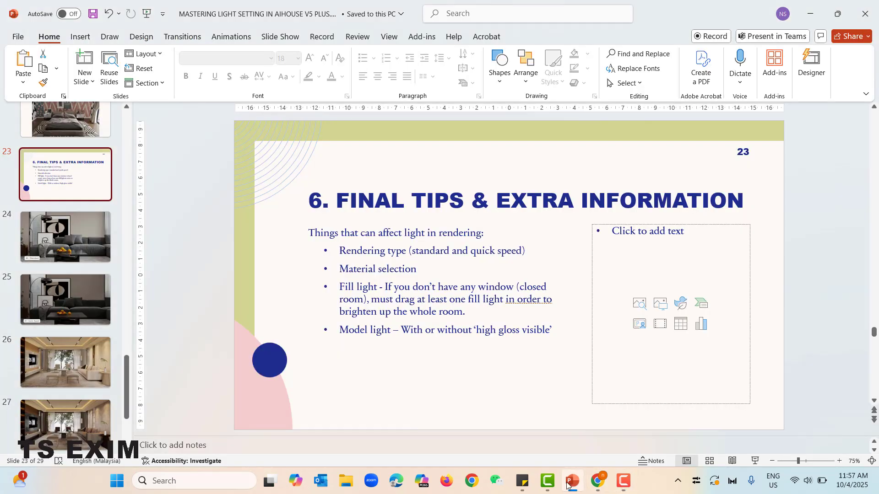
pyautogui.click(758, 463)
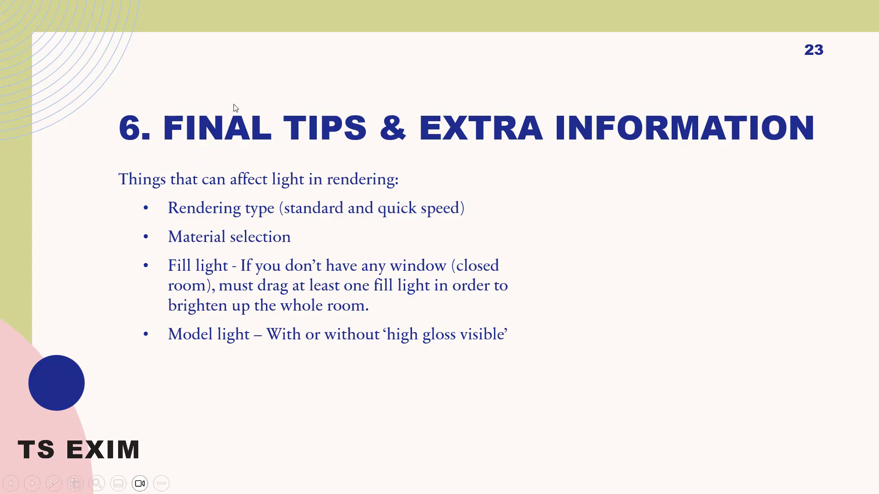
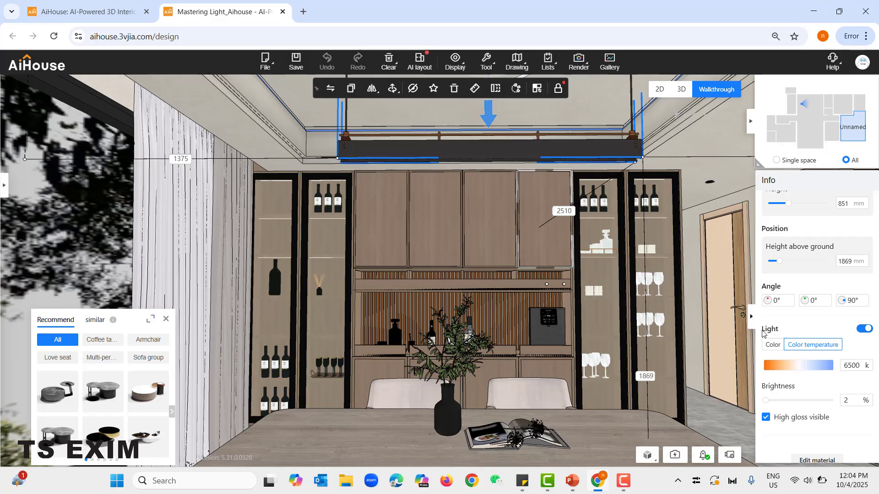
# Turn off High gloss visible for the linear pendant light above the dining table.
pyautogui.scroll(-1, 836, 385)
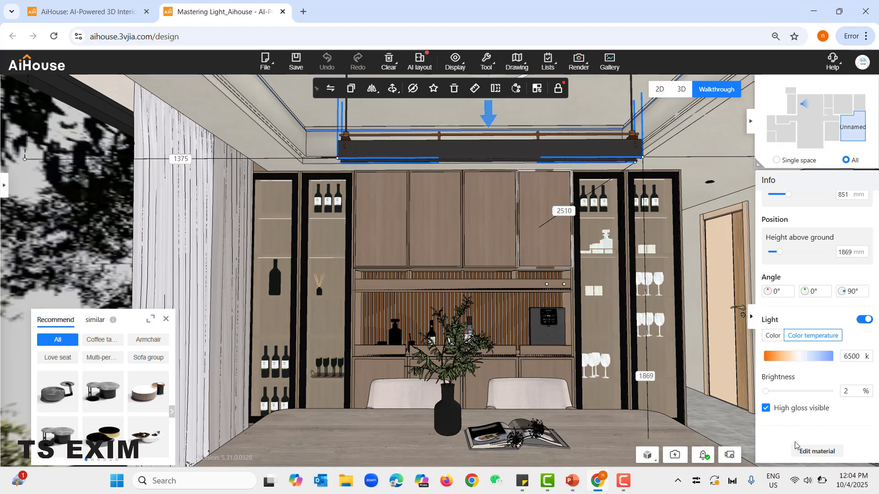
pyautogui.click(767, 410)
pyautogui.press('d')
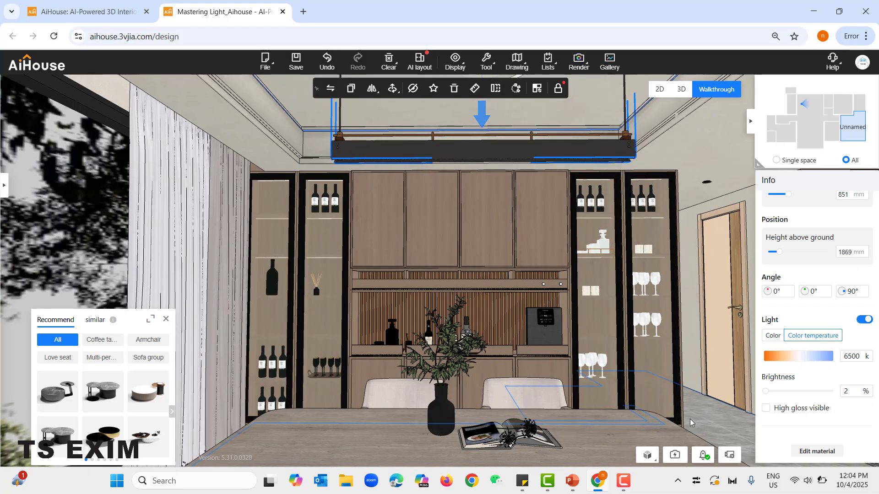
# Select the recessed down lamp near the wooden door beside the wine cabinet and check its High gloss visible option.
pyautogui.press('s')
pyautogui.press('d')
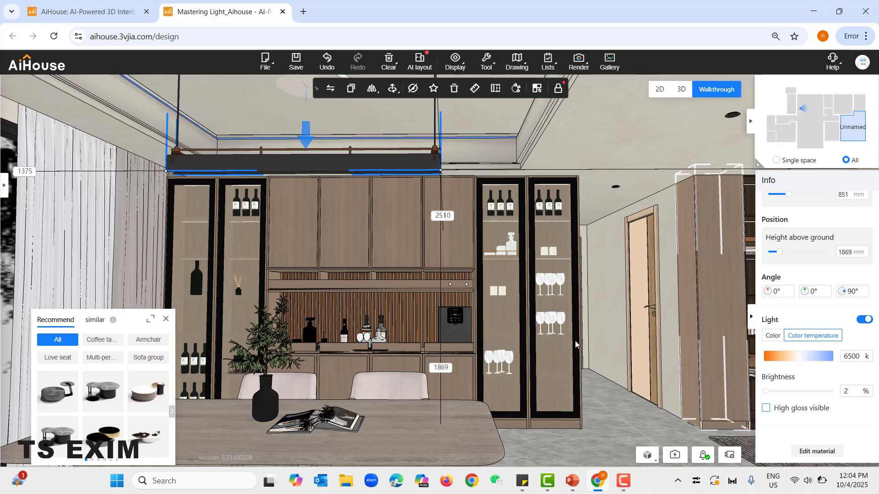
pyautogui.moveTo(604, 438); pyautogui.dragTo(613, 433)
pyautogui.click(612, 434)
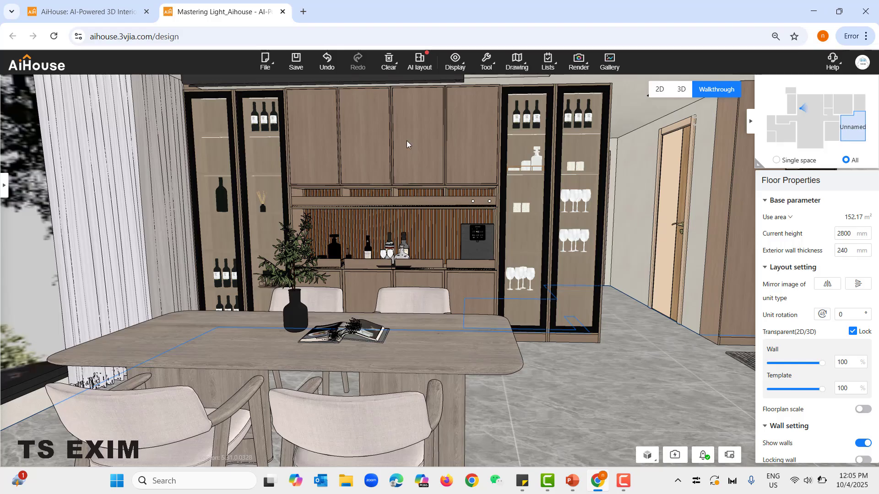
pyautogui.click(350, 84)
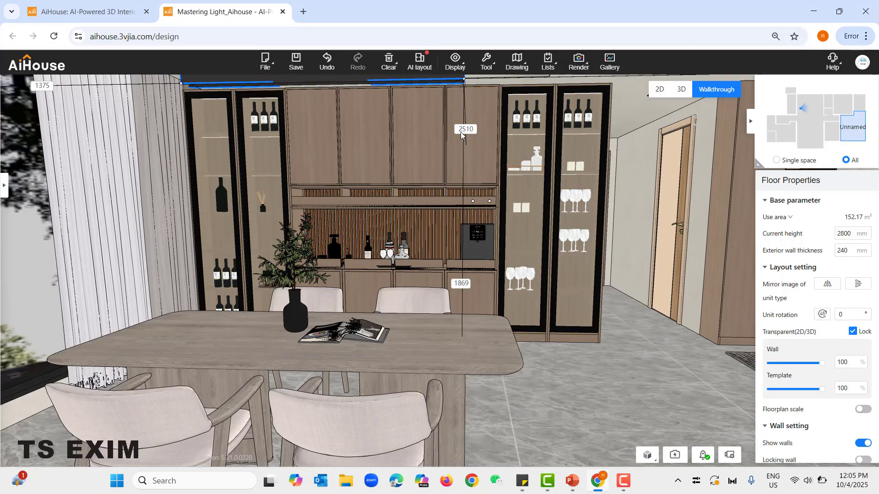
pyautogui.moveTo(401, 106); pyautogui.dragTo(394, 161)
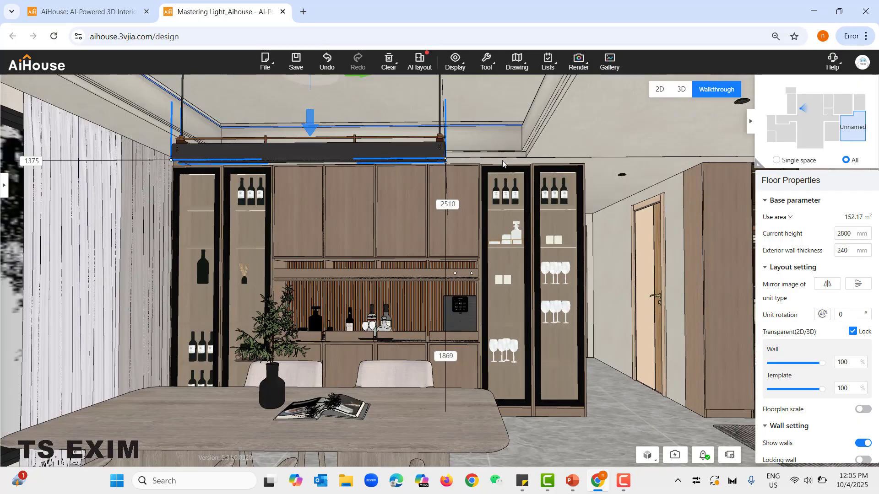
pyautogui.scroll(-1, 830, 343)
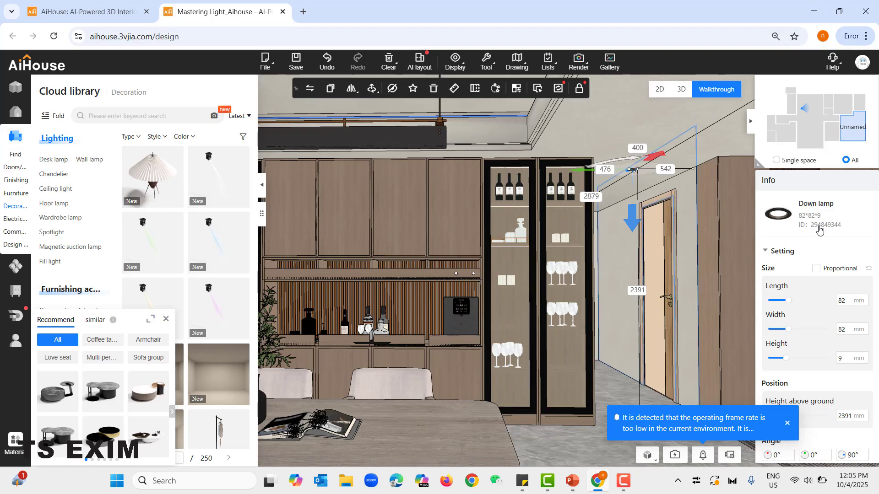
pyautogui.scroll(-3, 819, 230)
pyautogui.click(785, 425)
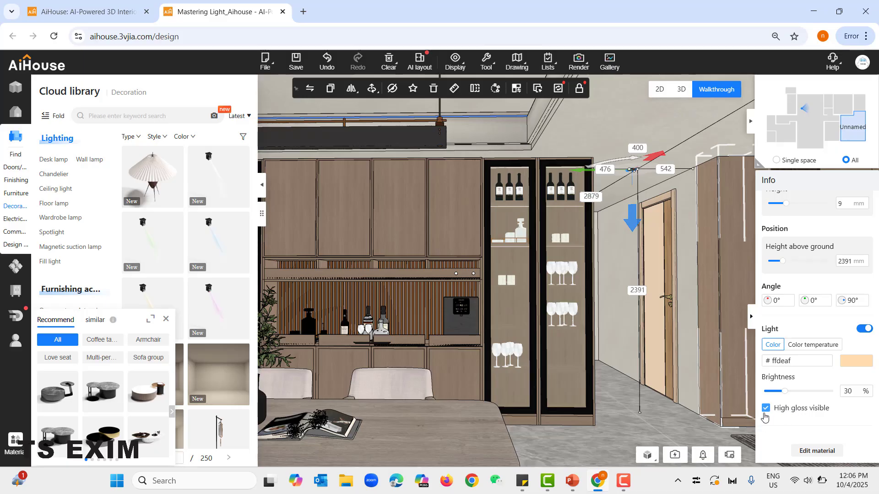
# Switch to PowerPoint, present slide 28 on using scene models against outdoor overexposure, and end the slide show.
pyautogui.hotkey('alt', 'Tab')
pyautogui.click(85, 329)
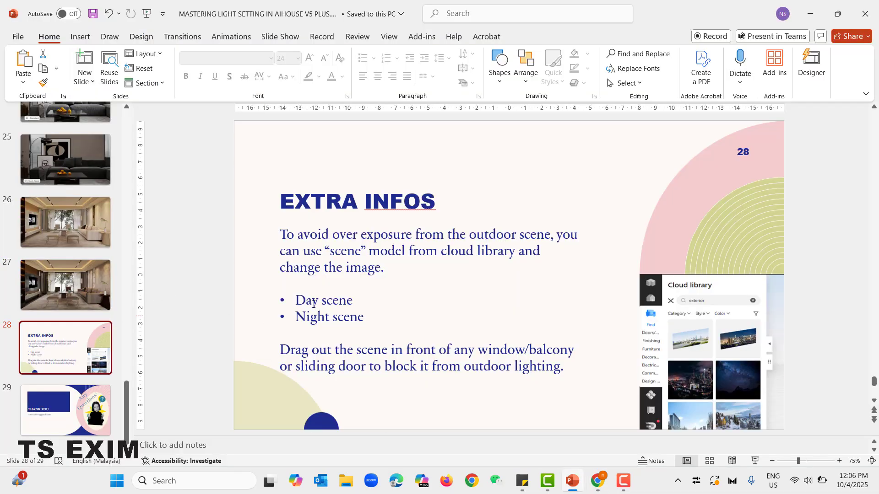
pyautogui.click(755, 461)
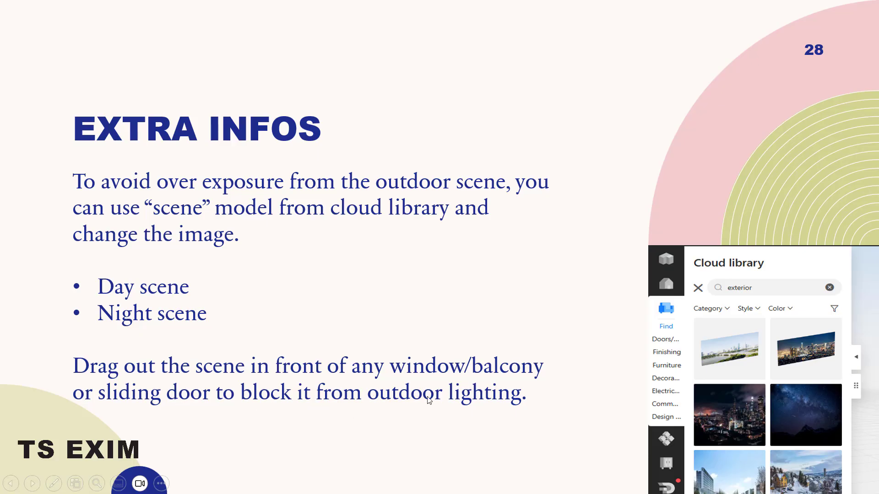
pyautogui.press('Escape')
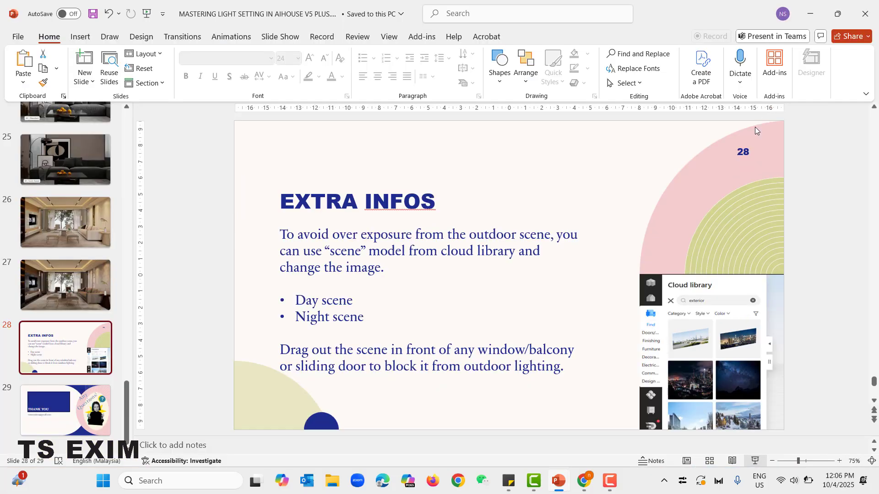
# Switch back to AiHouse, search the Cloud library for "outdoor scene" and preview the daytime city Outdoor scene model.
pyautogui.click(596, 481)
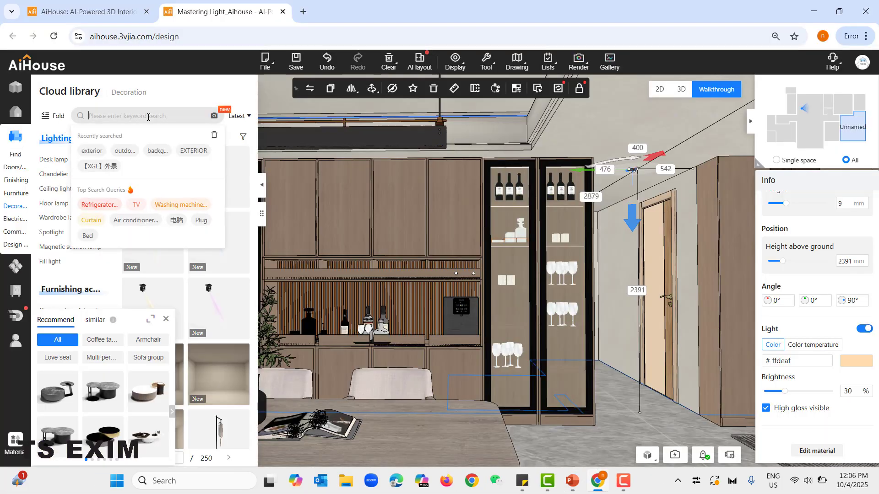
pyautogui.write('outdoo')
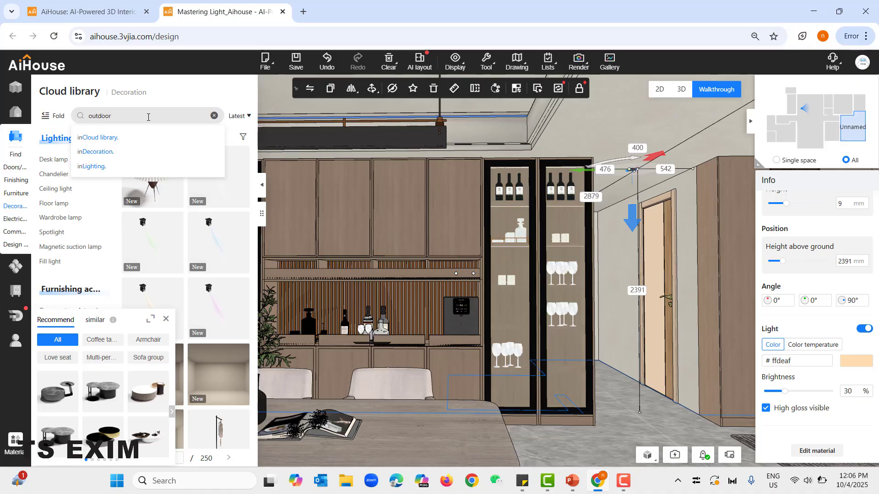
pyautogui.write('r')
pyautogui.press('Return')
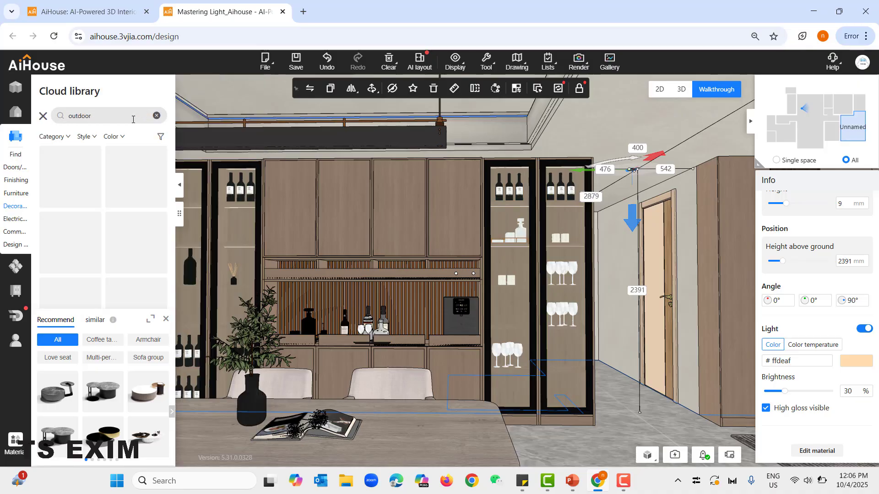
pyautogui.write('scene')
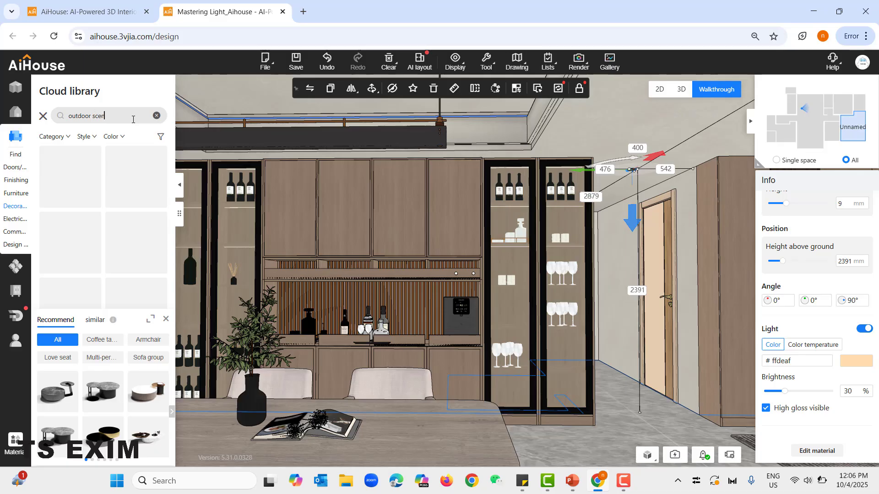
pyautogui.press('Return')
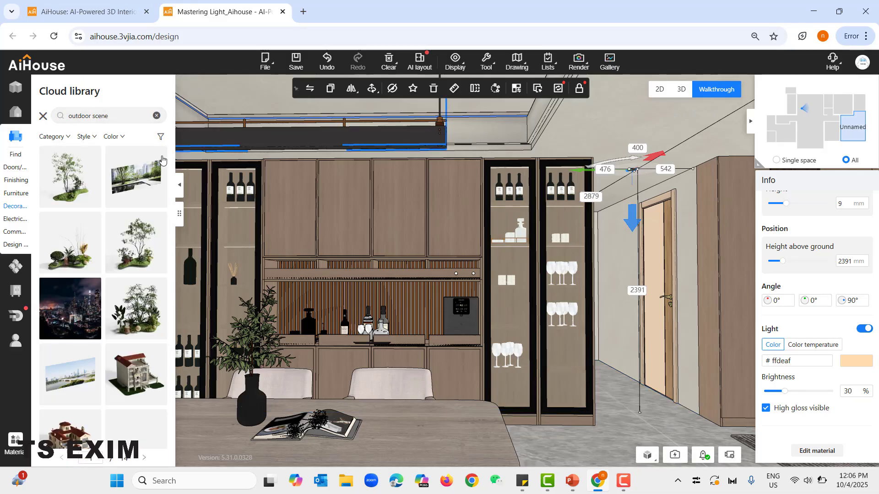
pyautogui.moveTo(160, 156)
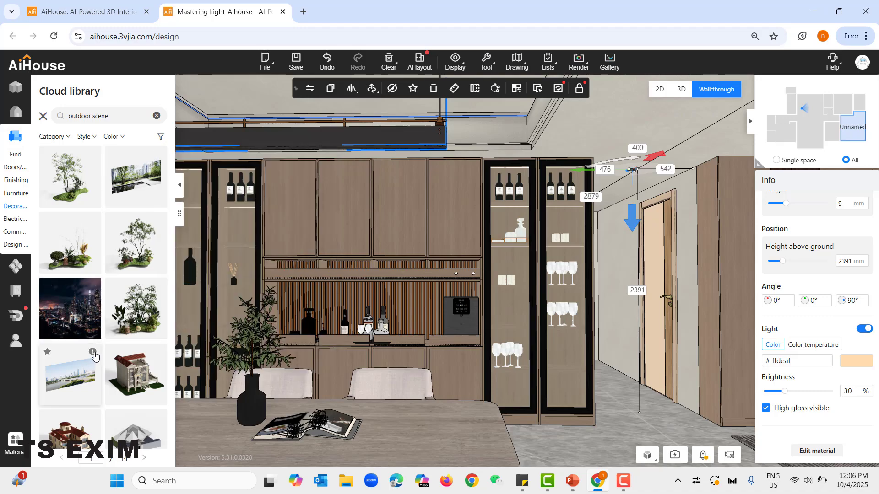
pyautogui.moveTo(94, 354)
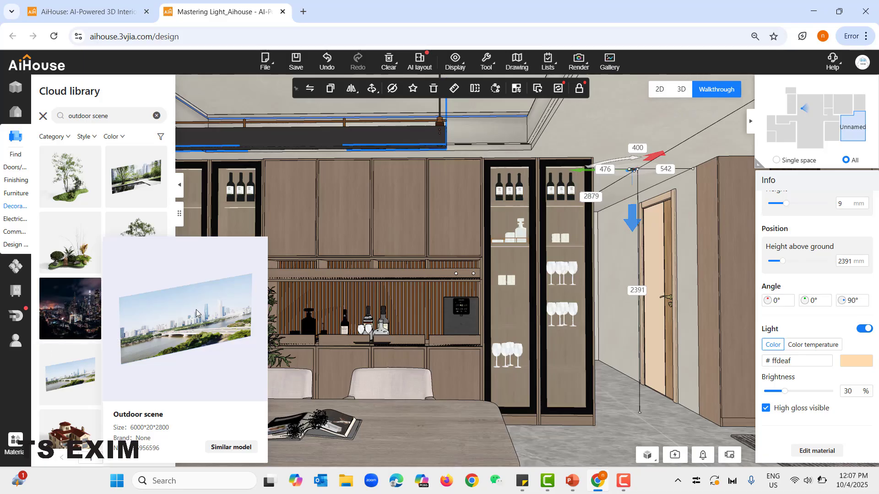
# Examine the curved outdoor backdrop outside the living room windows from above the apartment.
pyautogui.moveTo(353, 423); pyautogui.dragTo(510, 330)
pyautogui.moveTo(275, 428); pyautogui.dragTo(406, 348)
pyautogui.moveTo(316, 384); pyautogui.dragTo(455, 305)
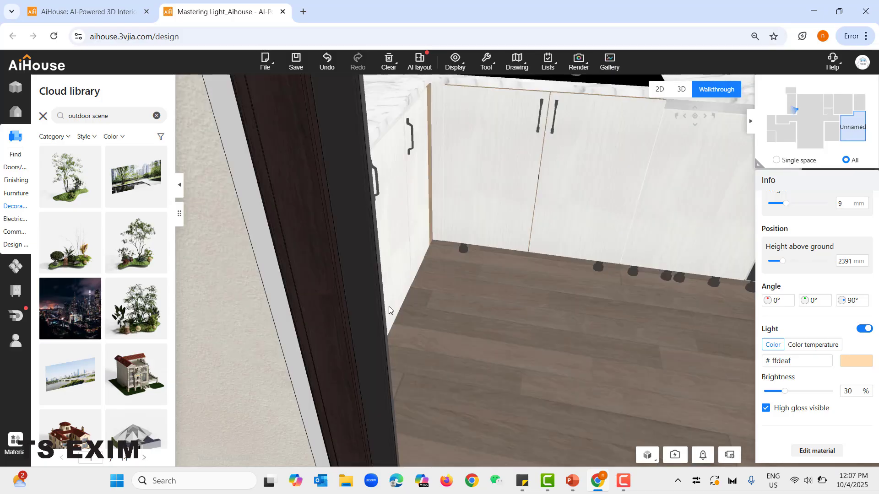
pyautogui.moveTo(388, 306); pyautogui.dragTo(386, 213)
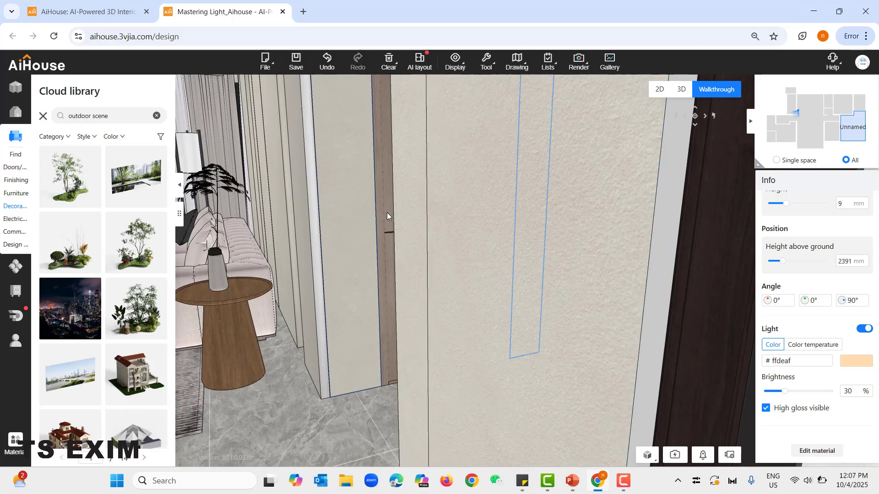
pyautogui.click(296, 298)
pyautogui.press('q')
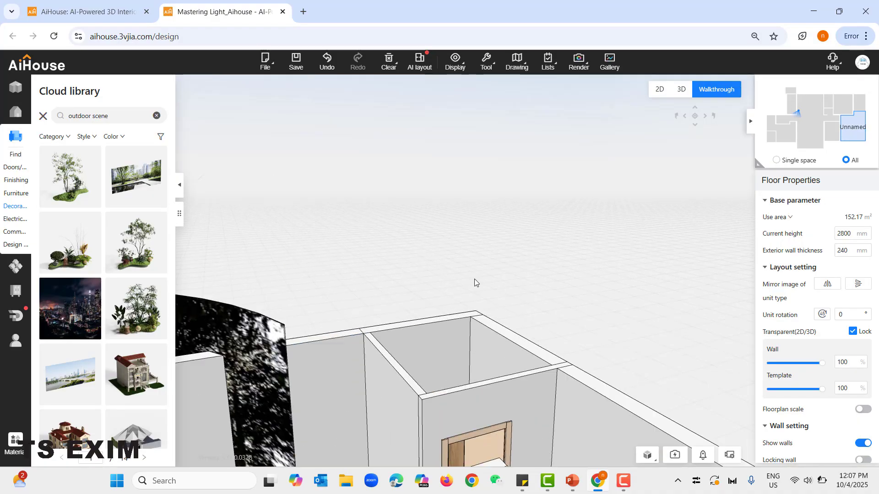
pyautogui.moveTo(435, 331); pyautogui.dragTo(486, 266)
pyautogui.moveTo(439, 286)
pyautogui.mouseDown()
pyautogui.moveTo(463, 148)
pyautogui.moveTo(534, 269)
pyautogui.moveTo(577, 306)
pyautogui.moveTo(650, 338)
pyautogui.moveTo(718, 350)
pyautogui.mouseUp()
pyautogui.press('w')
pyautogui.press('a')
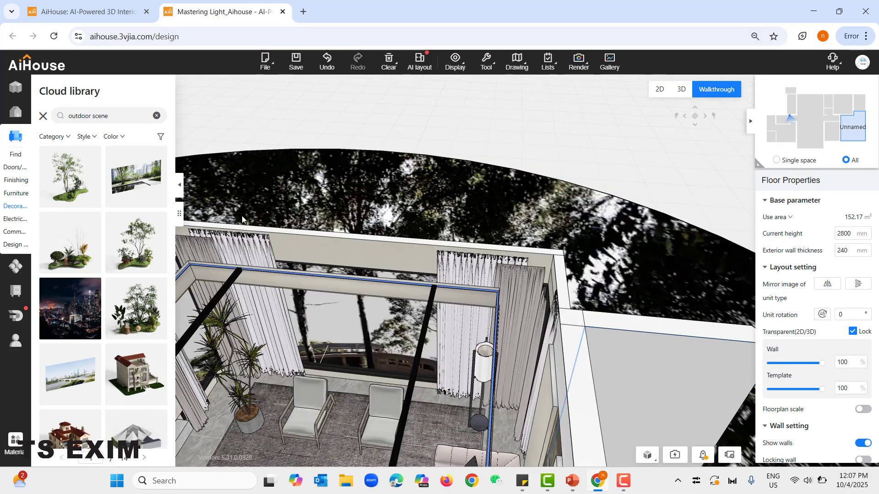
pyautogui.press('a')
pyautogui.press('a')
pyautogui.press('w')
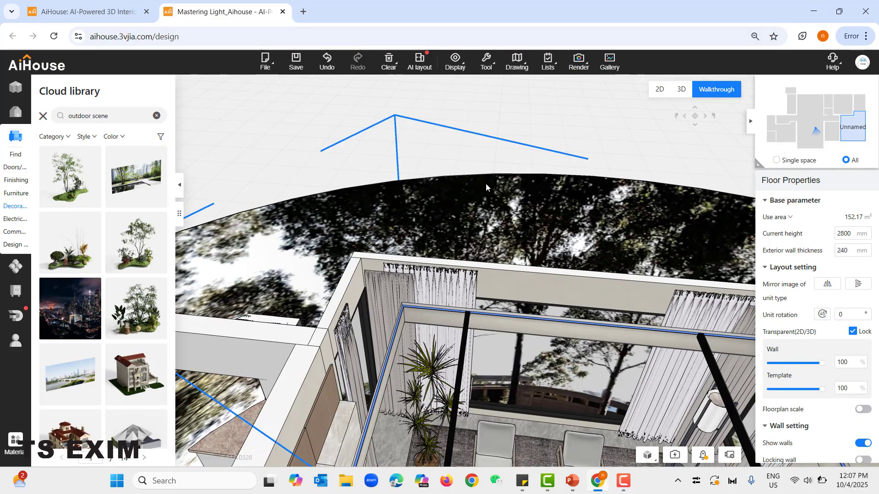
pyautogui.moveTo(486, 188); pyautogui.dragTo(405, 389)
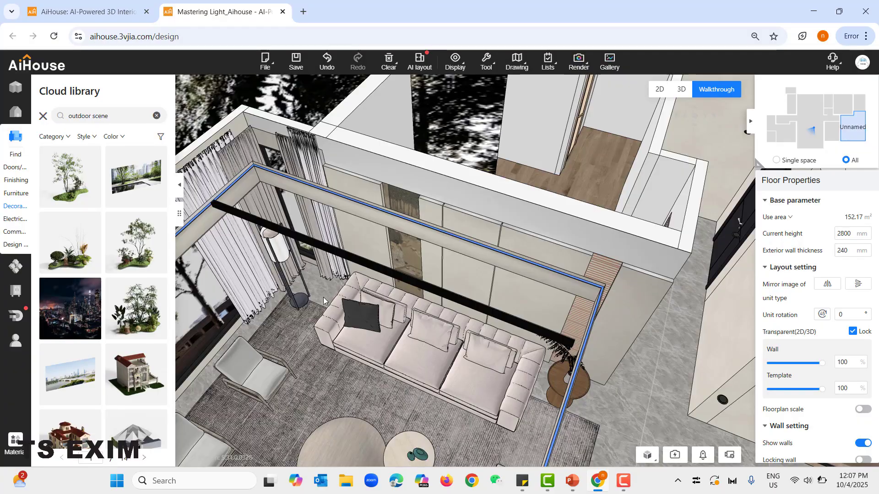
pyautogui.press('a')
pyautogui.press('a')
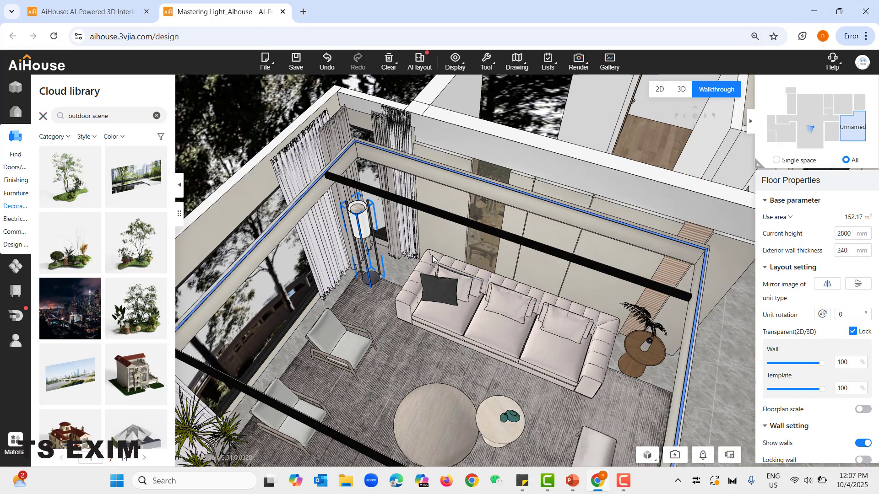
pyautogui.press('a')
pyautogui.press('a')
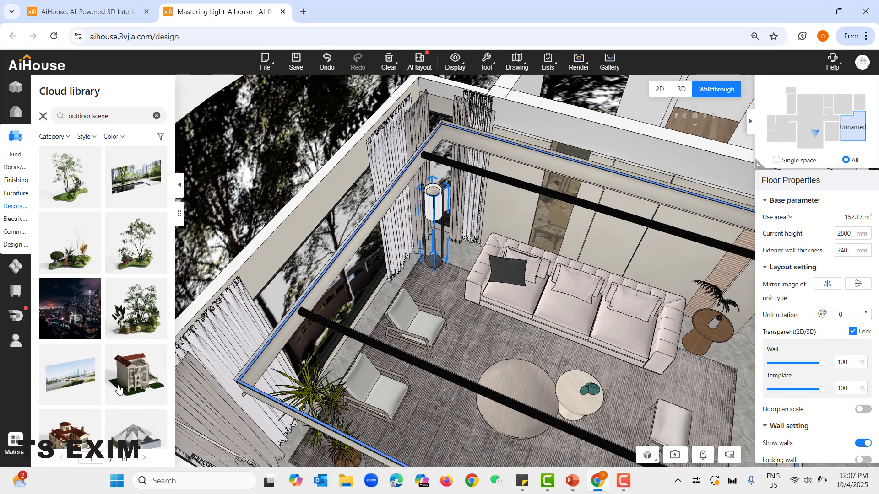
# Apply the night city image to the curved backdrop outside the living room windows.
pyautogui.scroll(-5, 110, 330)
pyautogui.scroll(5, 108, 229)
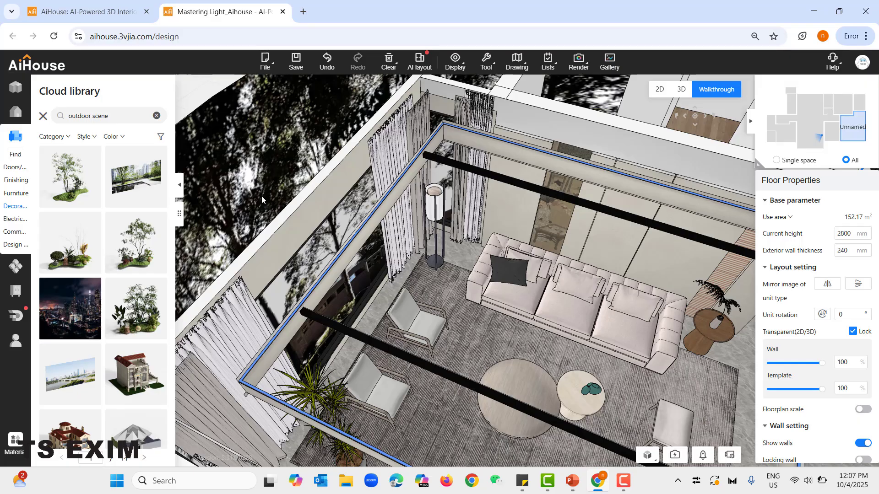
pyautogui.moveTo(262, 196); pyautogui.dragTo(262, 196)
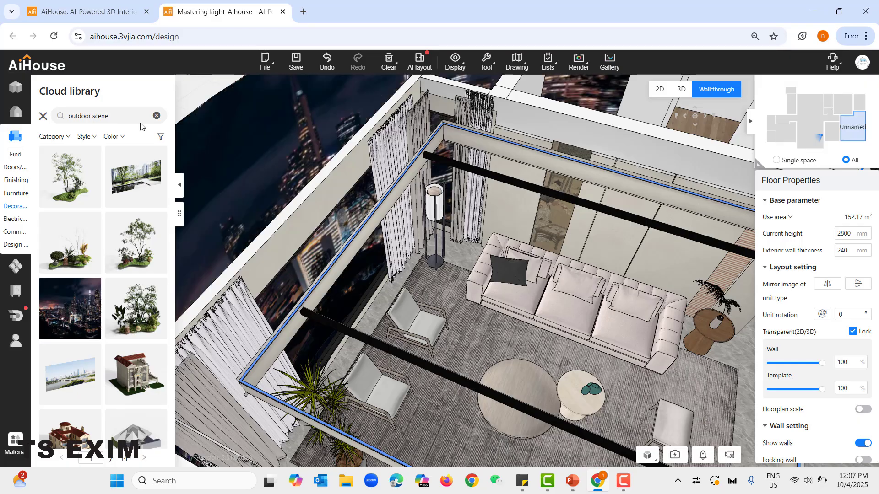
# Search the Cloud library for "exterior" and apply a daytime blue-sky image to the curved backdrop outside the living room.
pyautogui.click(120, 115)
pyautogui.moveTo(120, 115); pyautogui.dragTo(66, 120)
pyautogui.write('ex')
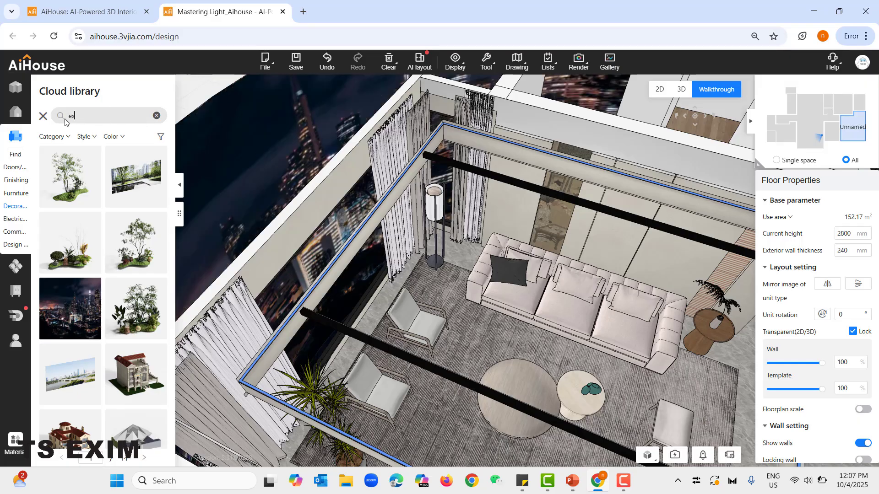
pyautogui.write('terior')
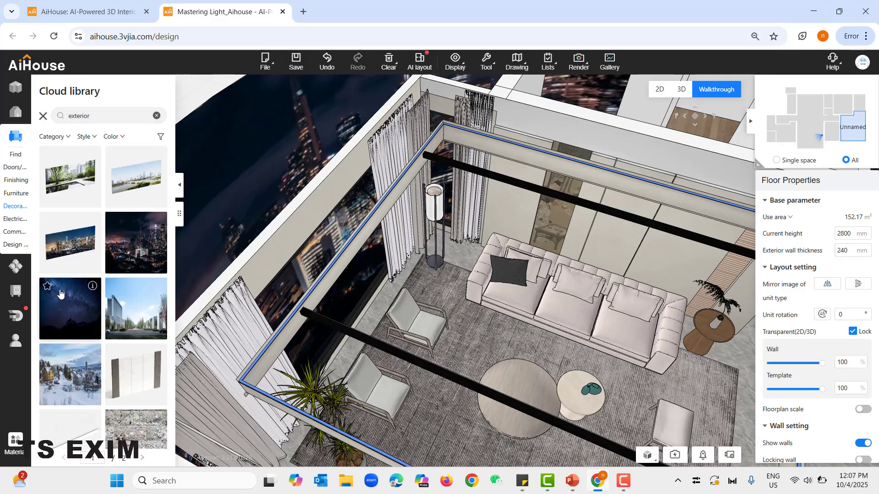
pyautogui.scroll(-1, 144, 330)
pyautogui.scroll(-1, 143, 330)
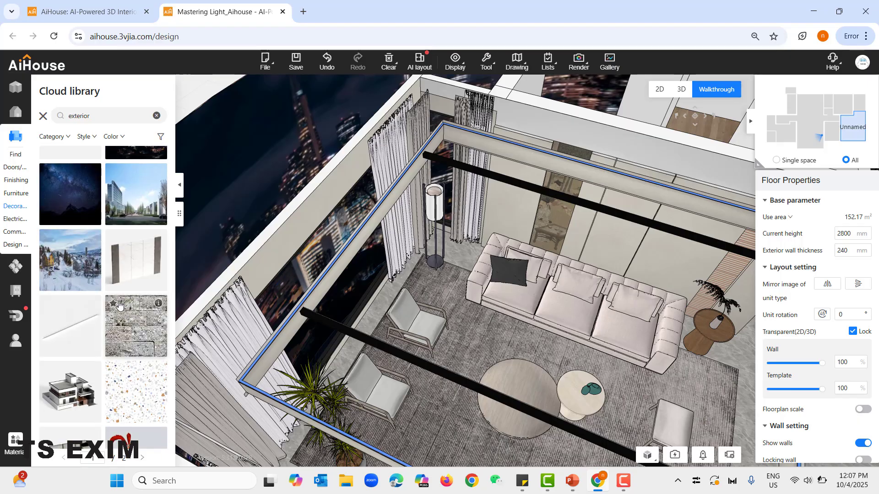
pyautogui.scroll(-6, 92, 376)
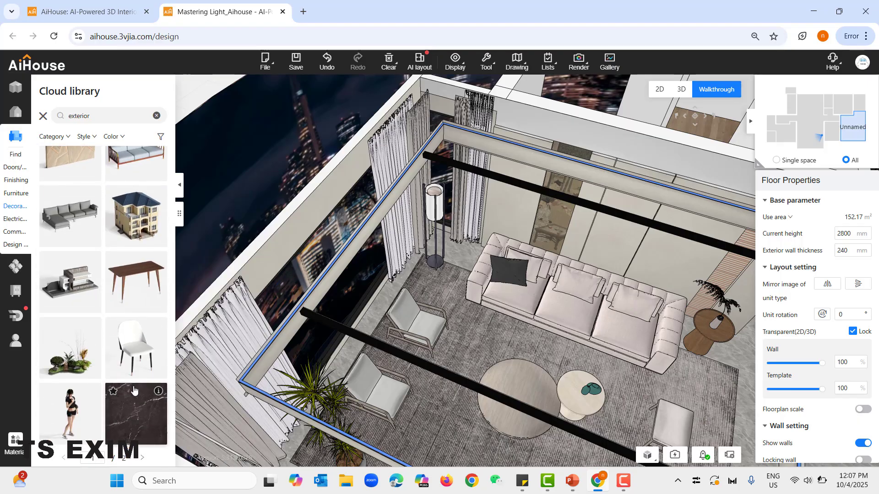
pyautogui.scroll(5, 154, 302)
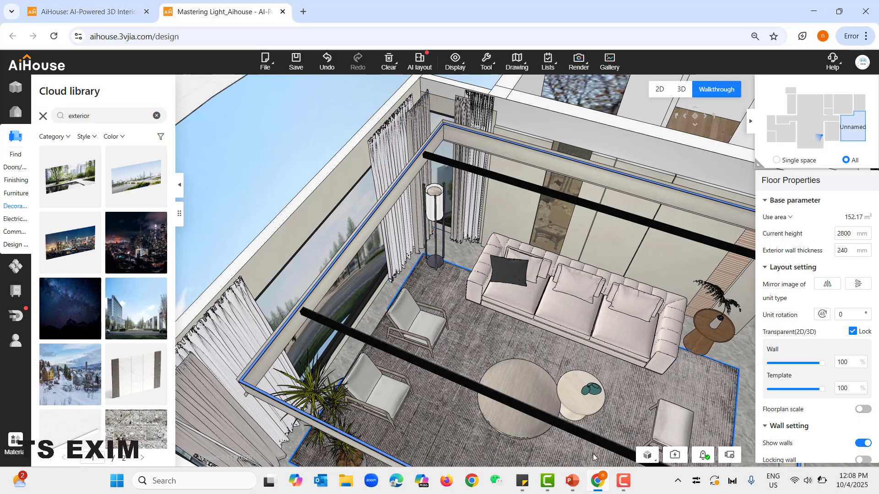
# Switch to PowerPoint and present the closing Thank You slide.
pyautogui.click(572, 481)
pyautogui.hotkey('shift', 'F5')
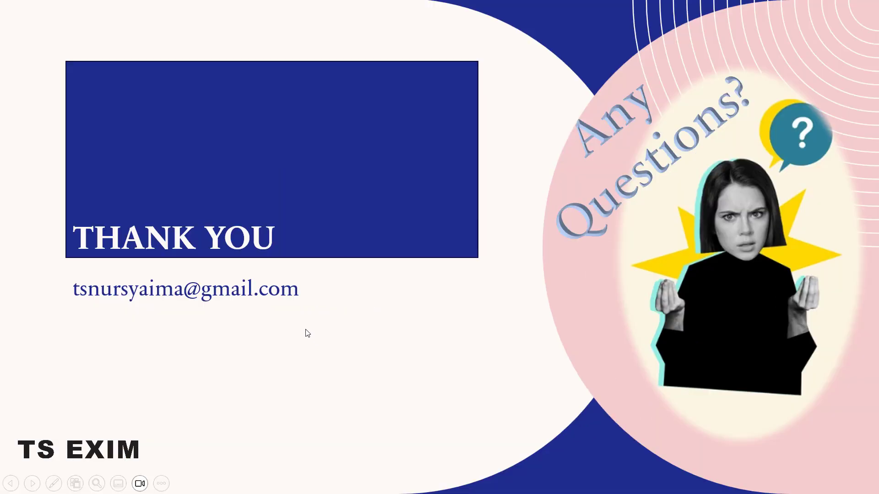